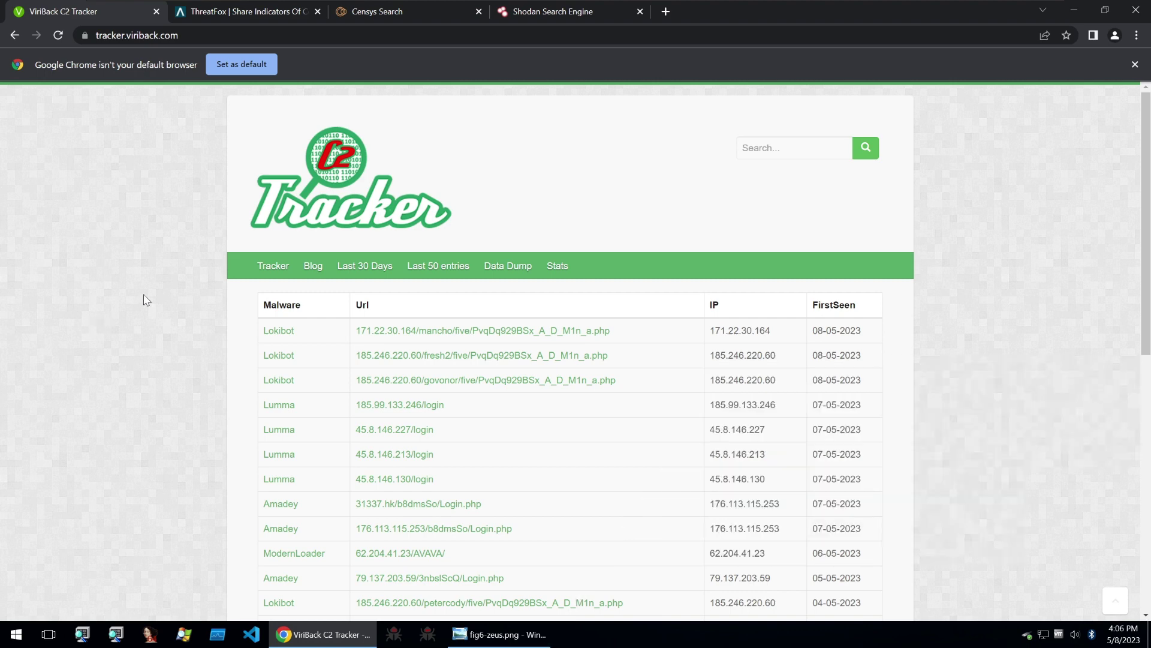
Step: Scroll through the ViriBack tracker's recent C2 entries, including the Lumma login URLs
{"action": "scroll", "coordinate": [144, 300], "scroll_direction": "down", "scroll_amount": 3}
{"action": "scroll", "coordinate": [146, 298], "scroll_direction": "up", "scroll_amount": 1}
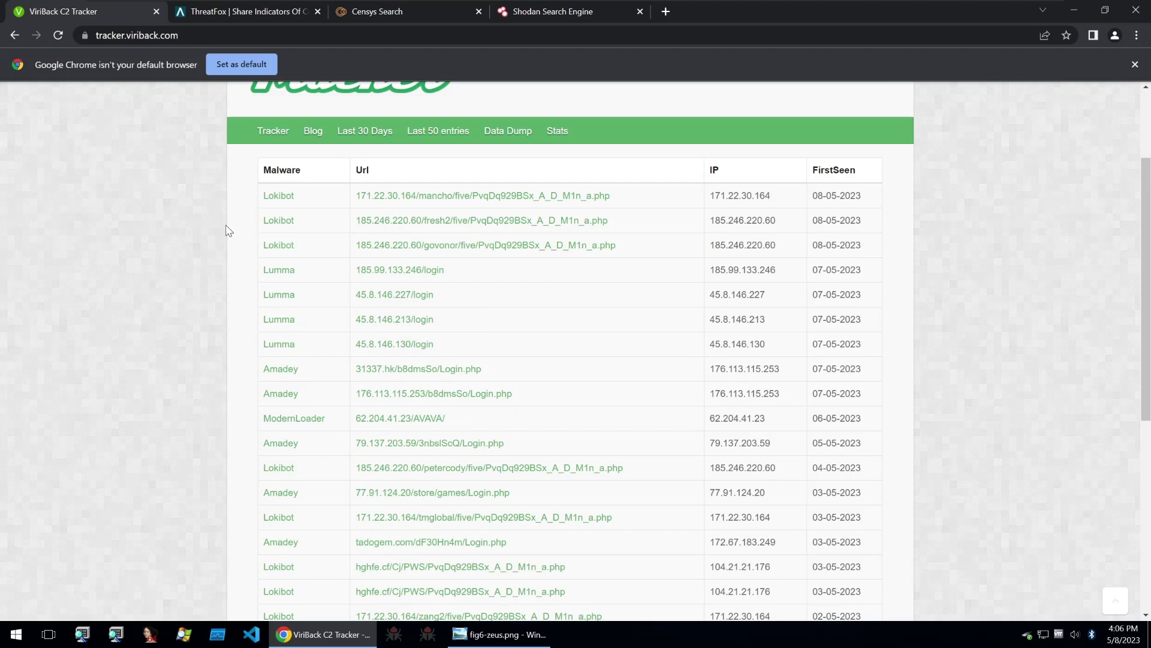
{"action": "scroll", "coordinate": [228, 229], "scroll_direction": "down", "scroll_amount": 1}
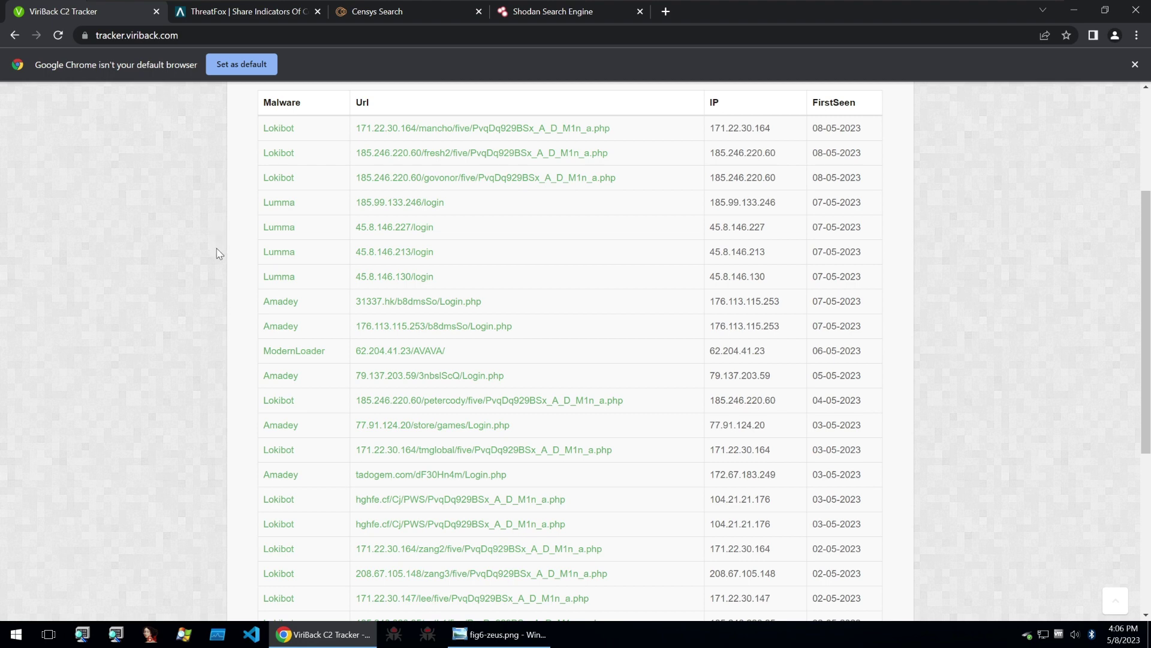
Step: Bring up the fig6-zeus.png Zeus bot panel screenshot in Photo Viewer
{"action": "left_click", "coordinate": [495, 635]}
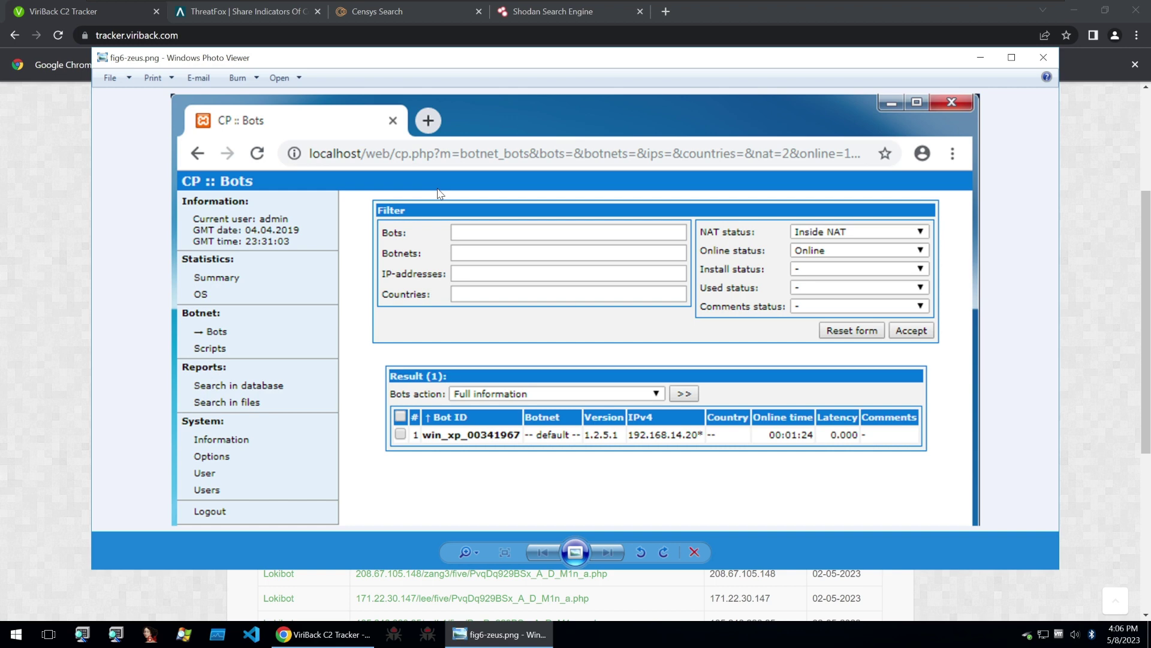
Step: Return to the ViriBack tracker list and scroll through its entries
{"action": "left_click", "coordinate": [66, 154]}
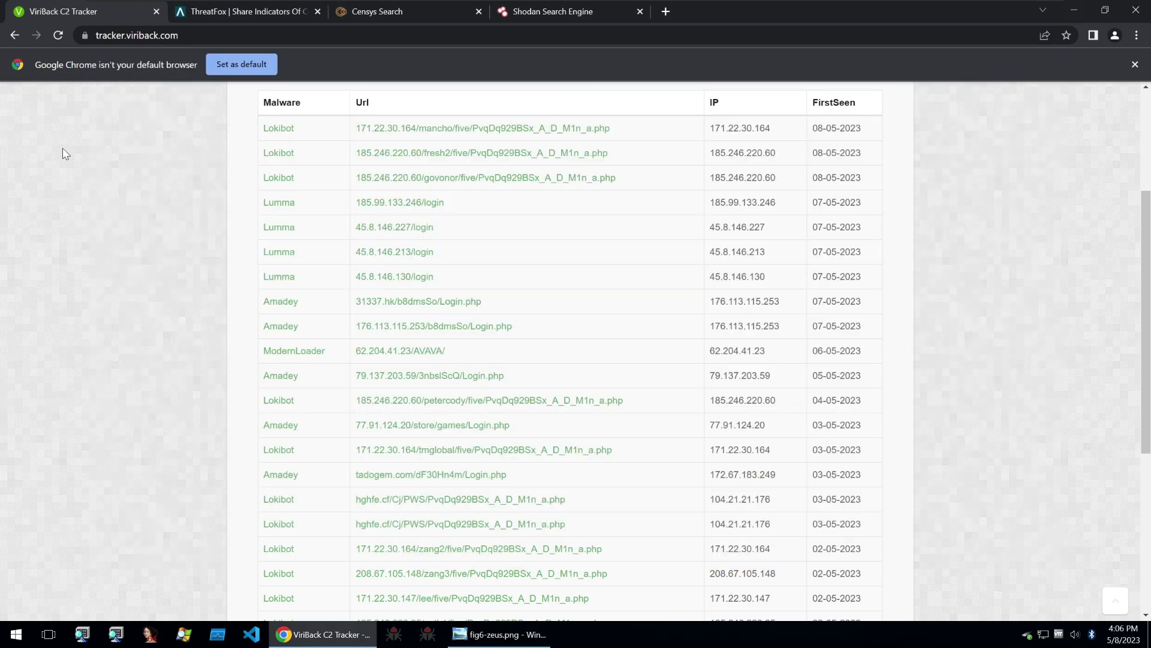
{"action": "scroll", "coordinate": [146, 151], "scroll_direction": "down", "scroll_amount": 1}
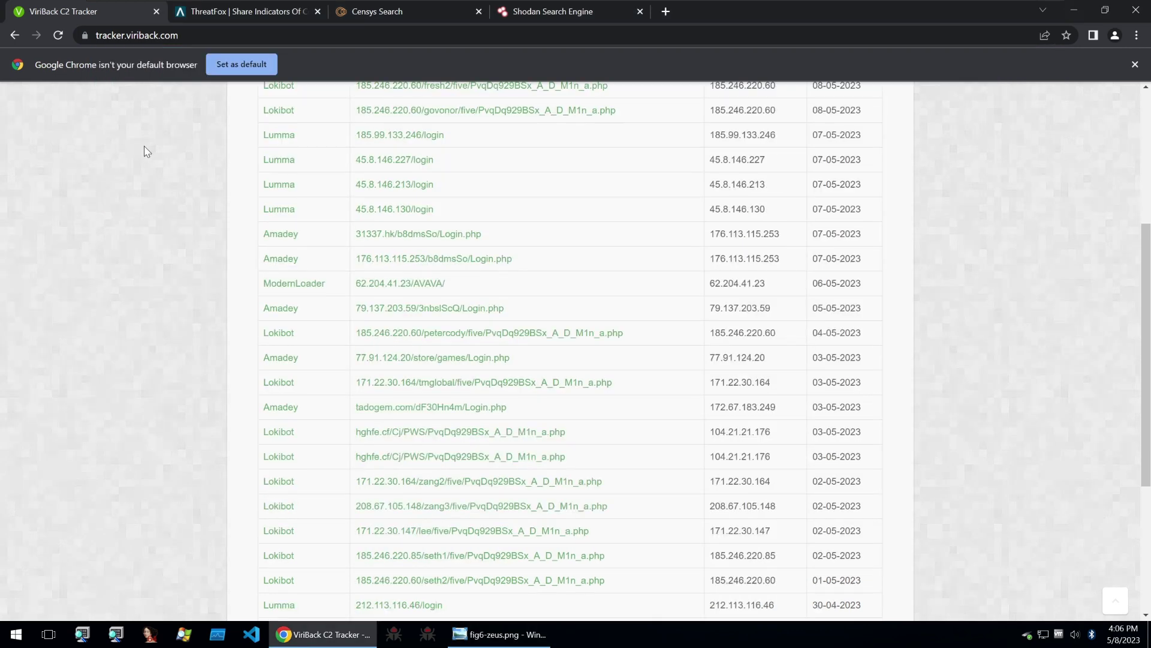
{"action": "scroll", "coordinate": [151, 152], "scroll_direction": "down", "scroll_amount": 2}
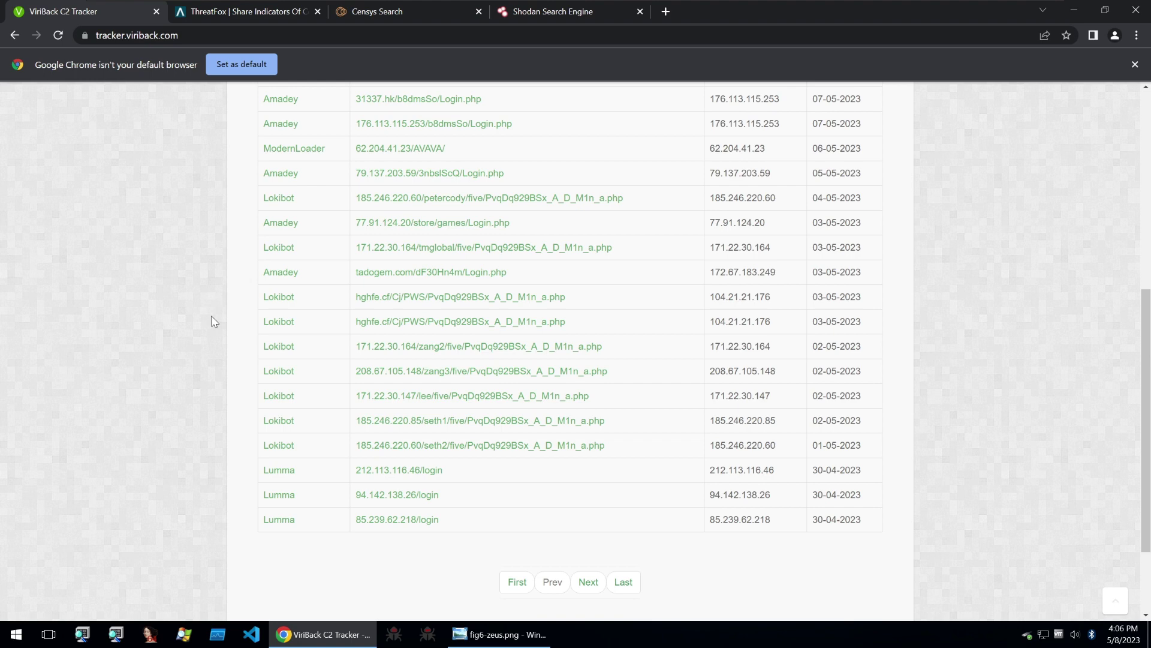
{"action": "scroll", "coordinate": [213, 330], "scroll_direction": "up", "scroll_amount": 6}
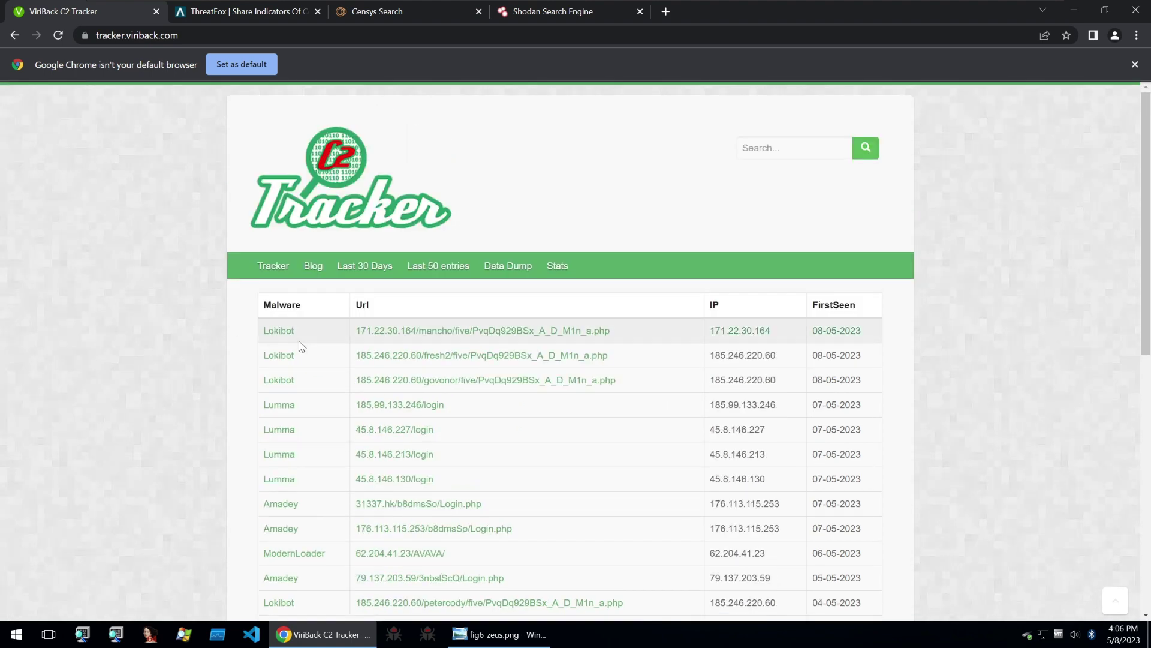
Step: Open the first Lokibot URL at 171.22.30.164 in a new tab
{"action": "mouse_move", "coordinate": [455, 334]}
{"action": "triple_click", "coordinate": [658, 332]}
{"action": "right_click", "coordinate": [658, 332]}
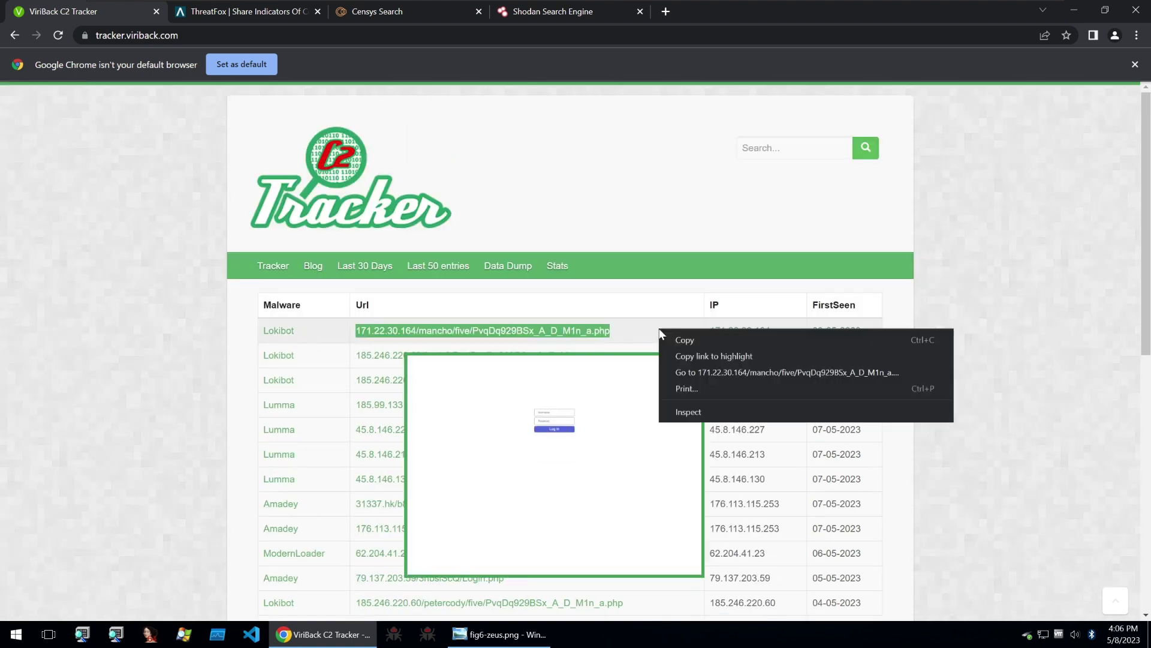
{"action": "left_click", "coordinate": [498, 292]}
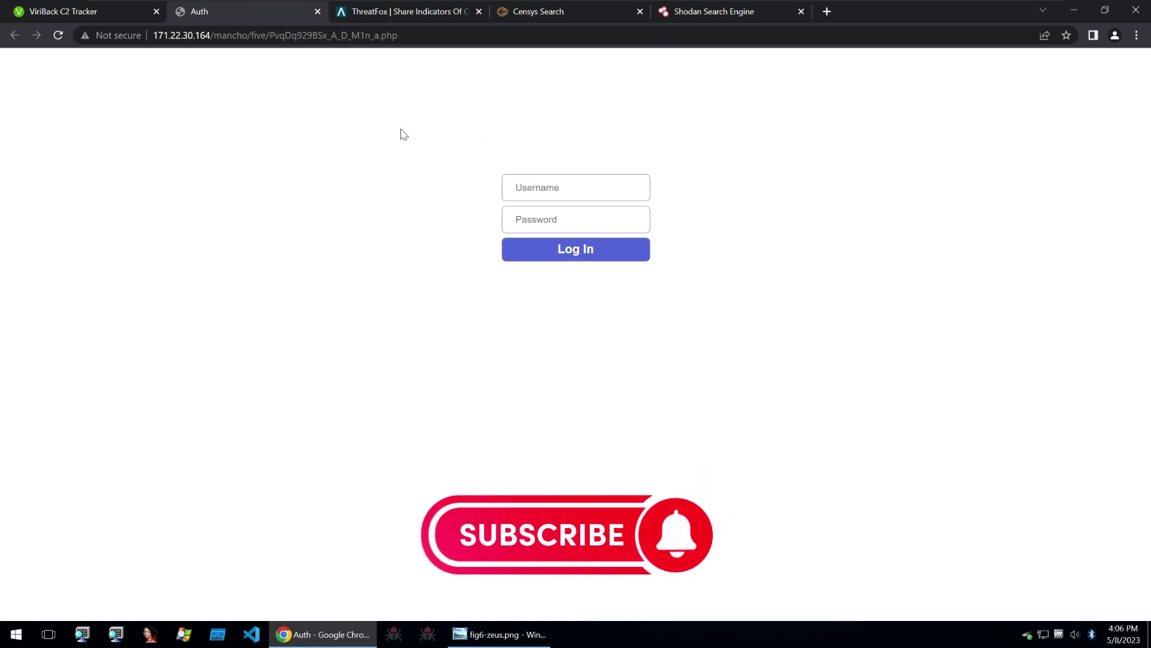
Step: Look over the tracker list and the Lokibot login panel page at 171.22.30.164
{"action": "left_click", "coordinate": [80, 13]}
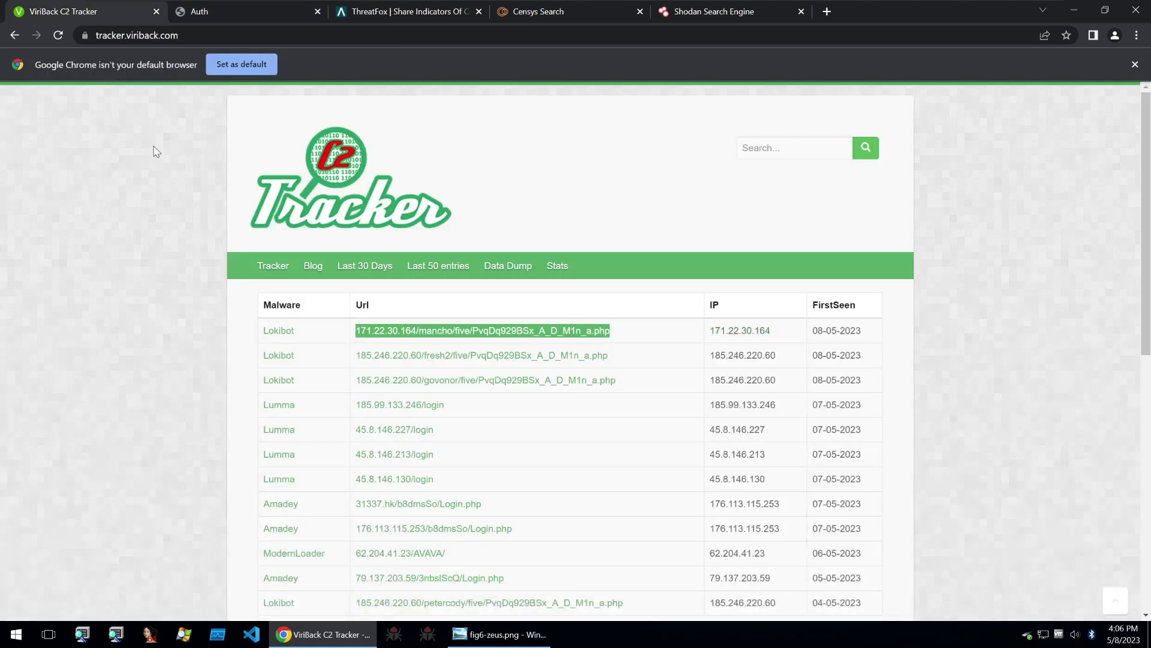
{"action": "scroll", "coordinate": [184, 180], "scroll_direction": "down", "scroll_amount": 2}
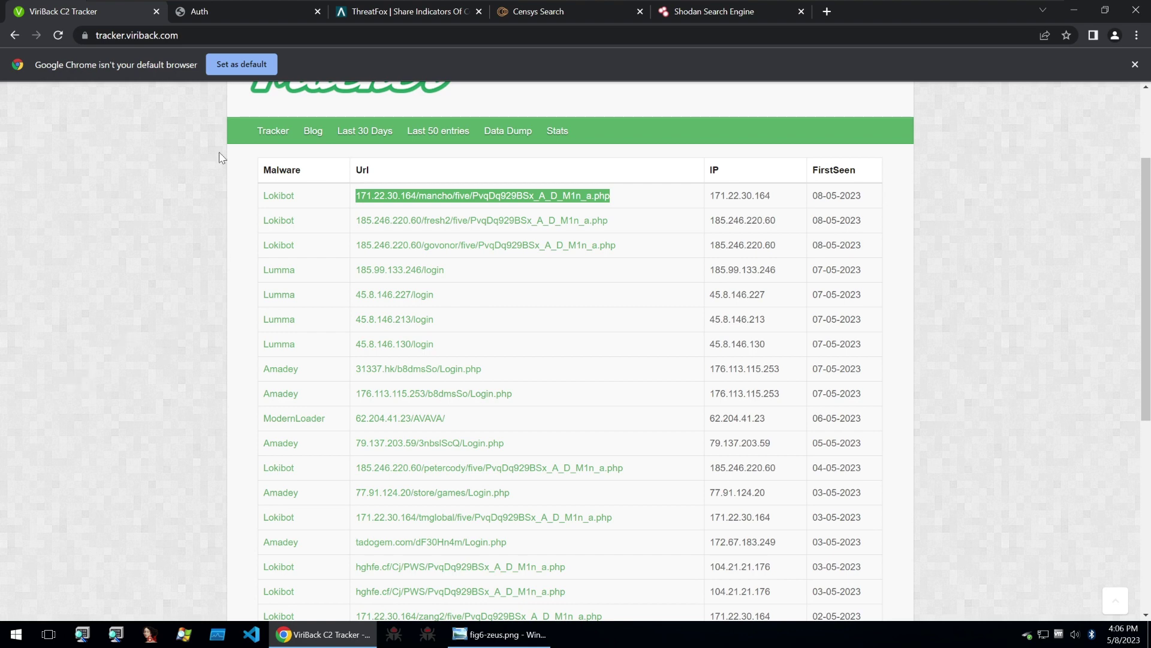
{"action": "left_click", "coordinate": [207, 11]}
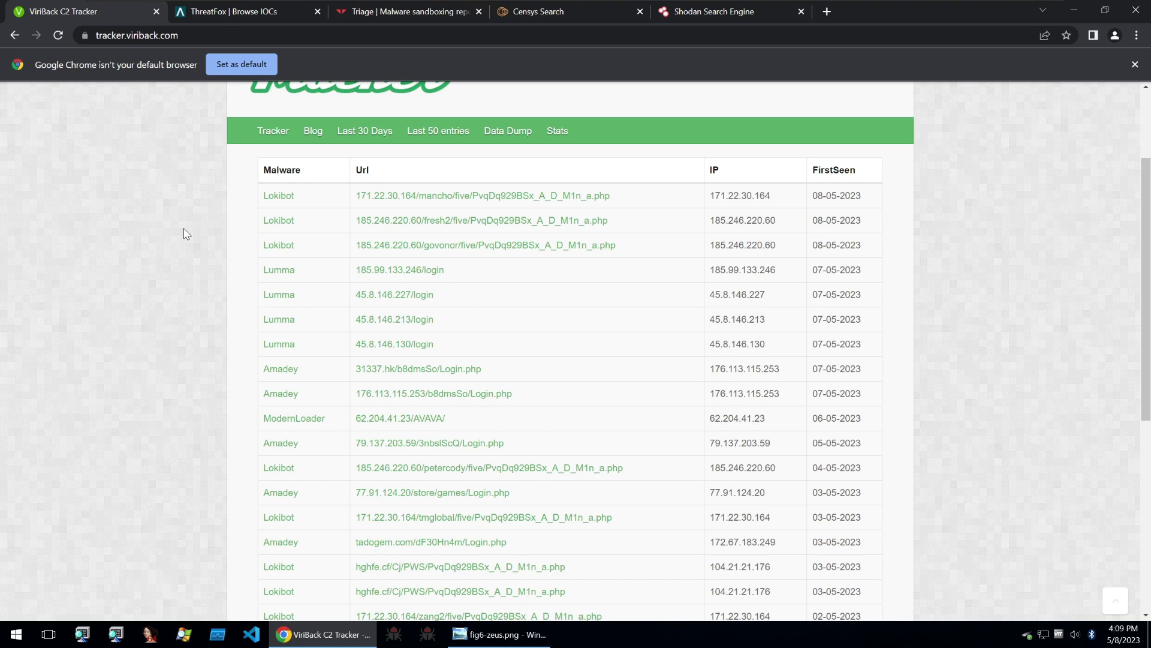
{"action": "scroll", "coordinate": [190, 223], "scroll_direction": "down", "scroll_amount": 2}
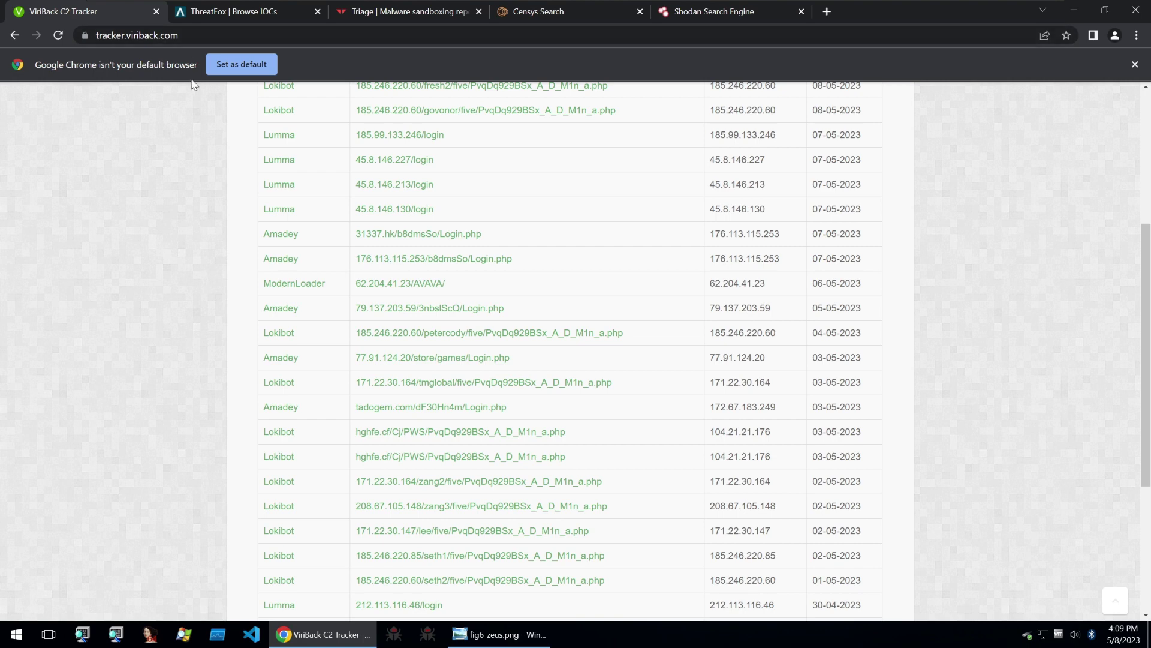
{"action": "left_click", "coordinate": [211, 13]}
{"action": "scroll", "coordinate": [136, 195], "scroll_direction": "up", "scroll_amount": 6}
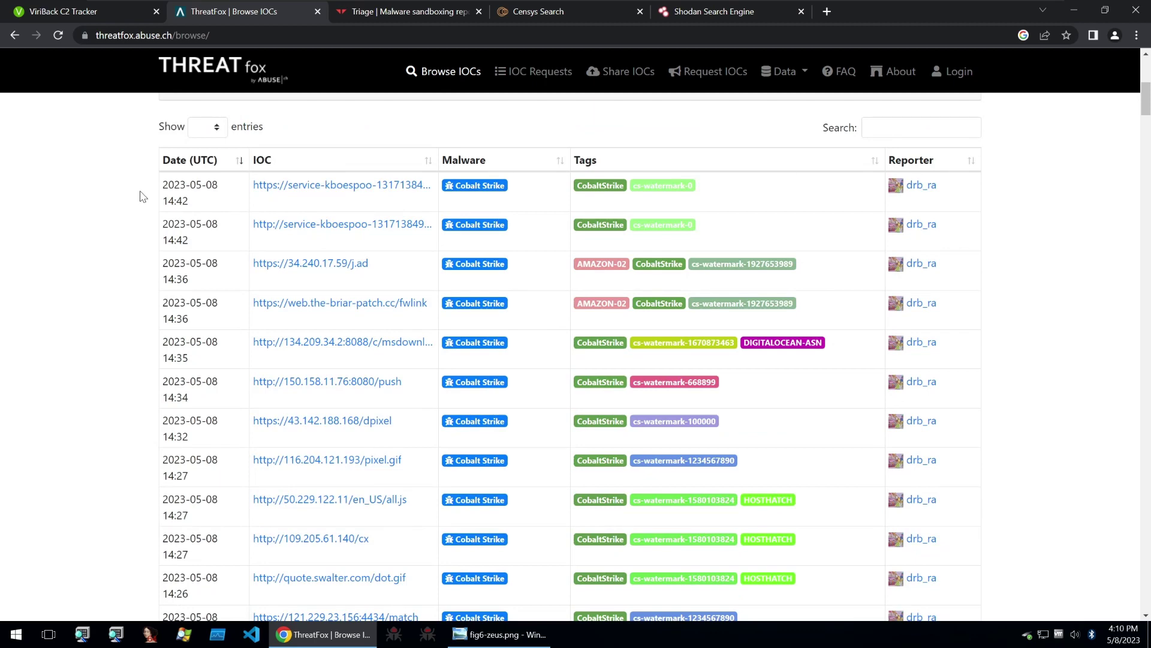
{"action": "scroll", "coordinate": [144, 196], "scroll_direction": "down", "scroll_amount": 4}
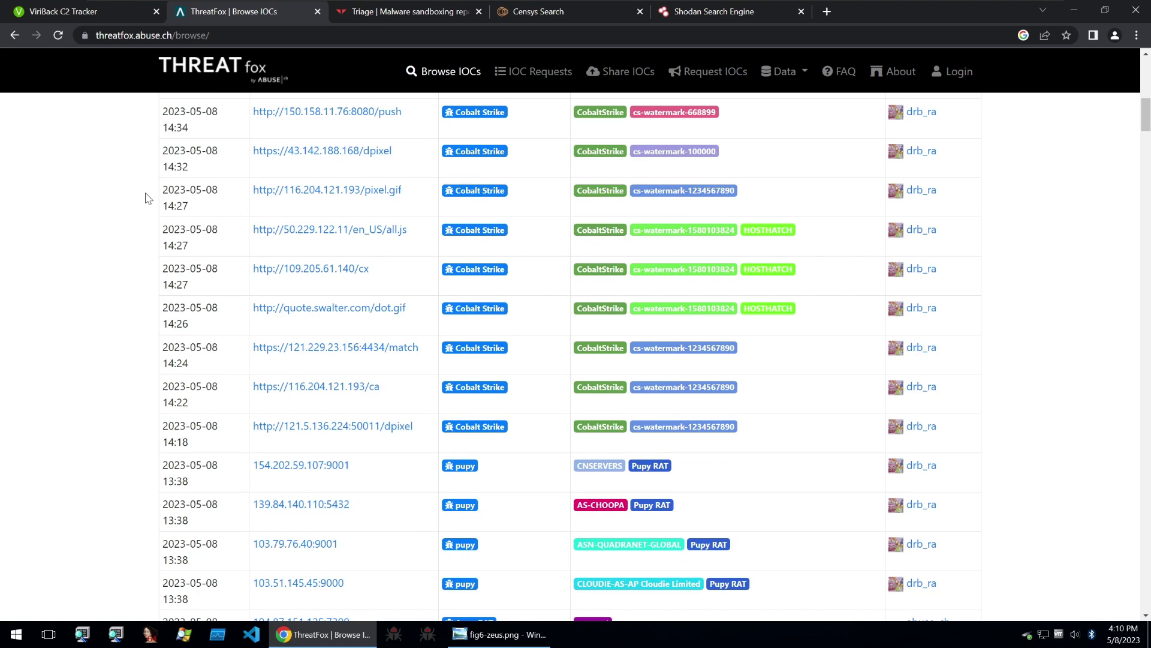
{"action": "scroll", "coordinate": [149, 199], "scroll_direction": "down", "scroll_amount": 4}
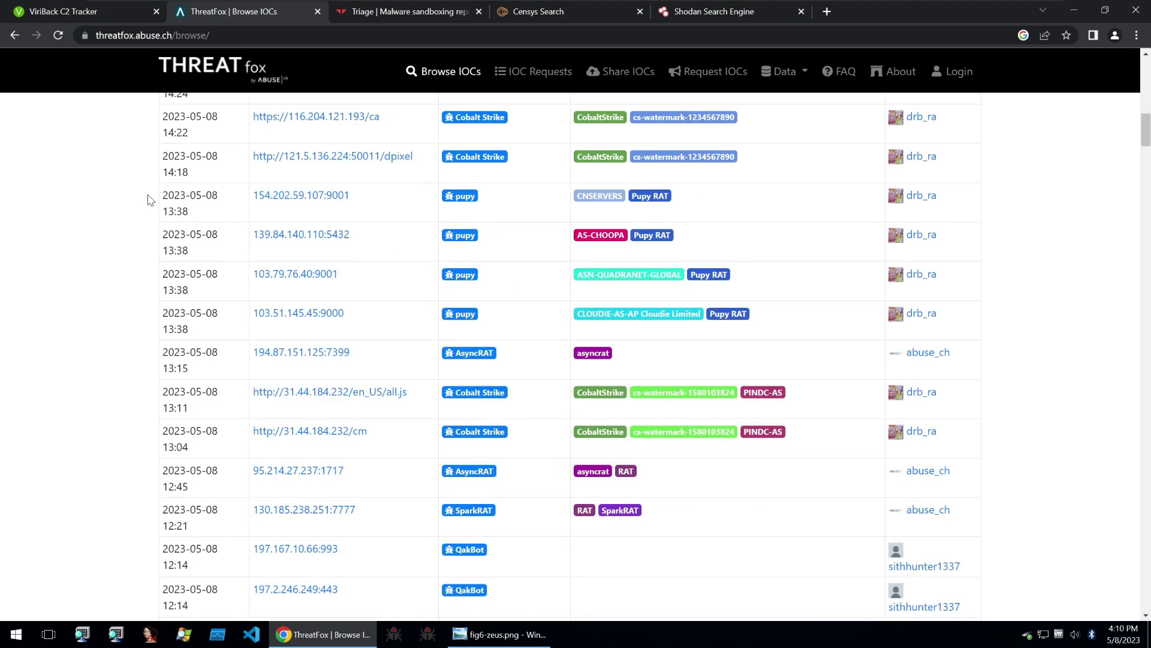
{"action": "scroll", "coordinate": [148, 199], "scroll_direction": "down", "scroll_amount": 4}
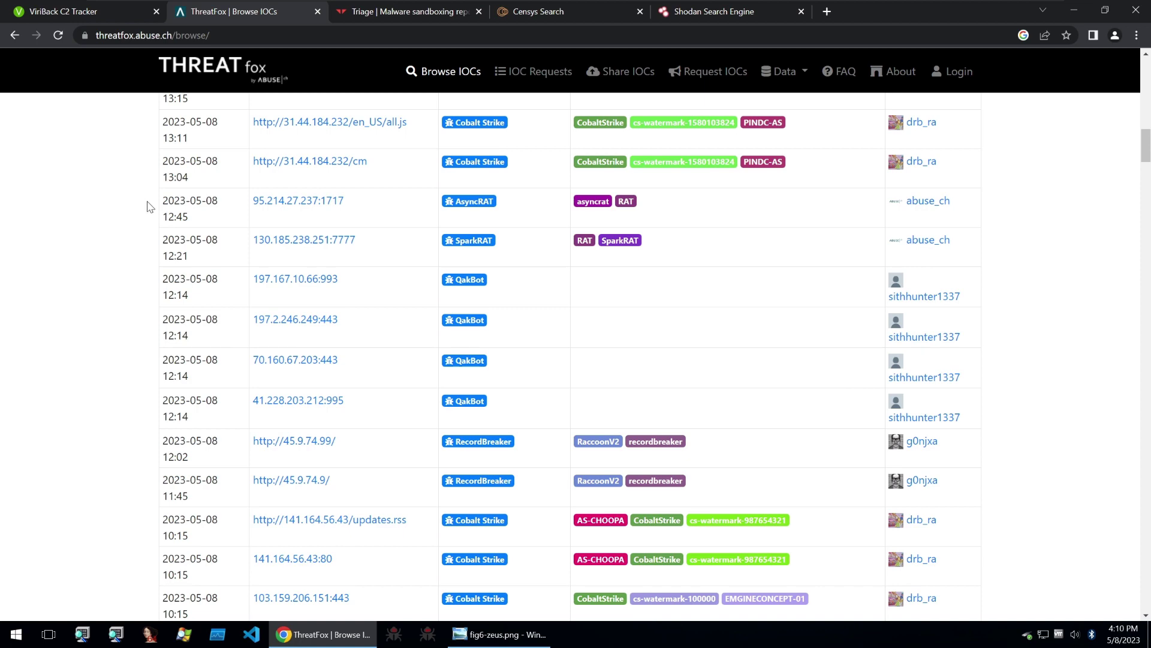
{"action": "scroll", "coordinate": [150, 207], "scroll_direction": "down", "scroll_amount": 3}
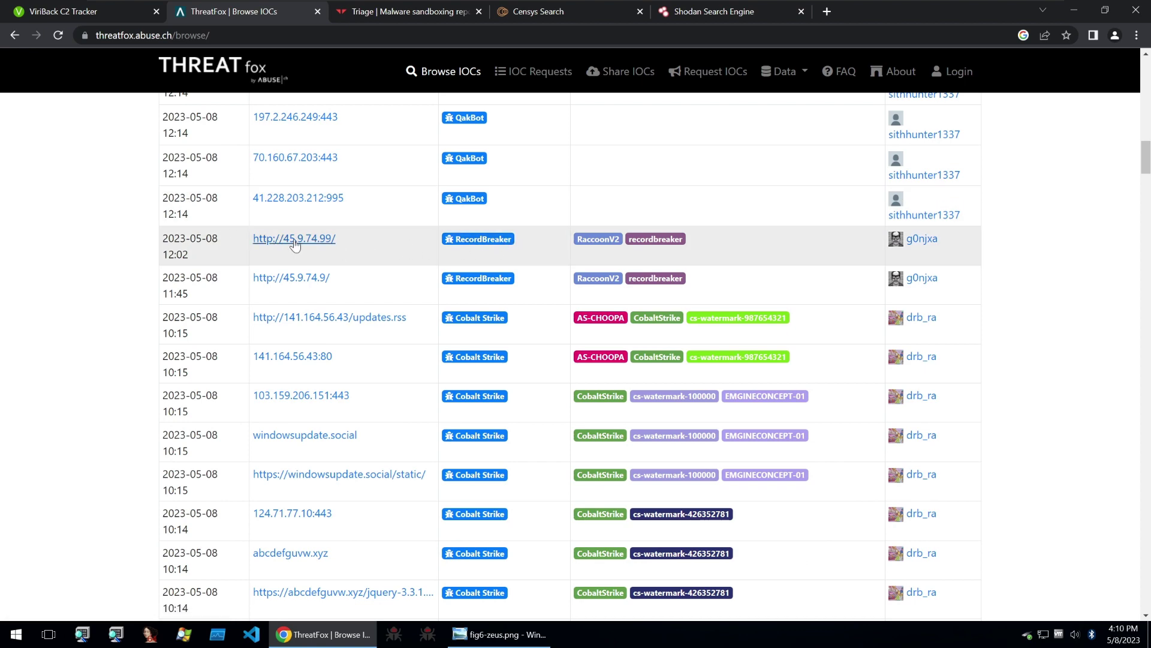
{"action": "scroll", "coordinate": [297, 245], "scroll_direction": "down", "scroll_amount": 2}
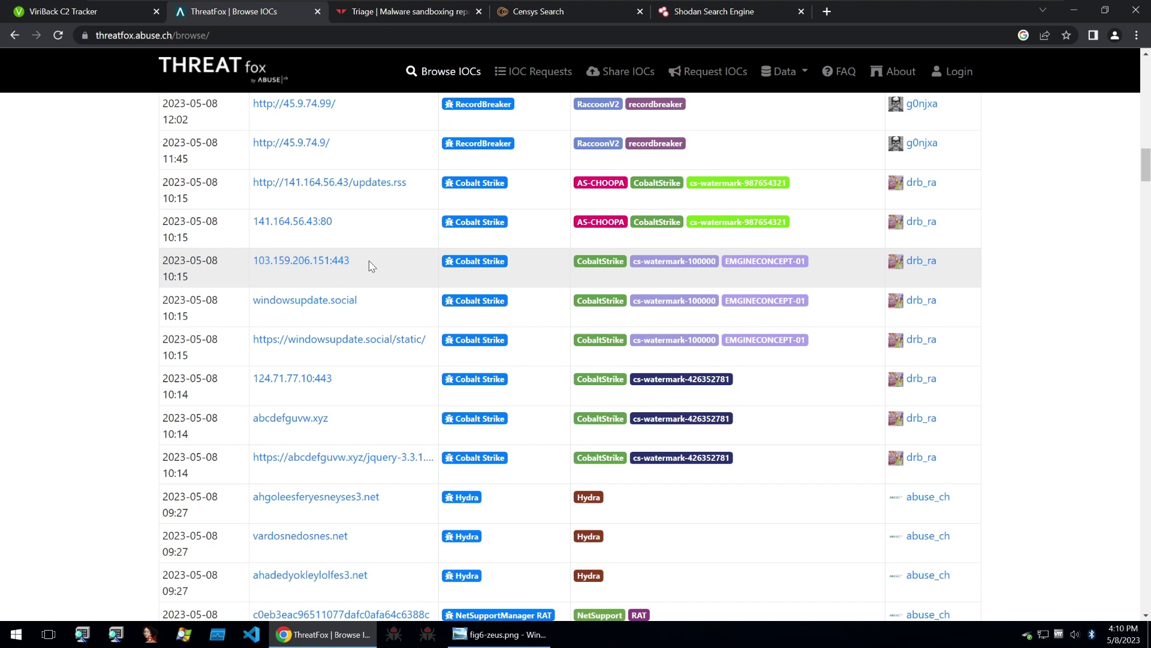
{"action": "left_click_drag", "start_coordinate": [367, 266], "coordinate": [252, 265]}
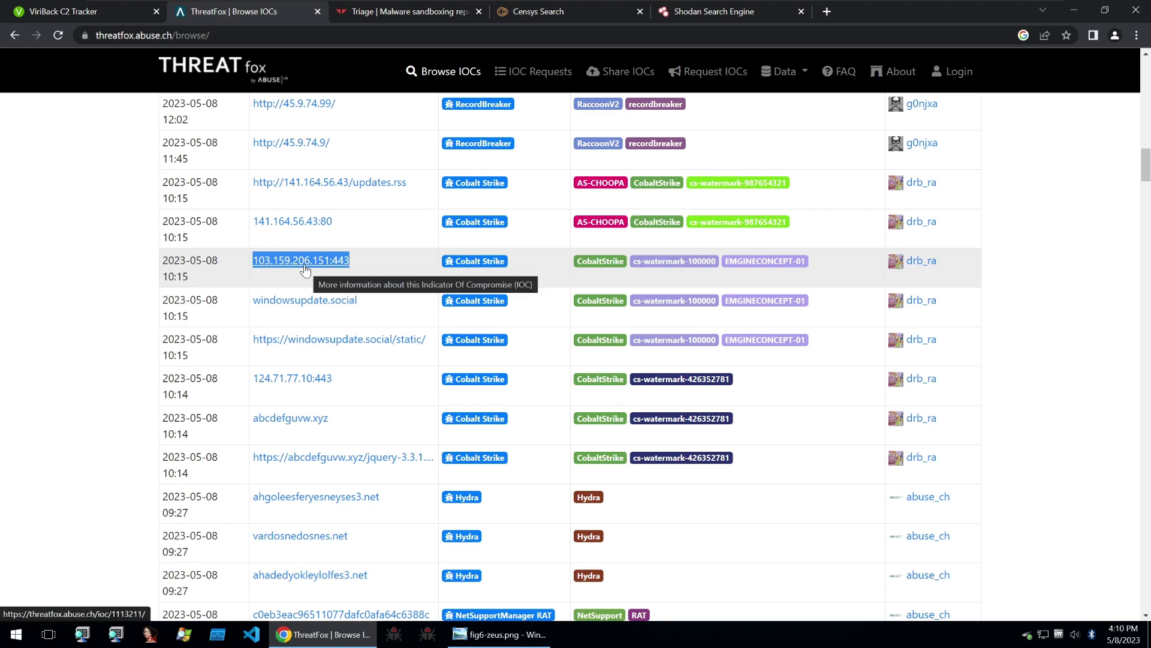
{"action": "scroll", "coordinate": [305, 264], "scroll_direction": "down", "scroll_amount": 2}
{"action": "scroll", "coordinate": [298, 226], "scroll_direction": "up", "scroll_amount": 2}
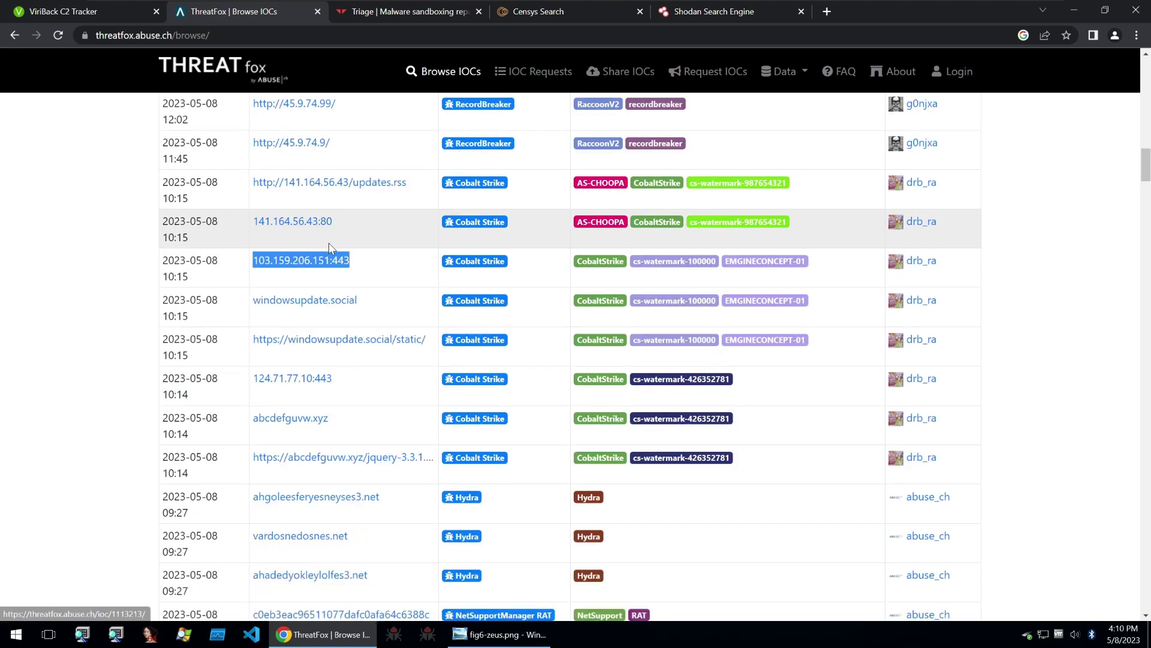
{"action": "scroll", "coordinate": [350, 258], "scroll_direction": "down", "scroll_amount": 2}
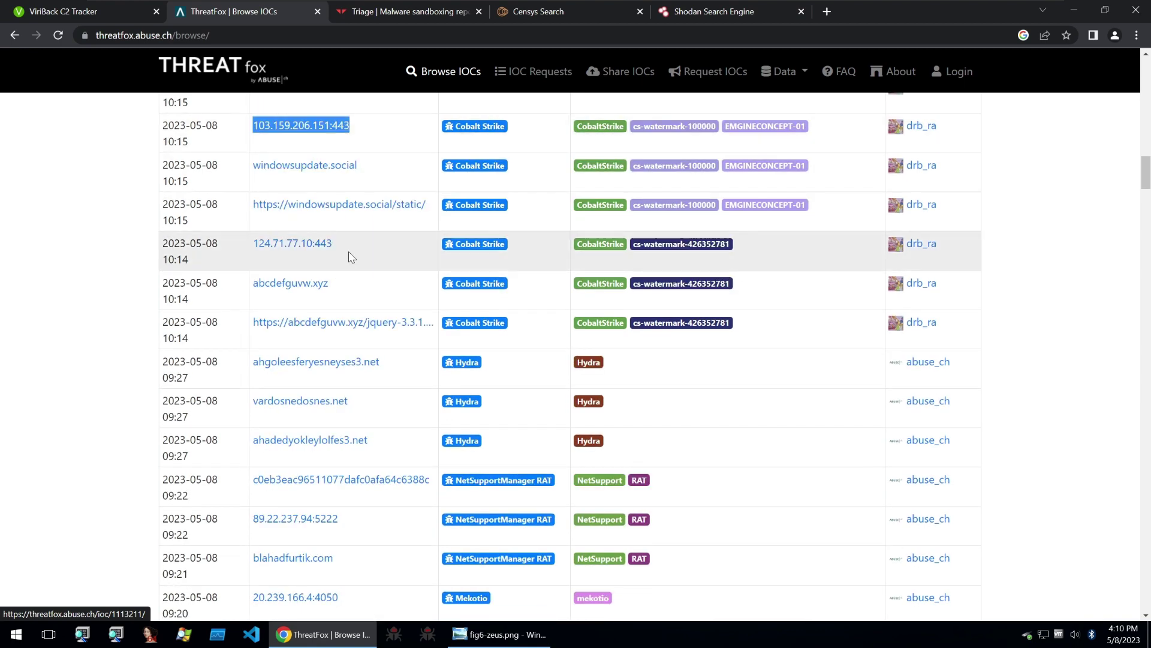
{"action": "scroll", "coordinate": [350, 258], "scroll_direction": "down", "scroll_amount": 4}
{"action": "scroll", "coordinate": [347, 257], "scroll_direction": "down", "scroll_amount": 1}
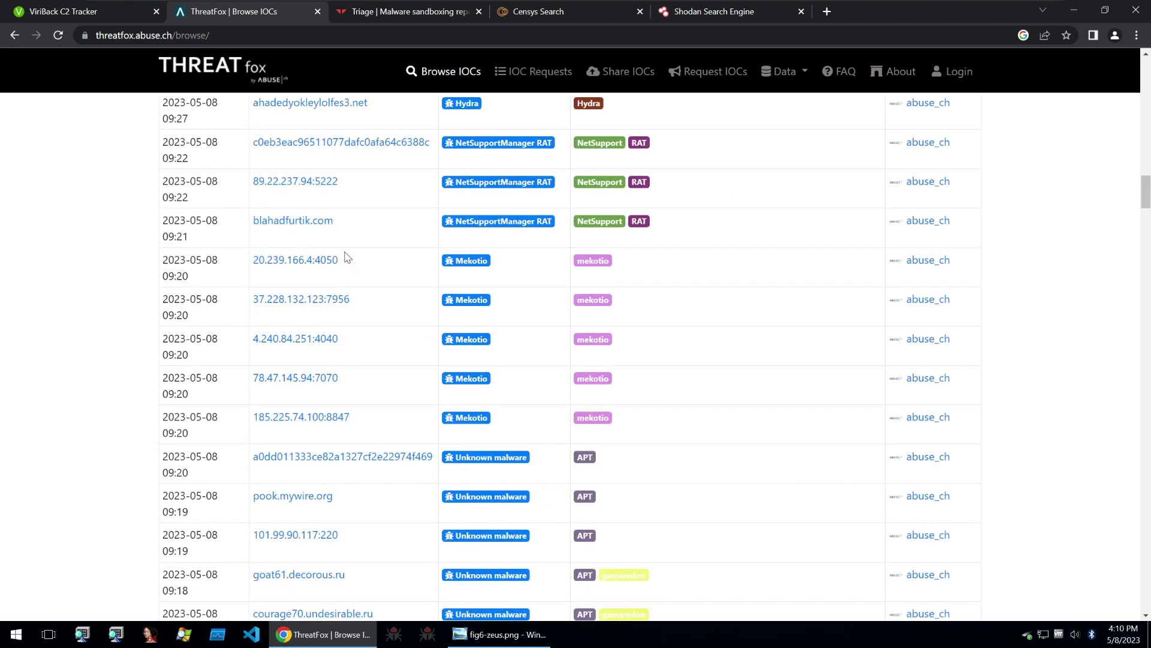
{"action": "left_click", "coordinate": [83, 10]}
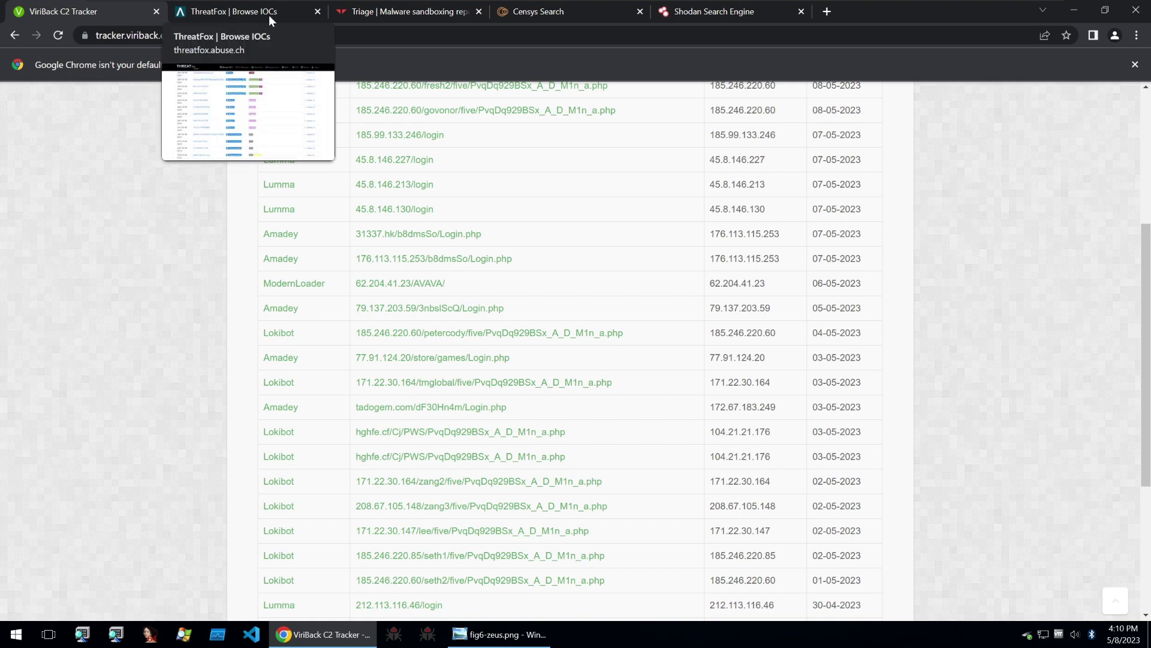
Step: Glance at the top of the Triage malware report
{"action": "left_click", "coordinate": [344, 13]}
{"action": "scroll", "coordinate": [236, 182], "scroll_direction": "up", "scroll_amount": 3}
{"action": "scroll", "coordinate": [236, 183], "scroll_direction": "up", "scroll_amount": 5}
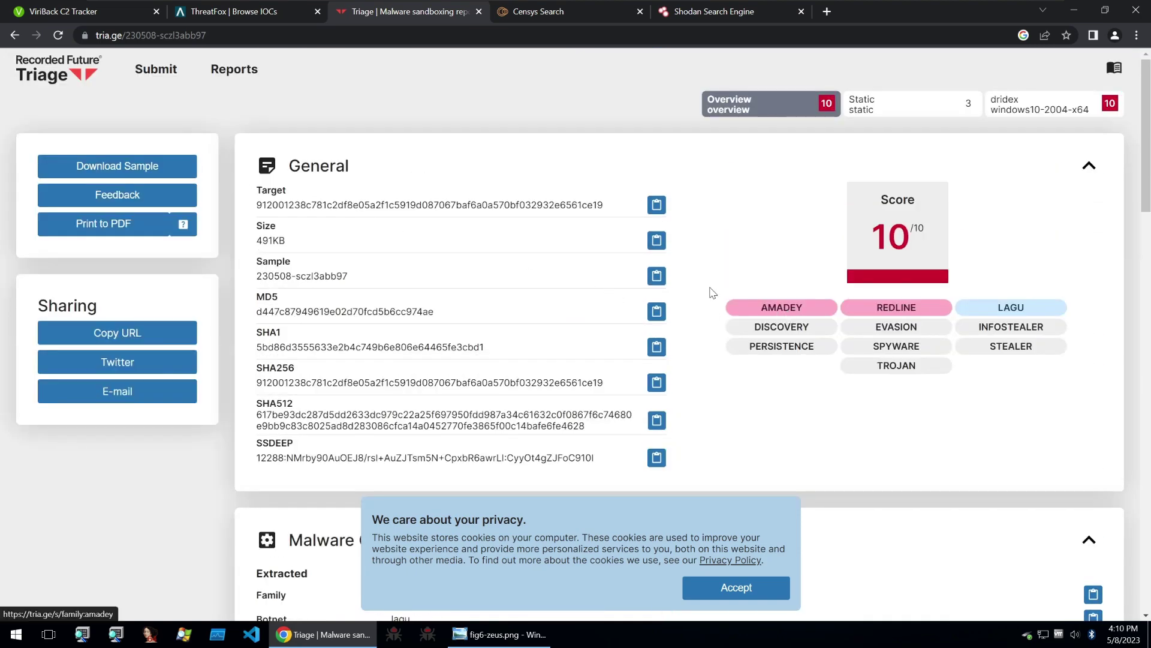
Step: In the ViriBack list, highlight the Amadey URLs and the 31337.hk Login.php path
{"action": "left_click", "coordinate": [80, 19]}
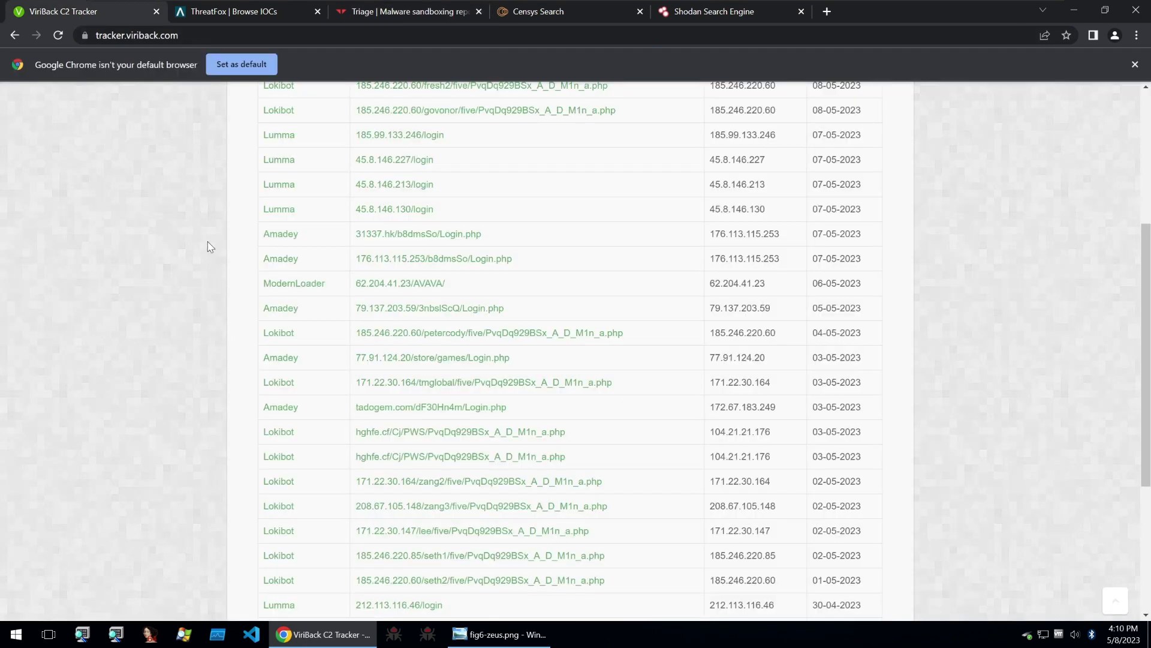
{"action": "mouse_move", "coordinate": [492, 290]}
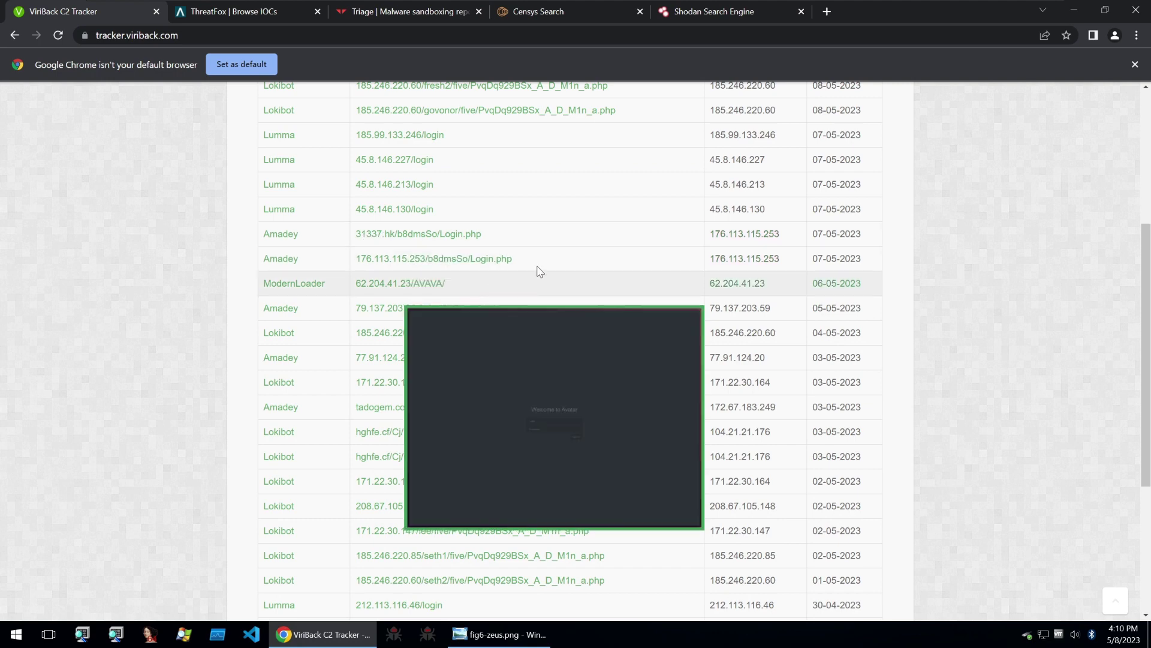
{"action": "left_click_drag", "start_coordinate": [537, 266], "coordinate": [364, 231]}
{"action": "left_click", "coordinate": [514, 237]}
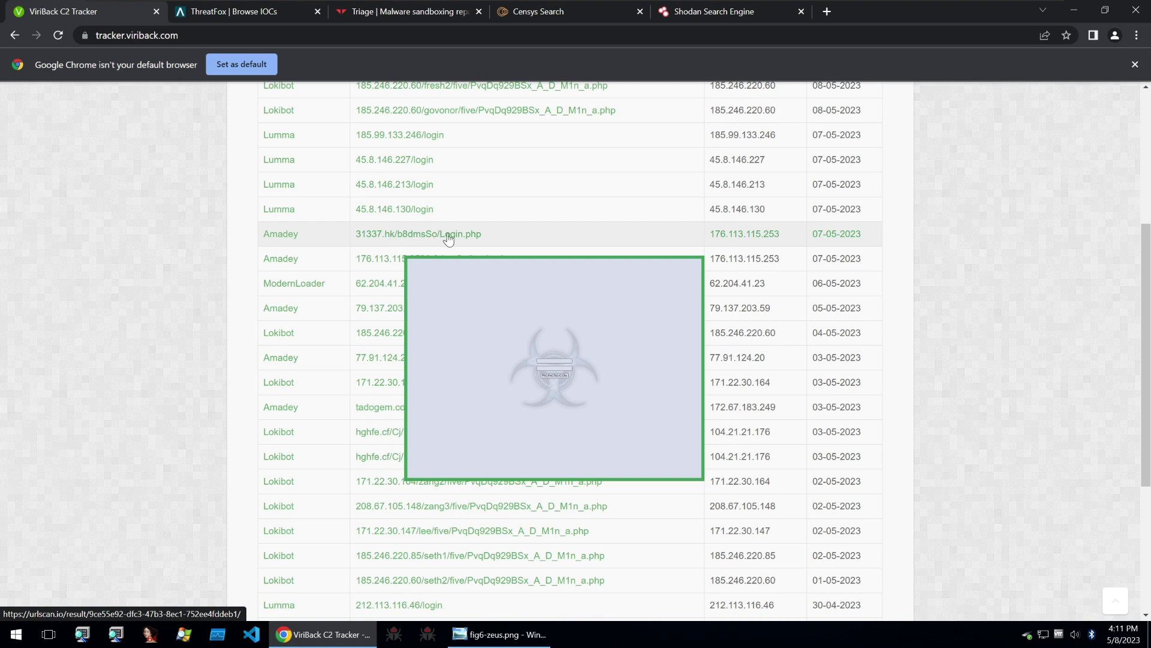
{"action": "left_click_drag", "start_coordinate": [509, 234], "coordinate": [440, 238]}
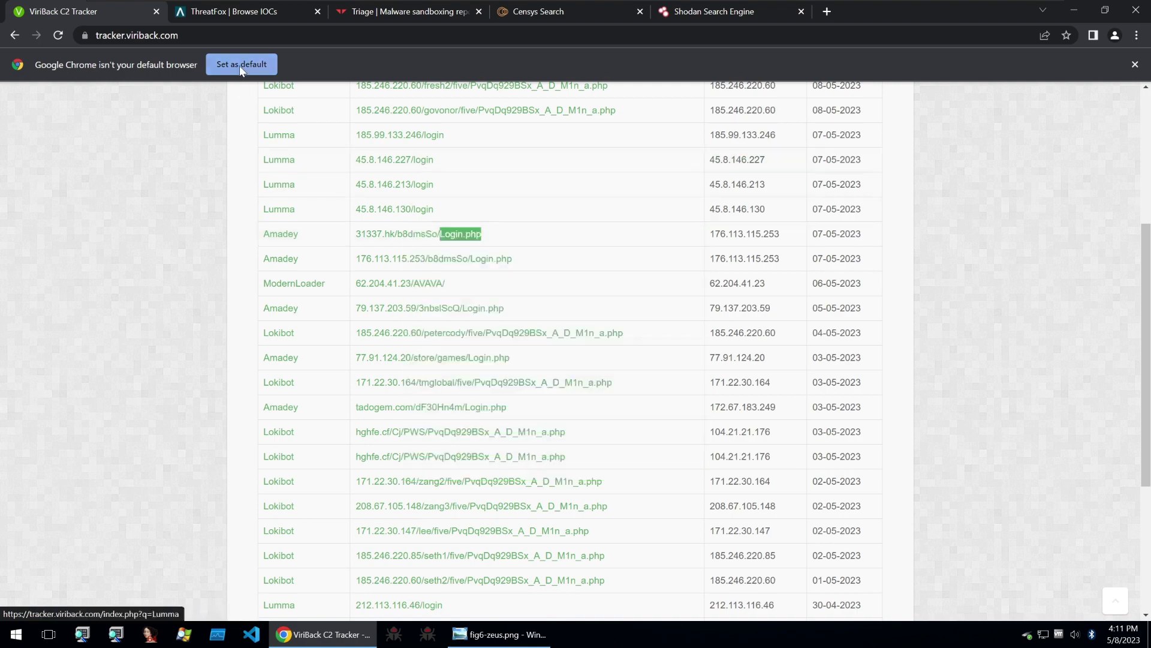
{"action": "left_click", "coordinate": [248, 16]}
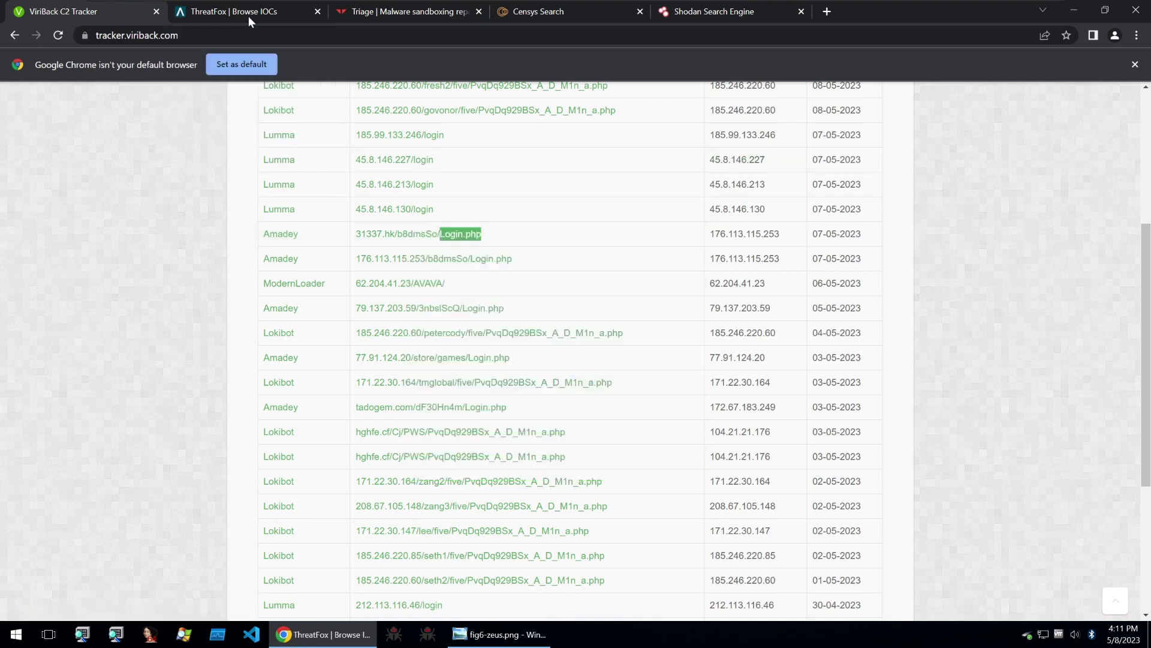
Step: Select the full amadey C2 address 212.113.119.255/joomla/index.php in Triage's Malware Config
{"action": "left_click", "coordinate": [369, 23]}
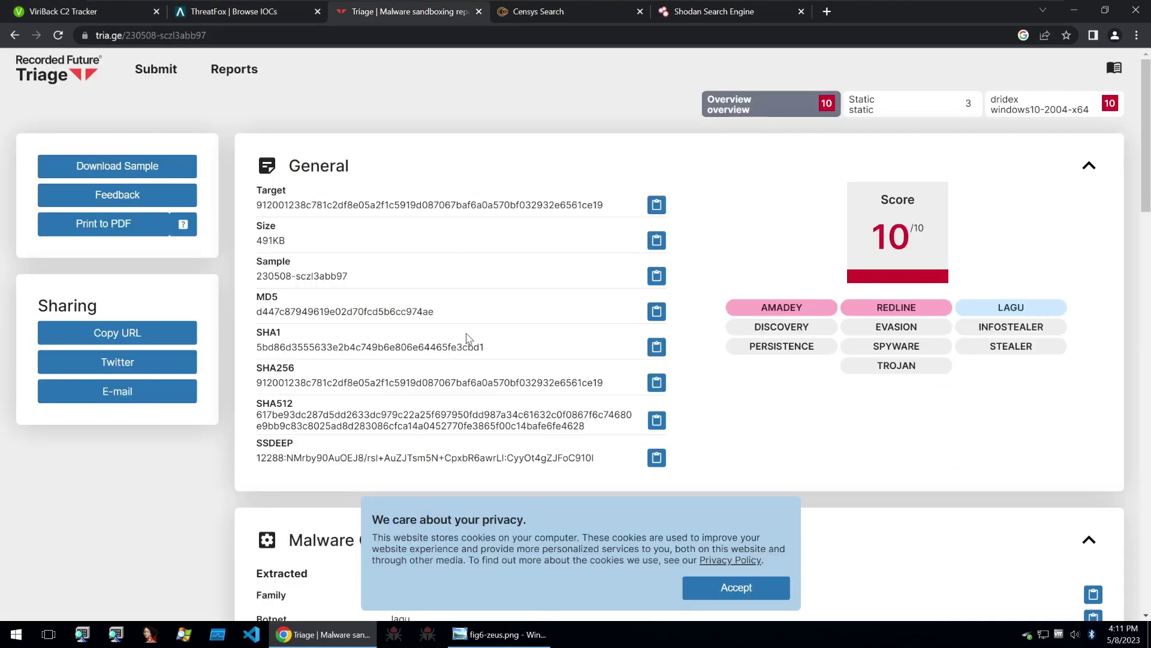
{"action": "scroll", "coordinate": [467, 331], "scroll_direction": "down", "scroll_amount": 8}
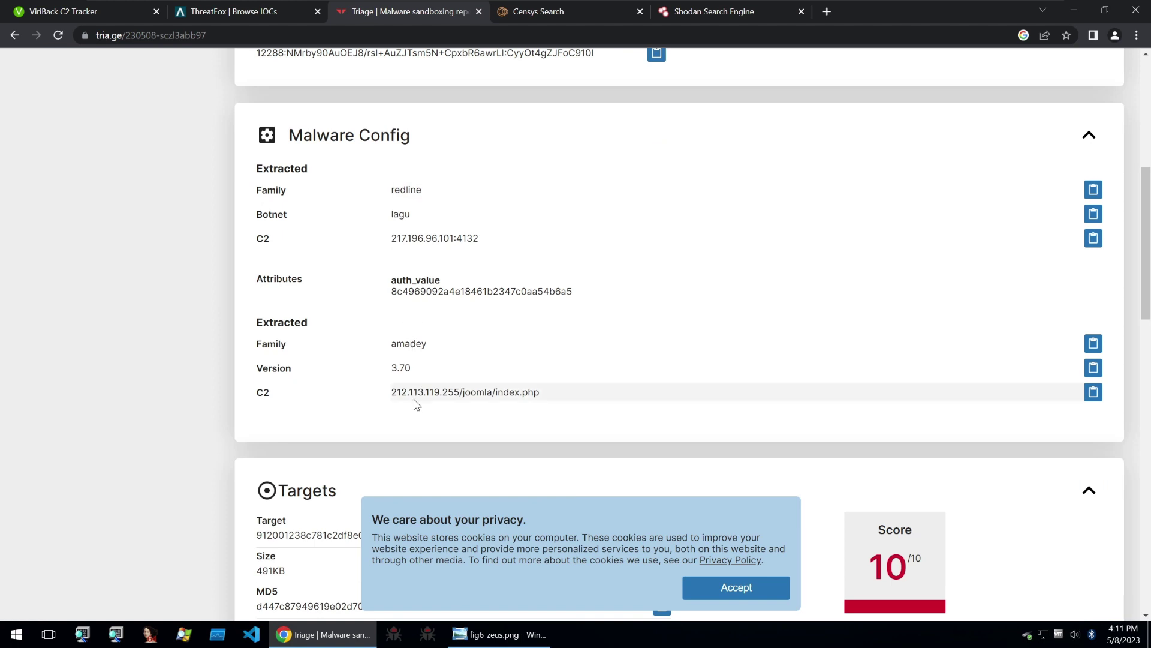
{"action": "left_click_drag", "start_coordinate": [392, 391], "coordinate": [475, 391]}
{"action": "double_click", "coordinate": [509, 391]}
{"action": "right_click", "coordinate": [514, 396]}
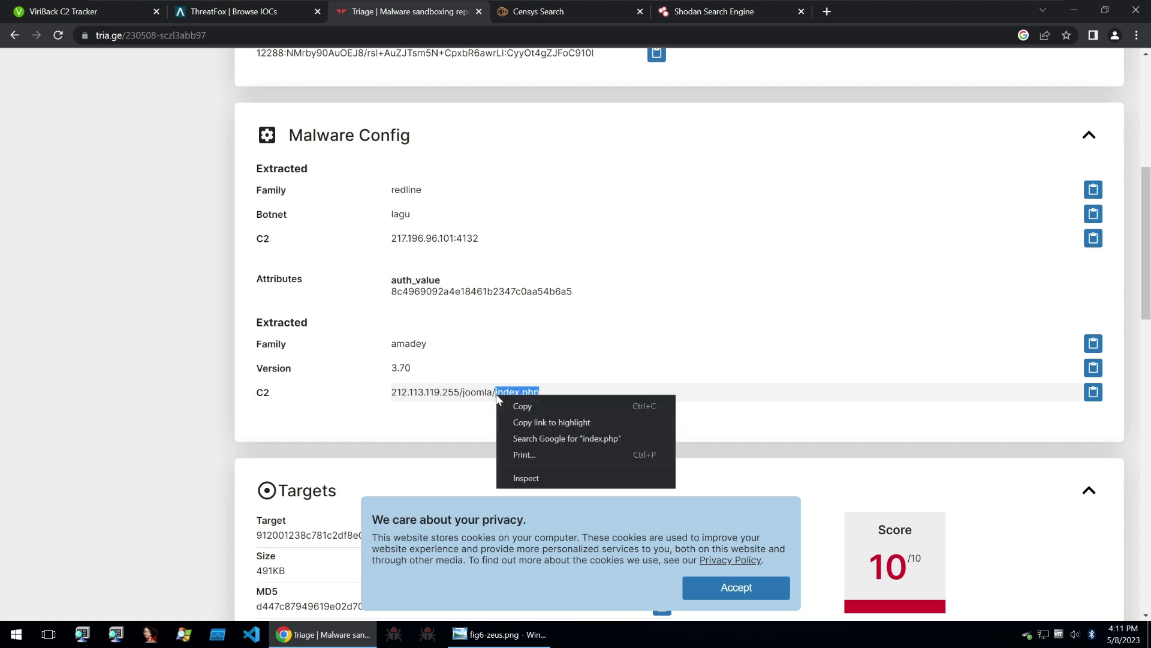
{"action": "left_click", "coordinate": [488, 396]}
{"action": "double_click", "coordinate": [475, 393]}
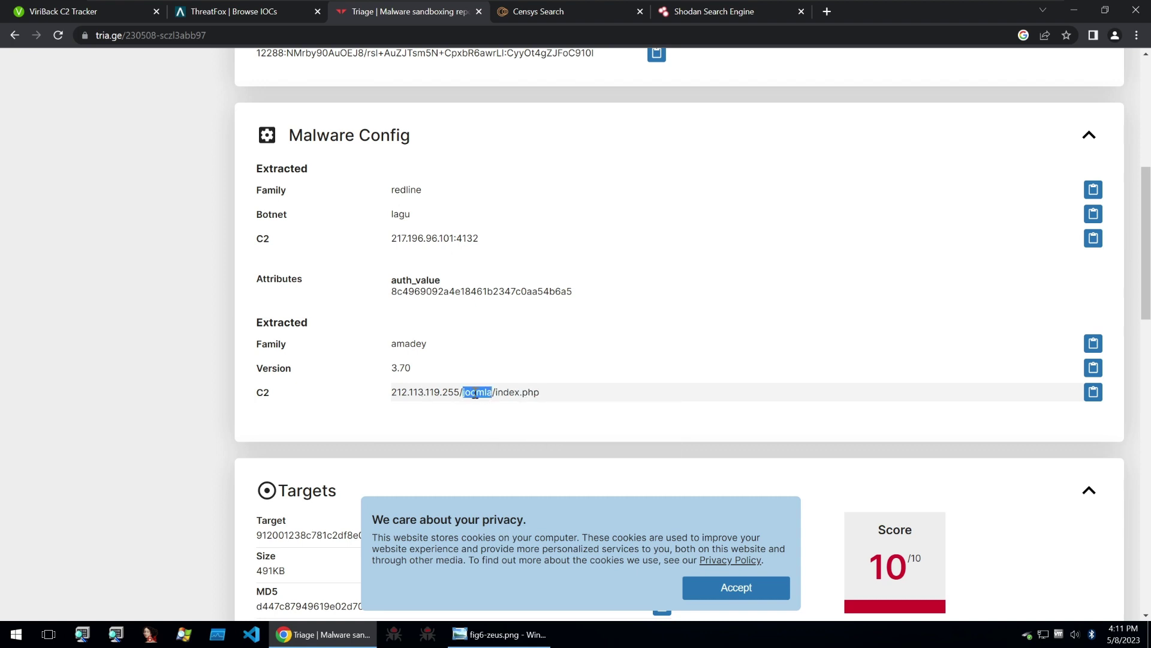
{"action": "double_click", "coordinate": [418, 392]}
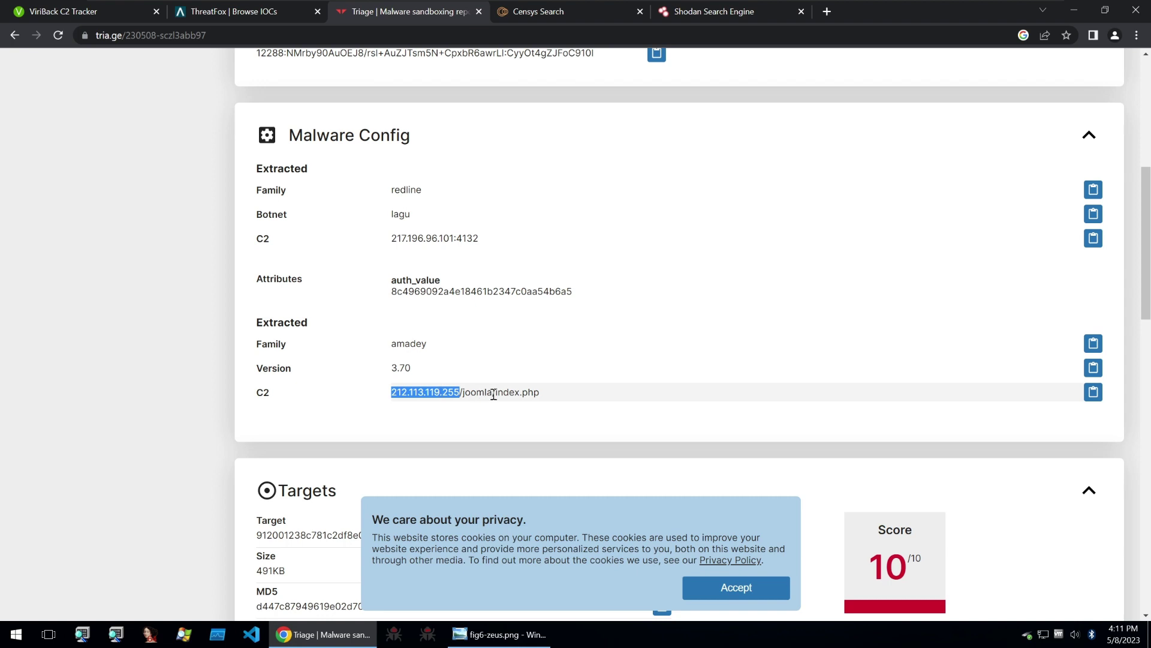
{"action": "triple_click", "coordinate": [538, 392]}
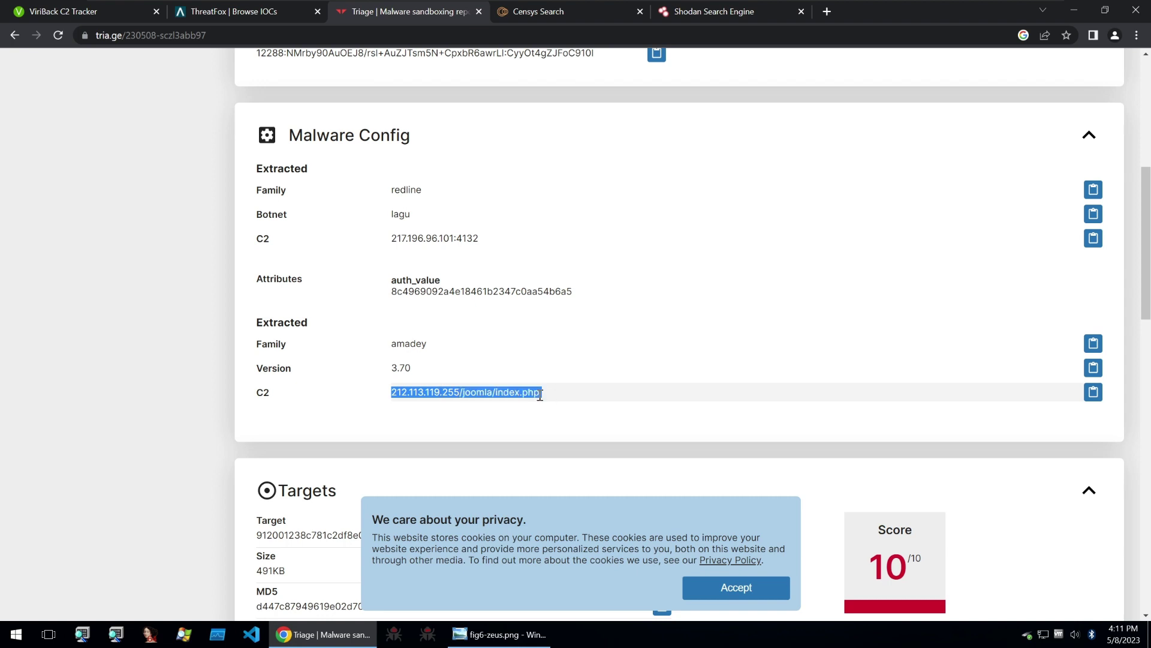
{"action": "key", "text": "ctrl+t"}
{"action": "key", "text": "ctrl+v"}
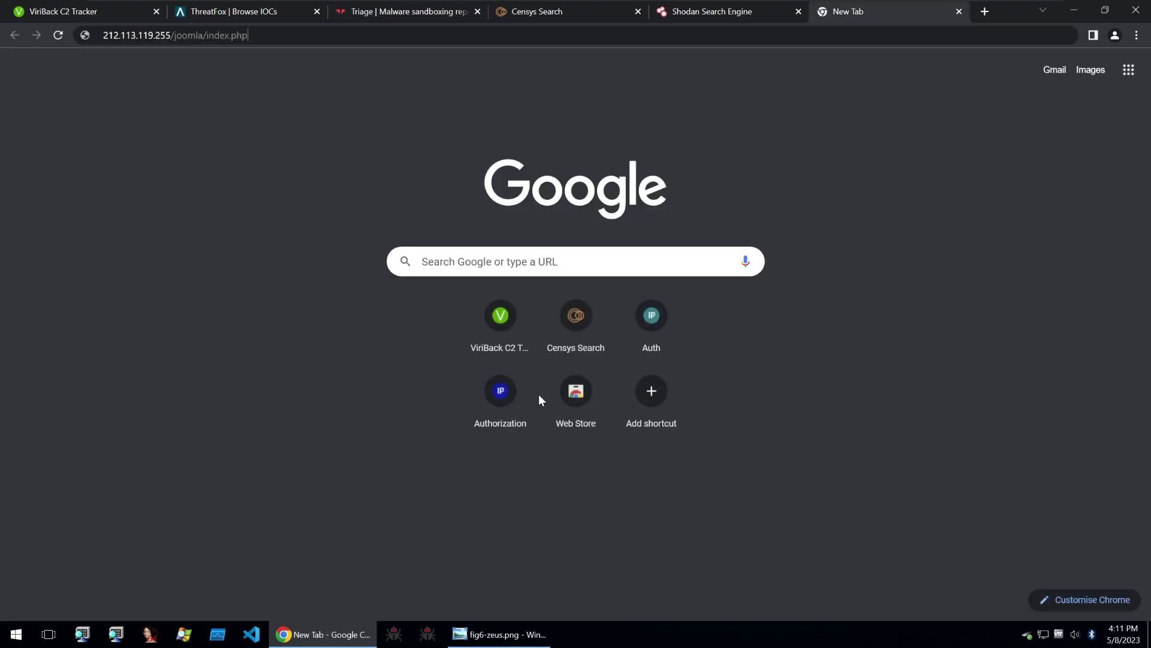
{"action": "key", "text": "Return"}
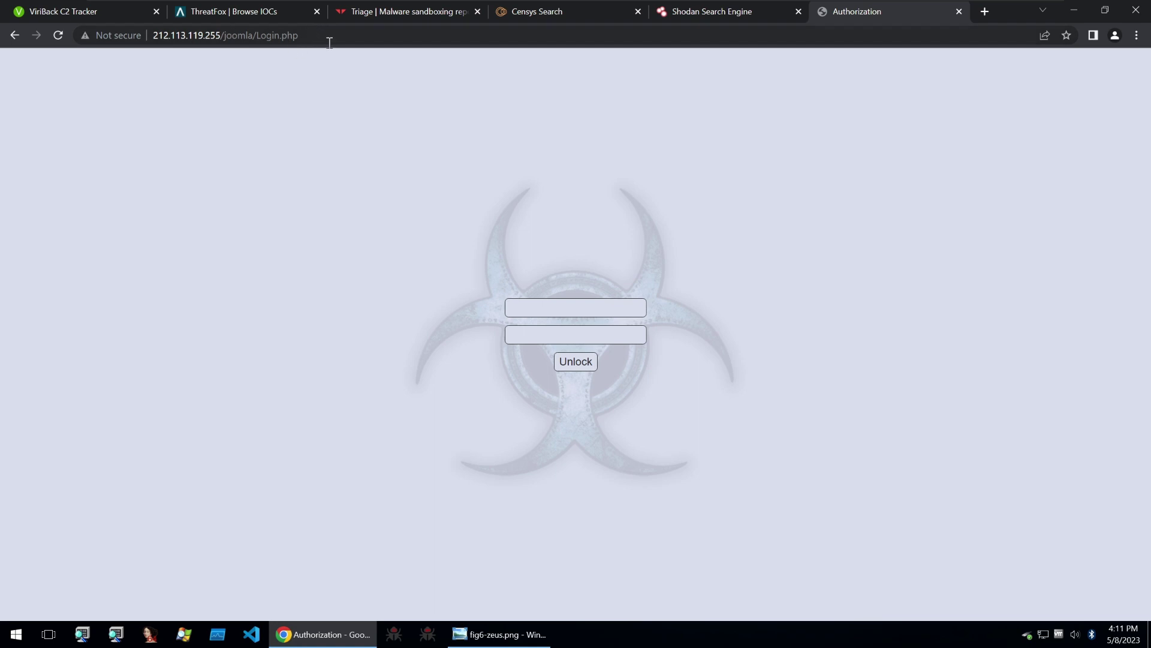
{"action": "key", "text": "ctrl+w"}
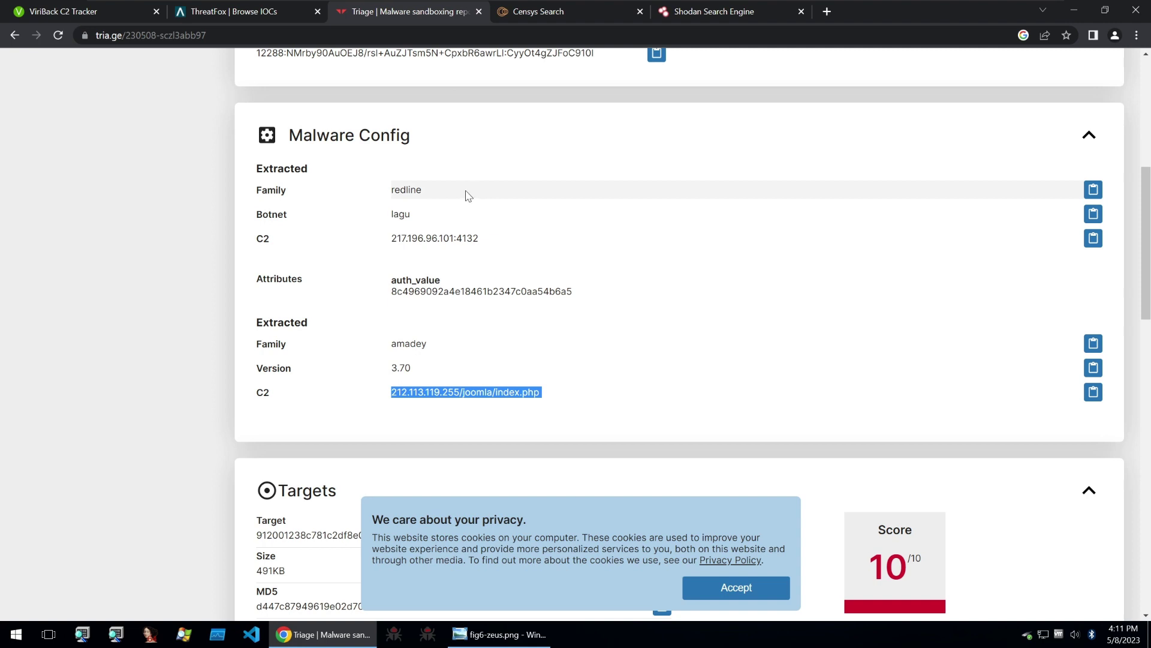
{"action": "scroll", "coordinate": [462, 193], "scroll_direction": "down", "scroll_amount": 3}
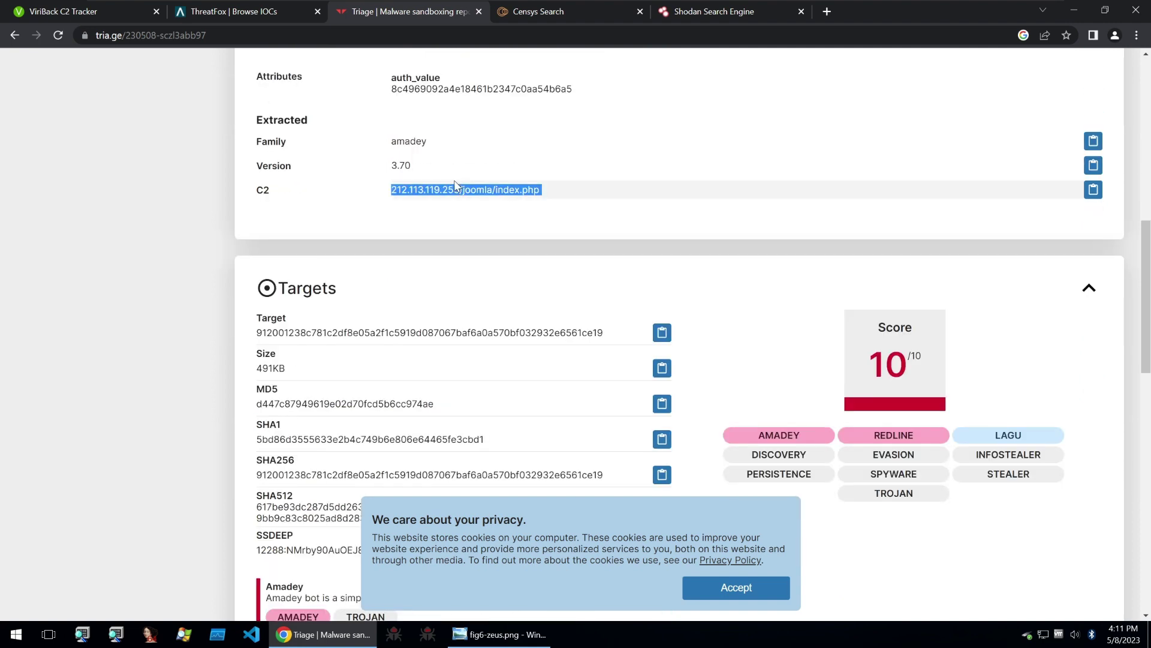
{"action": "scroll", "coordinate": [454, 180], "scroll_direction": "down", "scroll_amount": 3}
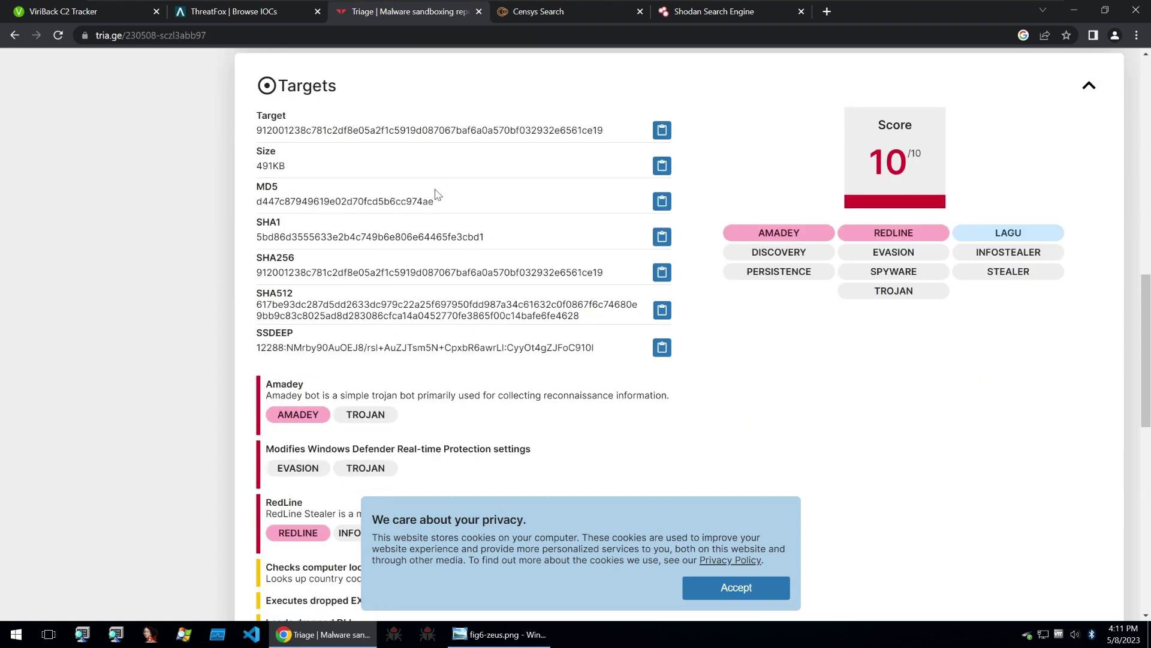
{"action": "scroll", "coordinate": [436, 193], "scroll_direction": "up", "scroll_amount": 6}
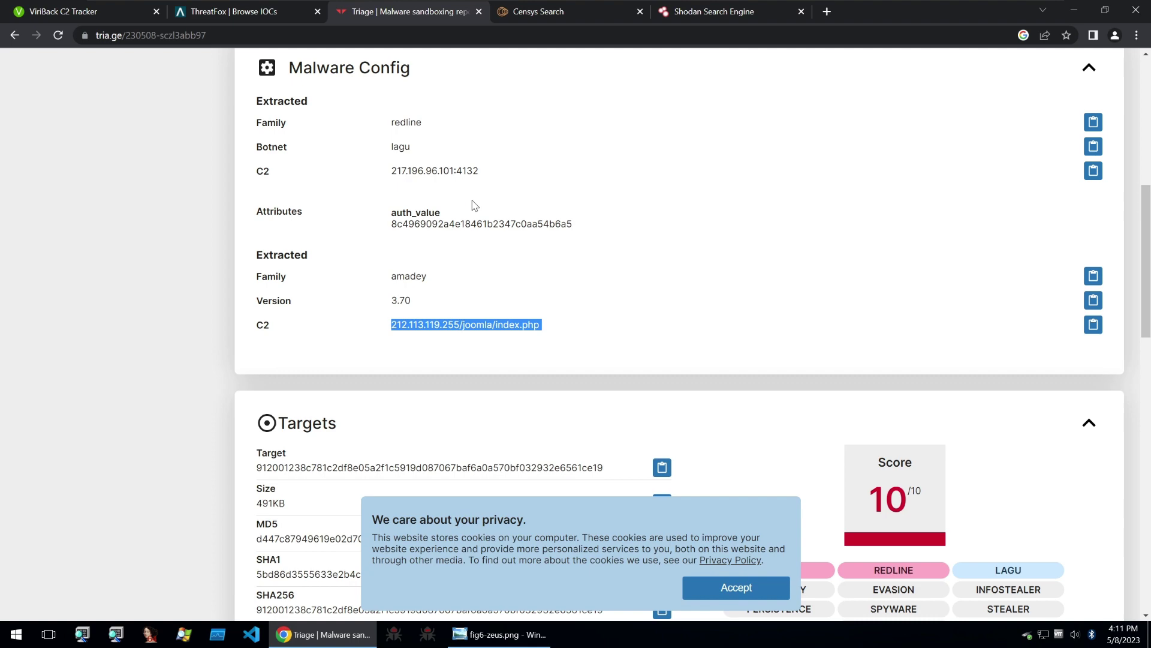
{"action": "scroll", "coordinate": [483, 213], "scroll_direction": "up", "scroll_amount": 3}
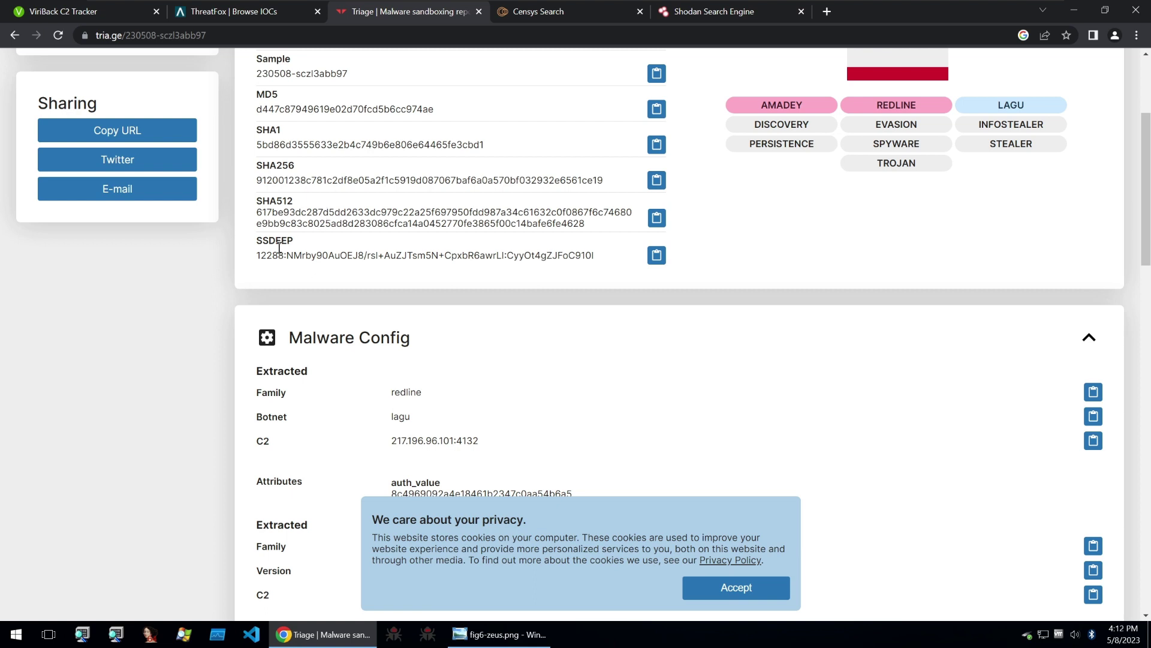
{"action": "right_click", "coordinate": [177, 381]}
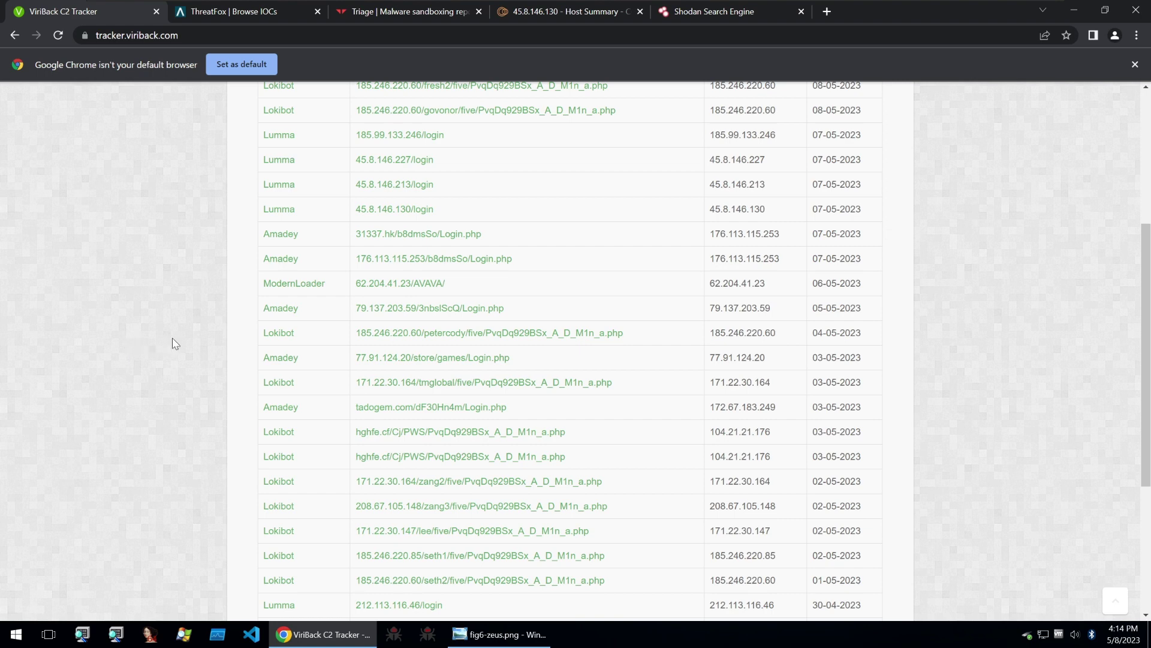
Step: Scroll to the top of the ViriBack table to the Lumma 45.8.146.130/login entry
{"action": "scroll", "coordinate": [174, 345], "scroll_direction": "up", "scroll_amount": 3}
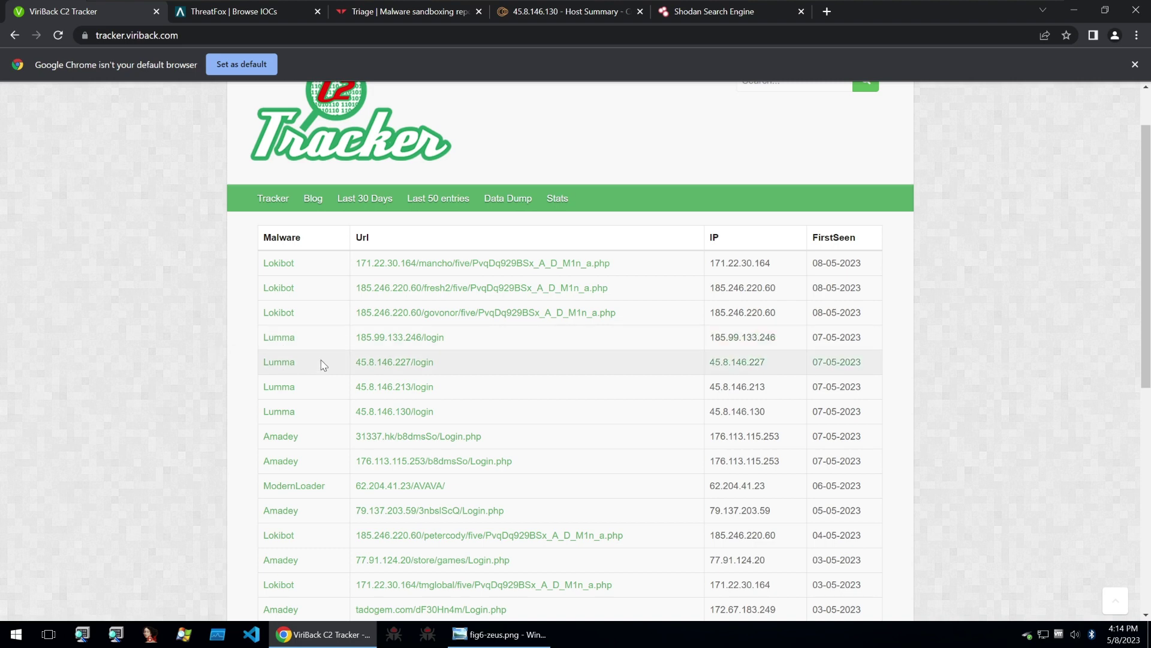
{"action": "mouse_move", "coordinate": [353, 419]}
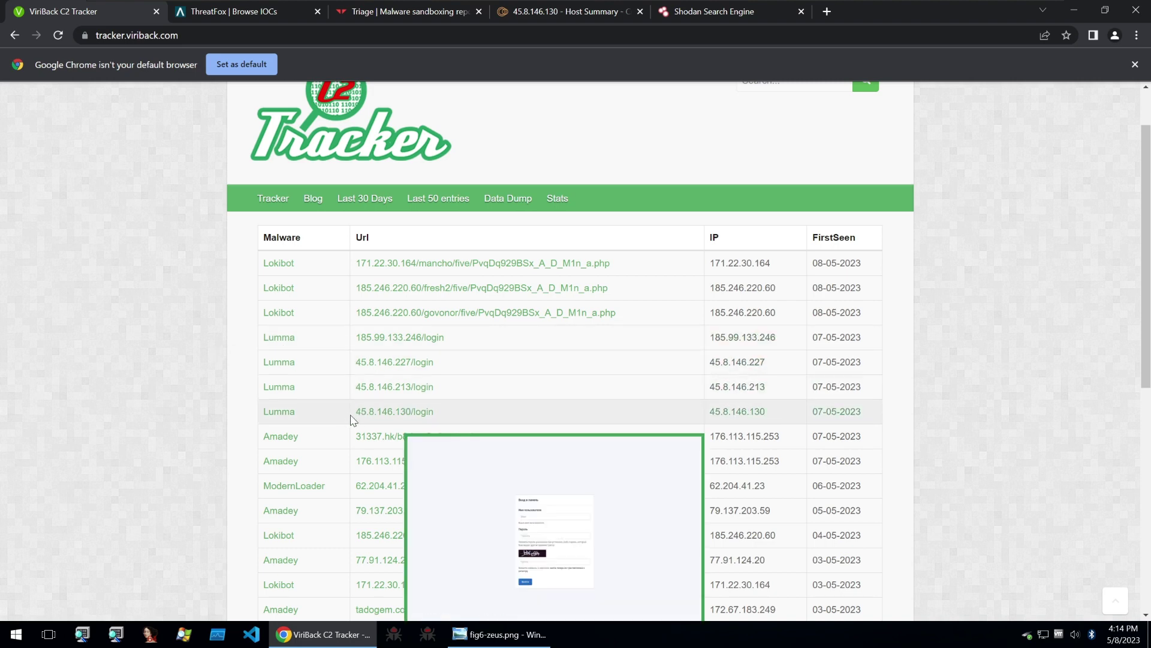
Step: Scroll the Censys page for 45.8.146.130 to 80/HTTP and open VIEW ALL DATA
{"action": "left_click", "coordinate": [538, 16]}
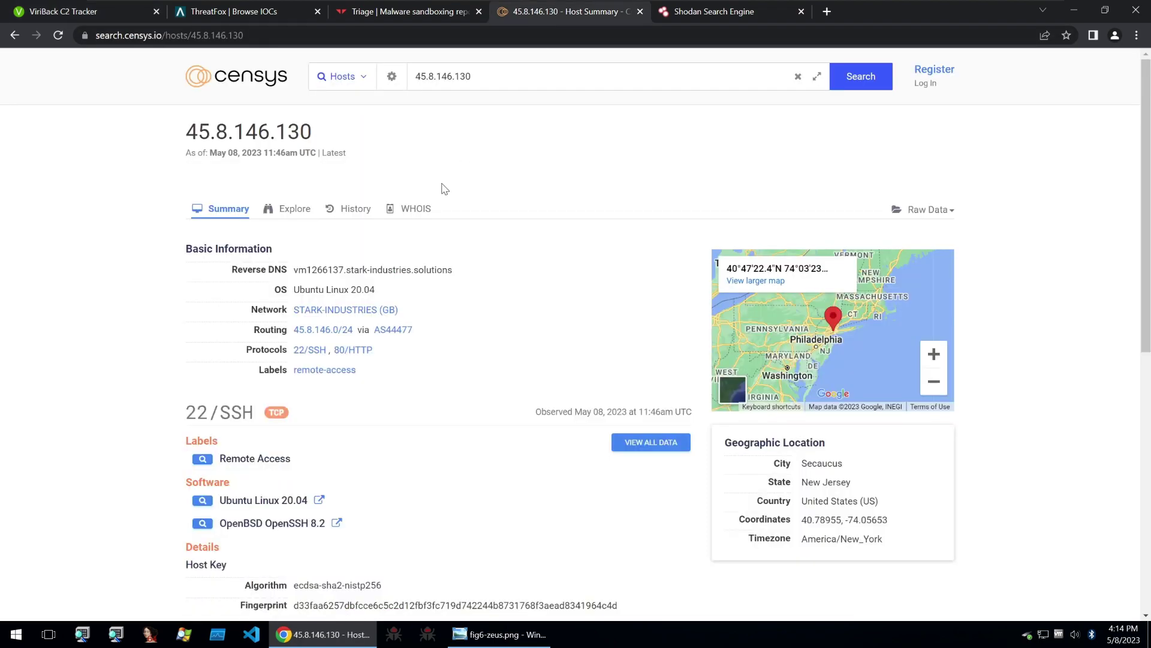
{"action": "scroll", "coordinate": [351, 236], "scroll_direction": "down", "scroll_amount": 2}
{"action": "scroll", "coordinate": [354, 237], "scroll_direction": "up", "scroll_amount": 1}
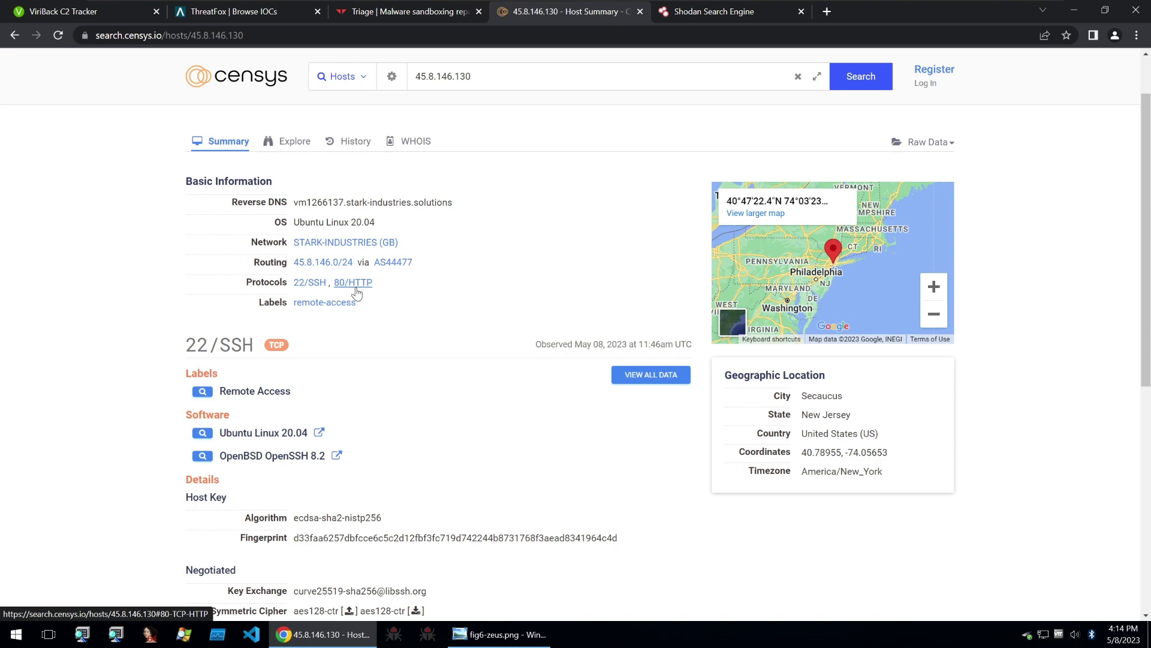
{"action": "scroll", "coordinate": [418, 307], "scroll_direction": "down", "scroll_amount": 5}
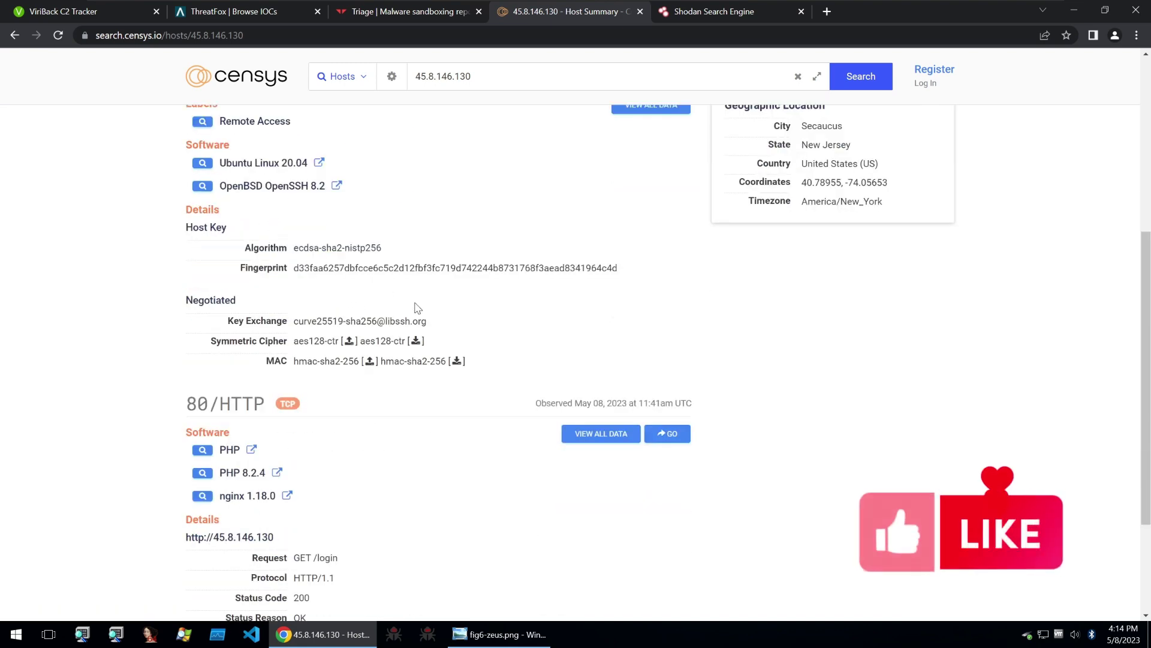
{"action": "scroll", "coordinate": [413, 307], "scroll_direction": "down", "scroll_amount": 3}
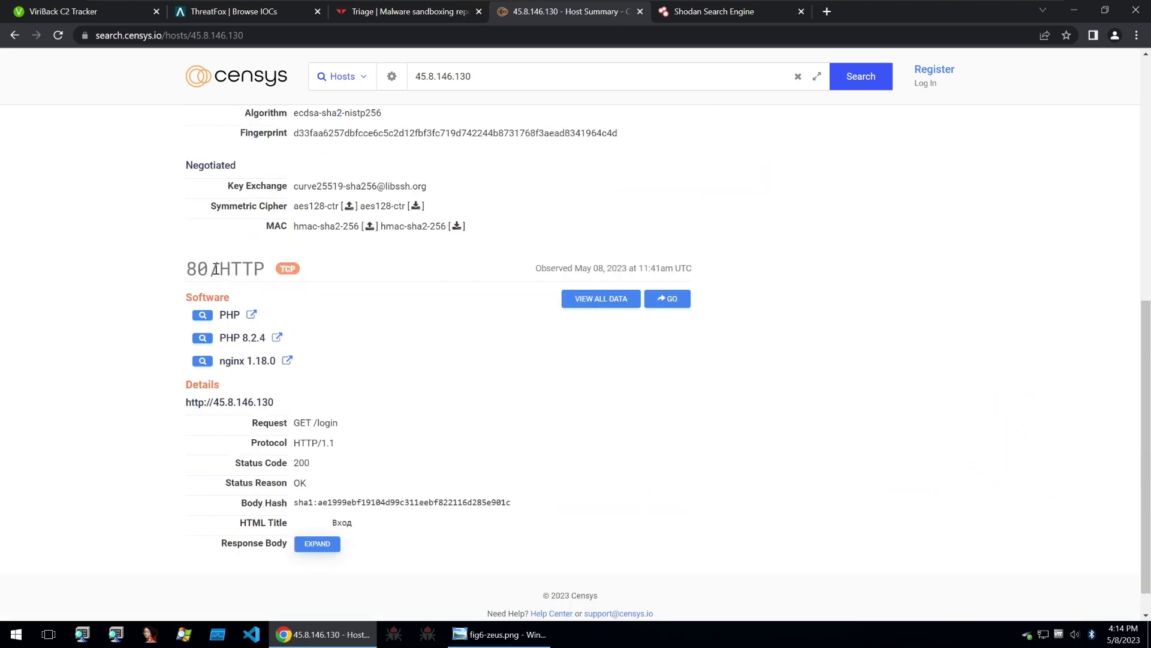
{"action": "scroll", "coordinate": [342, 347], "scroll_direction": "down", "scroll_amount": 1}
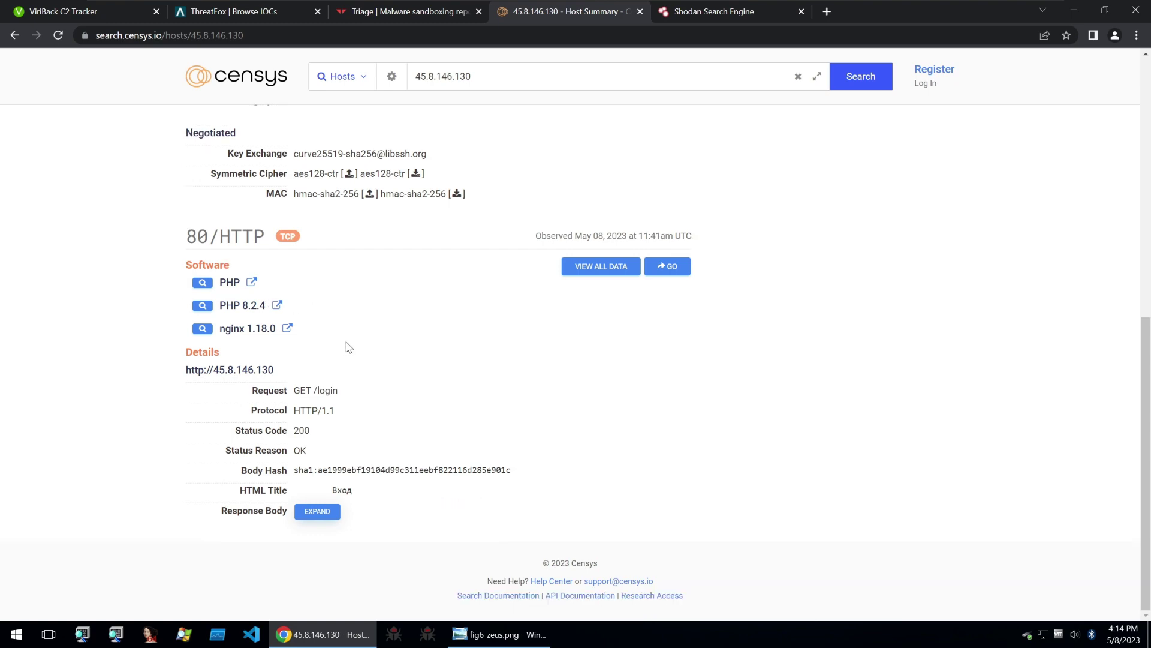
{"action": "left_click", "coordinate": [584, 267]}
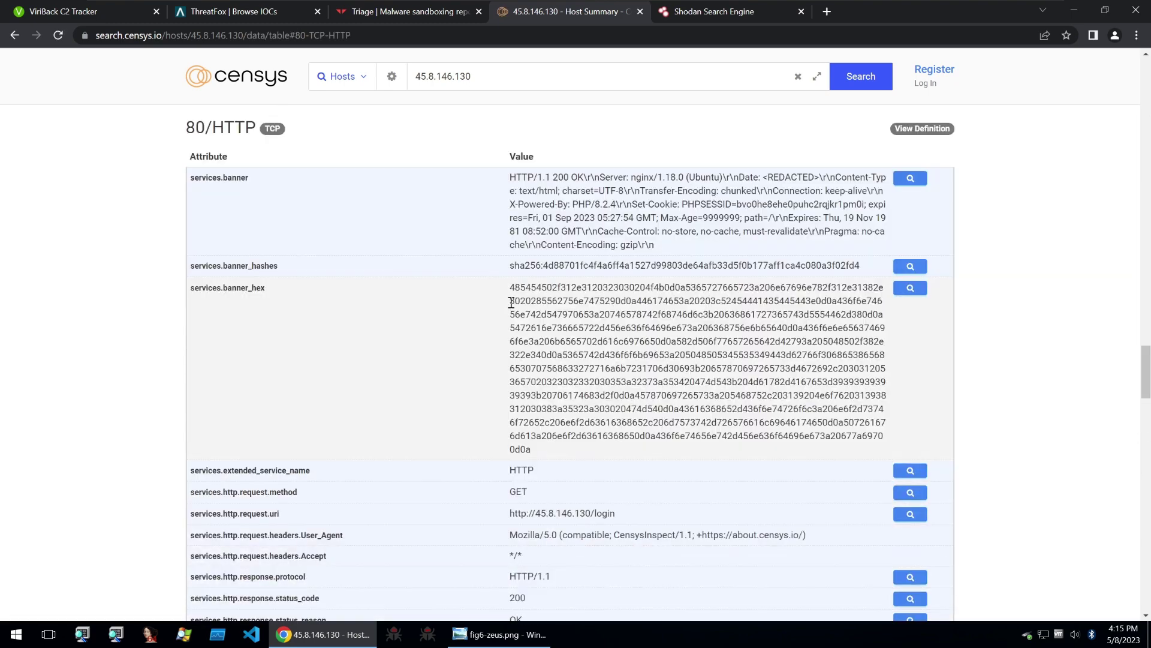
Step: Inspect the 80/HTTP data: 200 response, PHPSESSID cookie, 8401-byte body titled Вход
{"action": "scroll", "coordinate": [170, 235], "scroll_direction": "down", "scroll_amount": 6}
{"action": "scroll", "coordinate": [174, 232], "scroll_direction": "down", "scroll_amount": 15}
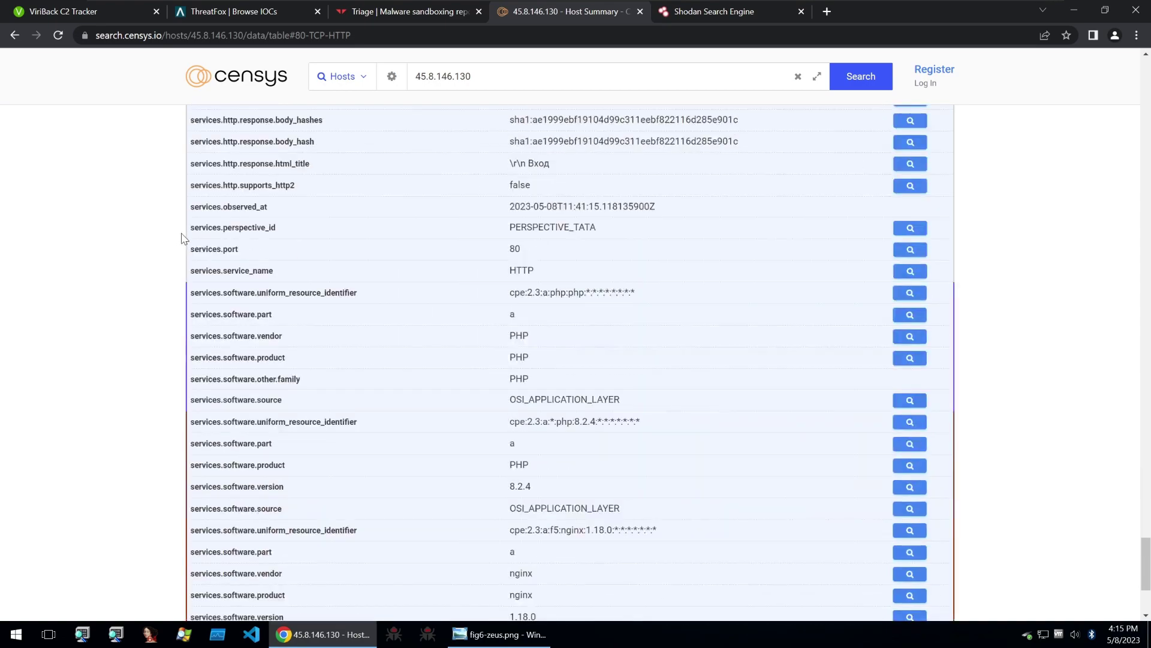
{"action": "scroll", "coordinate": [184, 238], "scroll_direction": "down", "scroll_amount": 4}
{"action": "scroll", "coordinate": [186, 239], "scroll_direction": "up", "scroll_amount": 10}
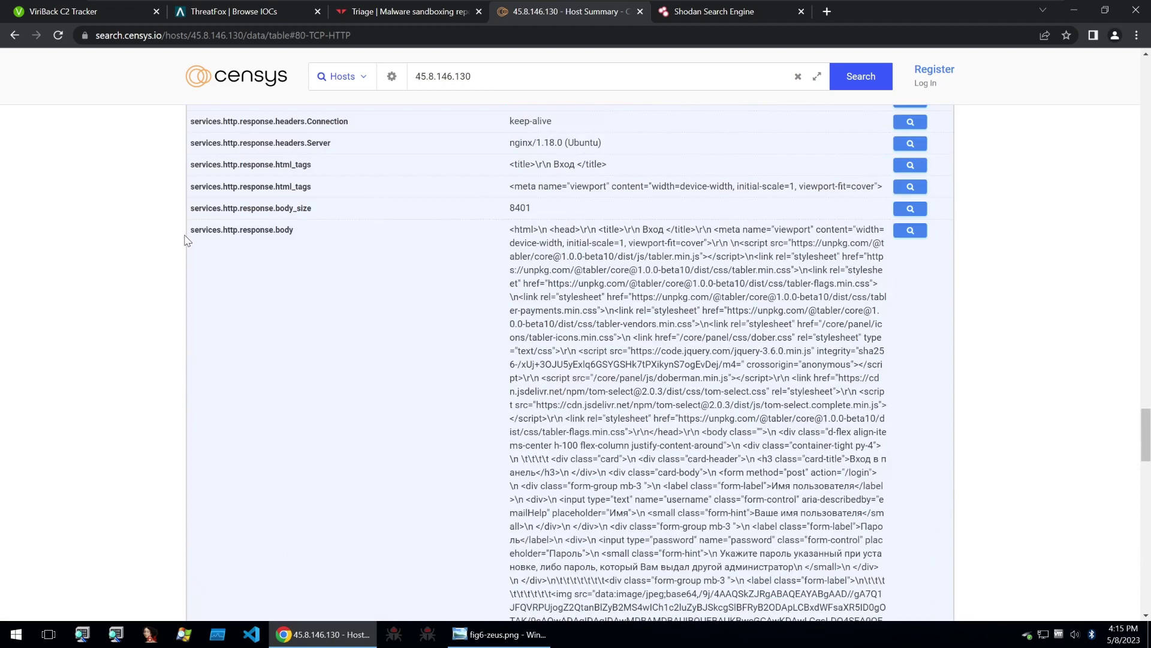
{"action": "scroll", "coordinate": [186, 238], "scroll_direction": "up", "scroll_amount": 15}
{"action": "scroll", "coordinate": [186, 239], "scroll_direction": "down", "scroll_amount": 8}
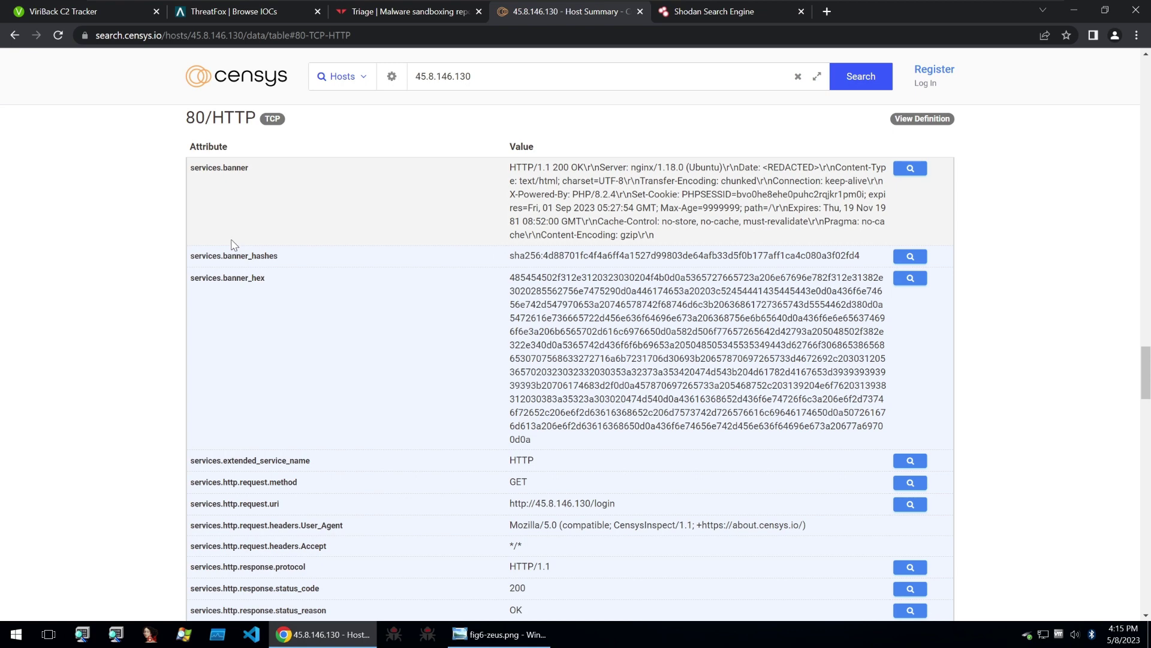
{"action": "scroll", "coordinate": [234, 251], "scroll_direction": "down", "scroll_amount": 2}
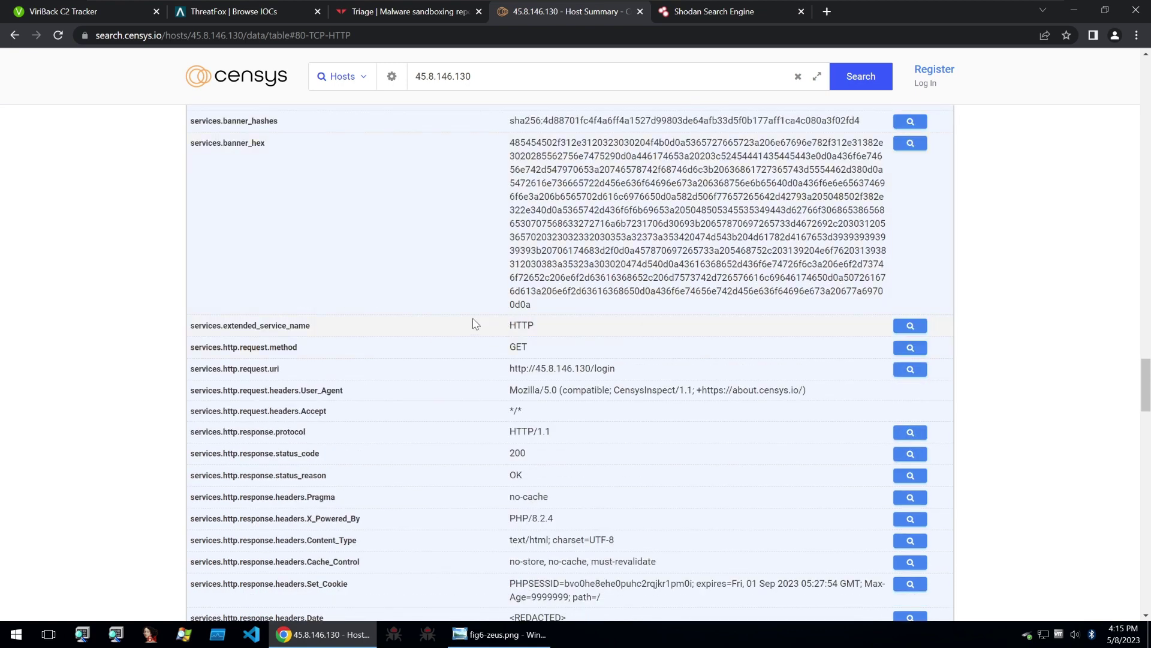
{"action": "double_click", "coordinate": [515, 323]}
{"action": "scroll", "coordinate": [520, 315], "scroll_direction": "down", "scroll_amount": 2}
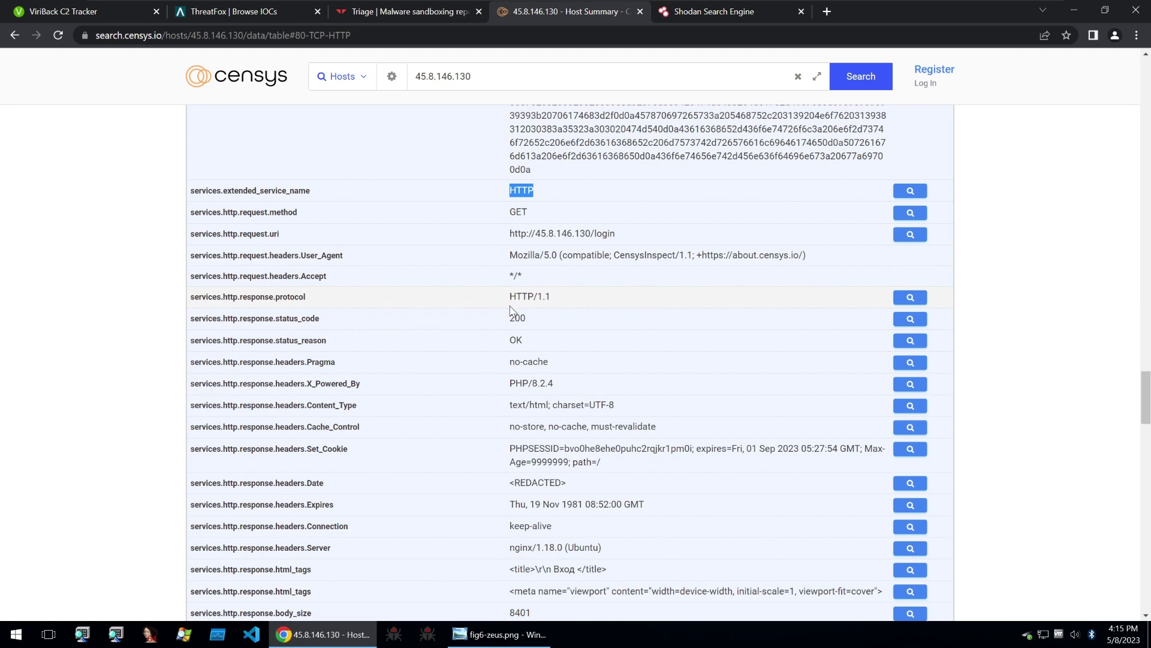
{"action": "scroll", "coordinate": [511, 310], "scroll_direction": "down", "scroll_amount": 2}
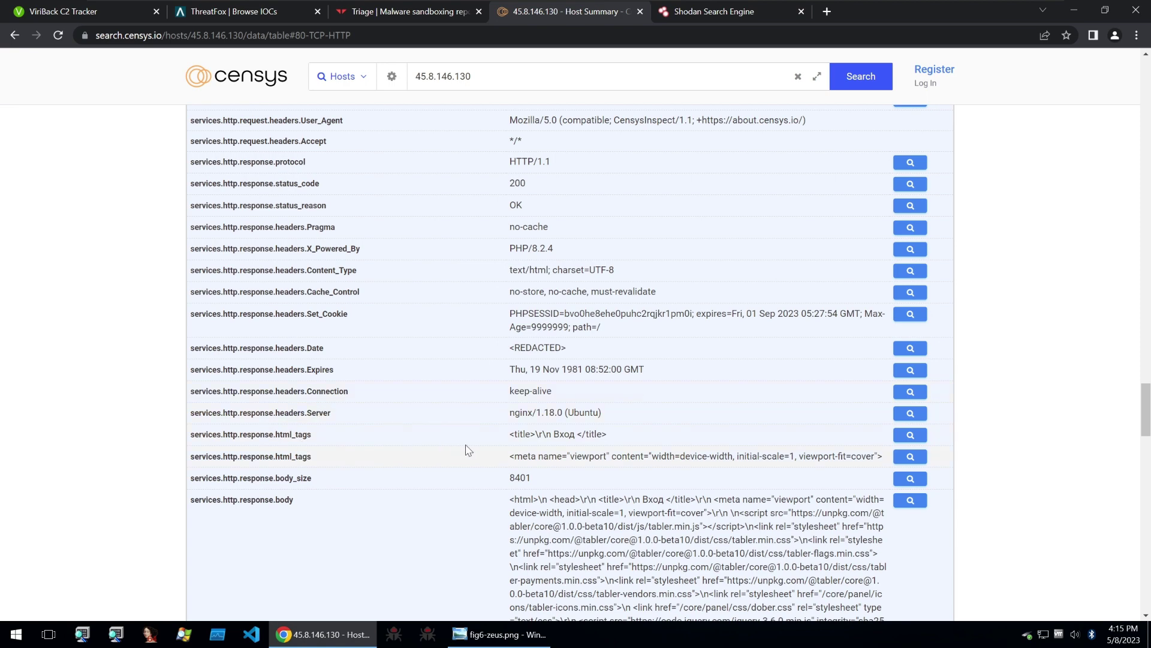
{"action": "double_click", "coordinate": [527, 436]}
{"action": "left_click_drag", "start_coordinate": [502, 436], "coordinate": [622, 434]}
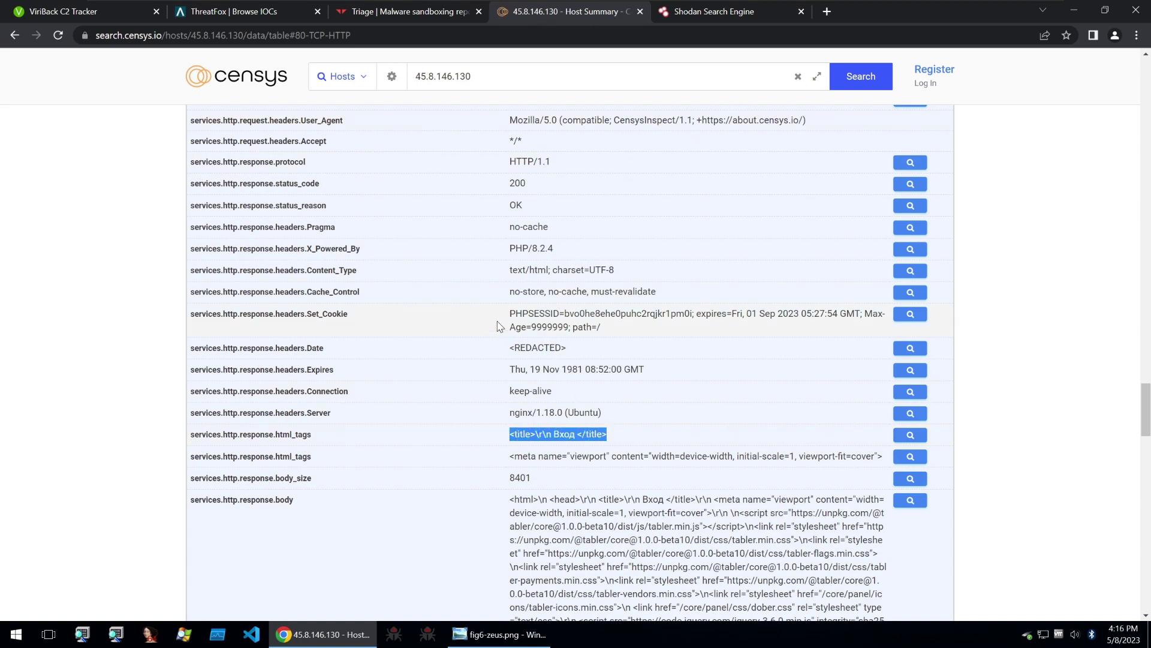
{"action": "scroll", "coordinate": [498, 317], "scroll_direction": "down", "scroll_amount": 5}
{"action": "scroll", "coordinate": [495, 306], "scroll_direction": "up", "scroll_amount": 5}
{"action": "scroll", "coordinate": [441, 350], "scroll_direction": "down", "scroll_amount": 2}
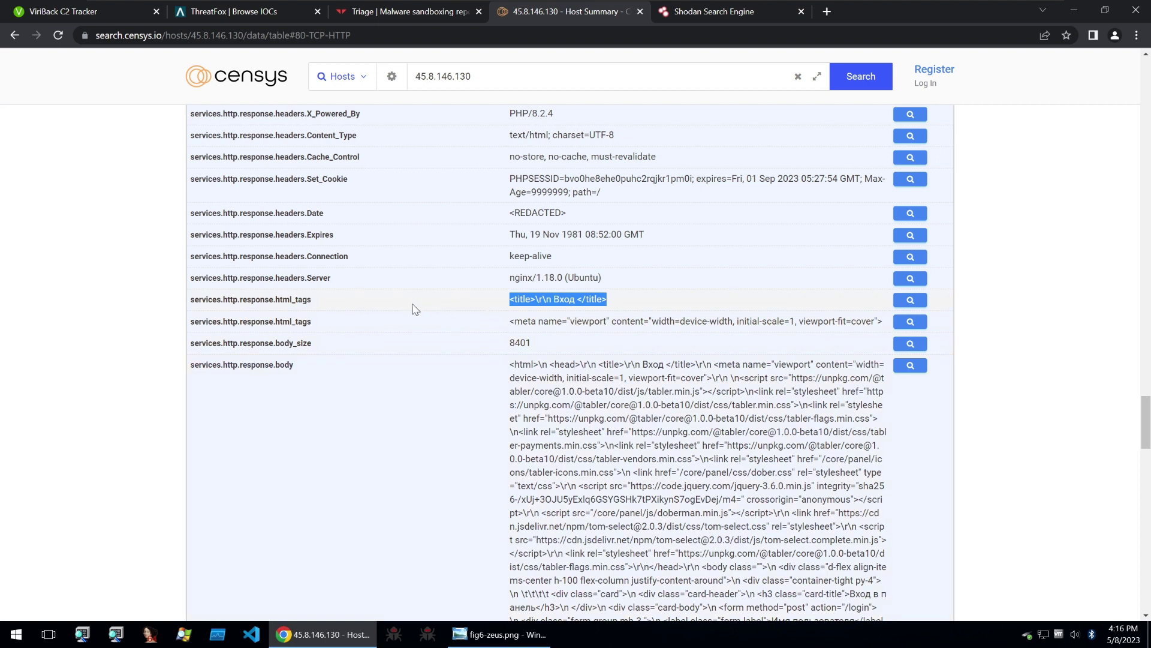
{"action": "scroll", "coordinate": [427, 296], "scroll_direction": "down", "scroll_amount": 3}
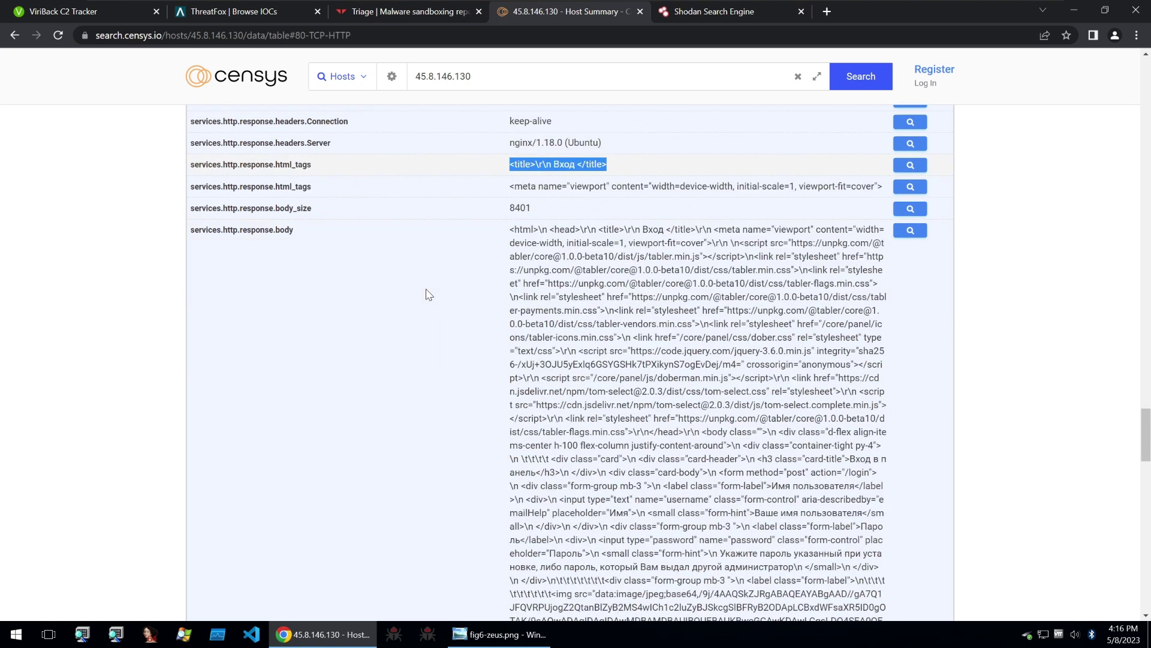
{"action": "double_click", "coordinate": [562, 166]}
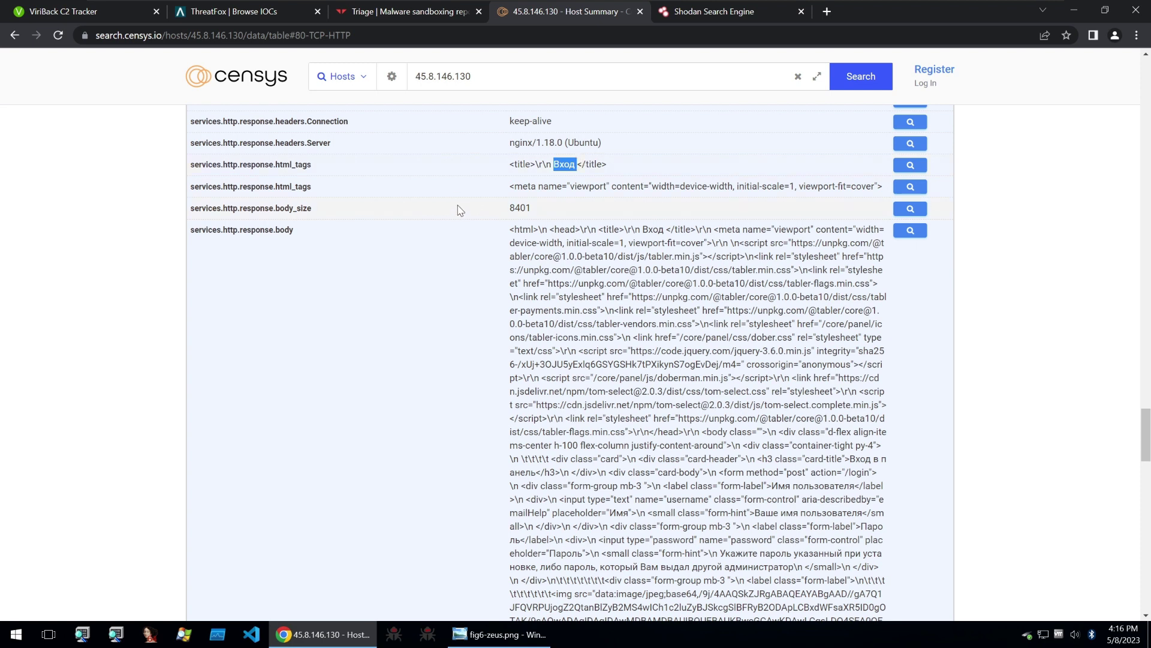
{"action": "double_click", "coordinate": [523, 208]}
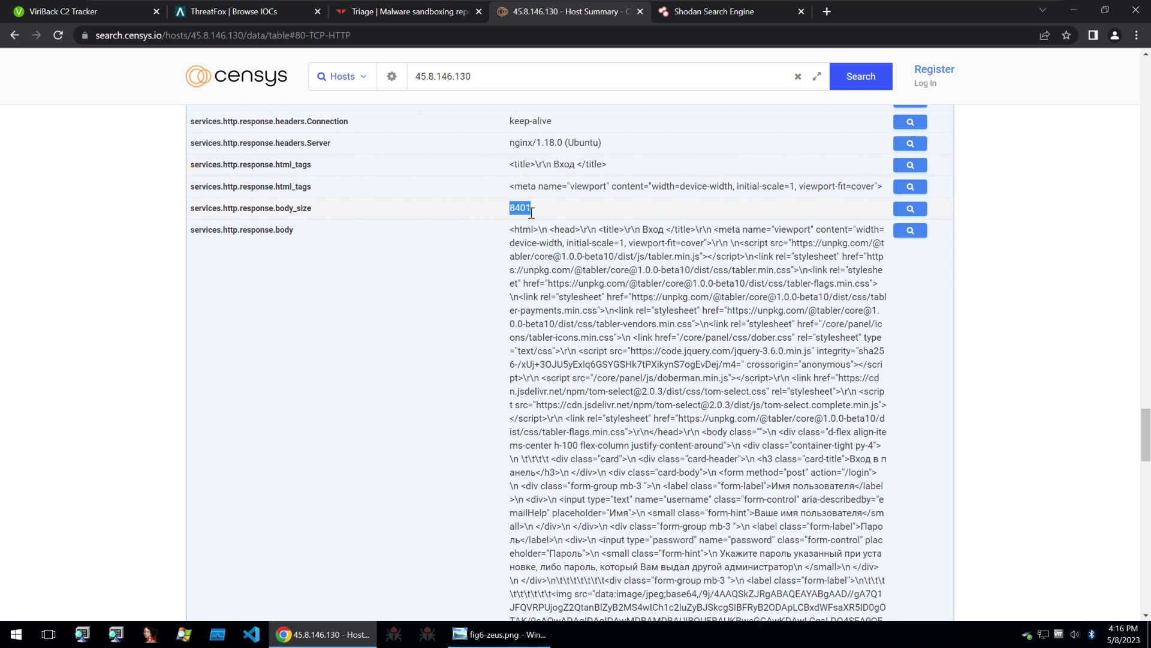
Step: Search Censys hosts with body_size 8401, note the 563 results, then return to ViriBack
{"action": "middle_click", "coordinate": [907, 209]}
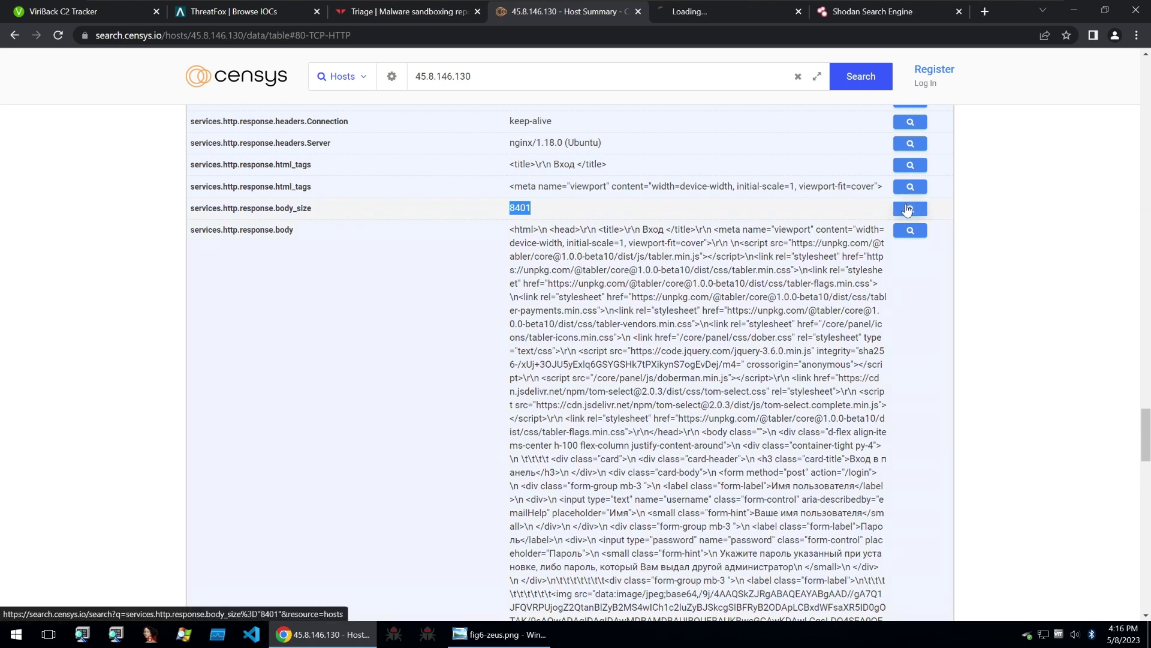
{"action": "left_click", "coordinate": [698, 13]}
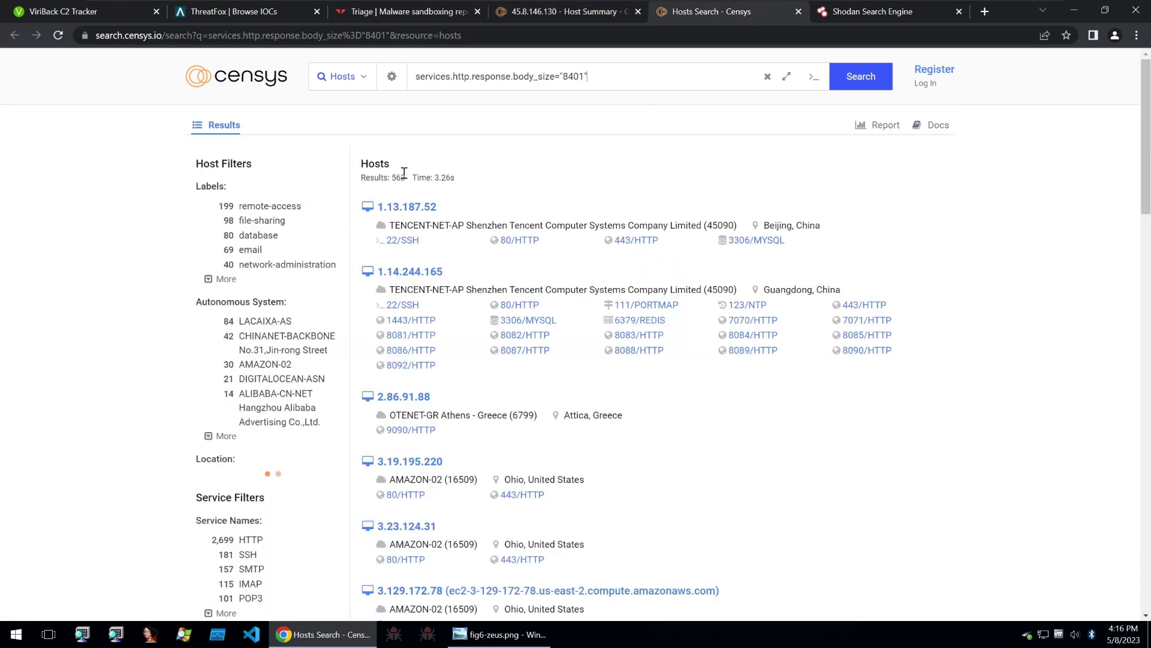
{"action": "double_click", "coordinate": [399, 177]}
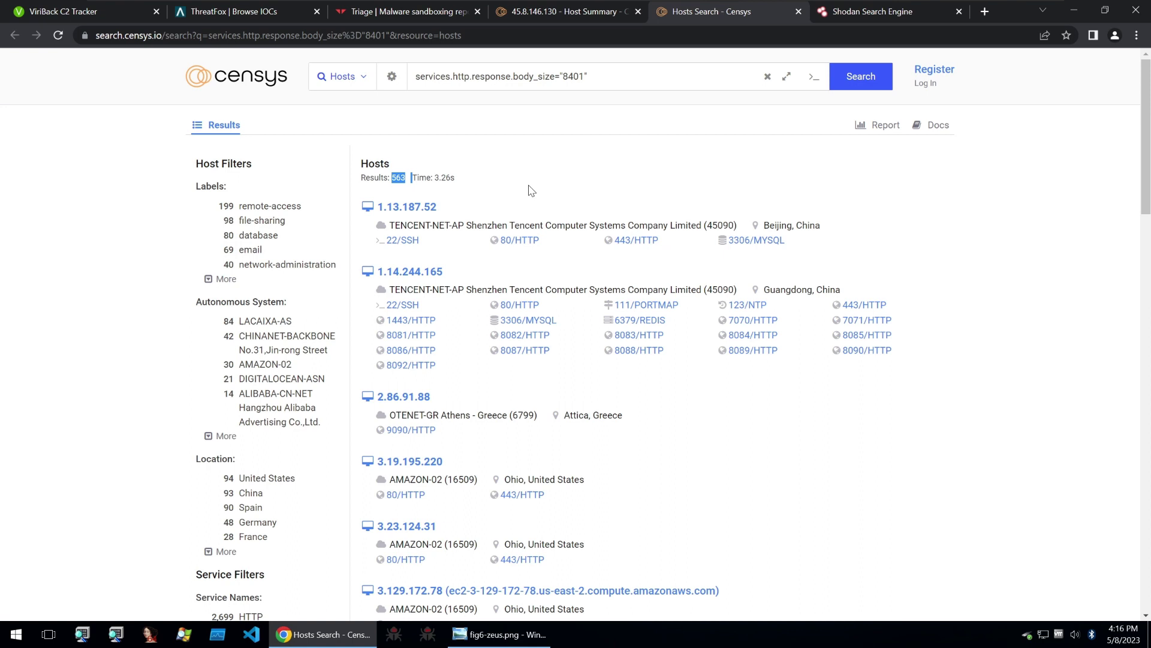
{"action": "left_click", "coordinate": [505, 193]}
{"action": "left_click", "coordinate": [121, 17]}
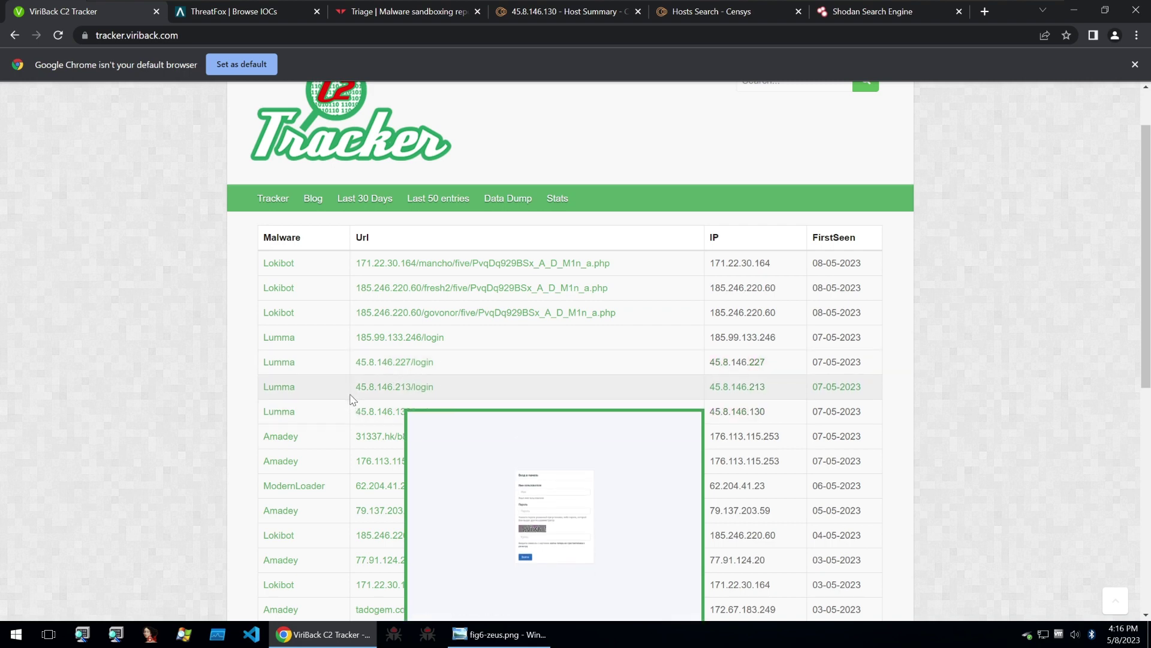
Step: Copy the Lumma IP 45.8.146.213 and load search.censys.io in a new tab
{"action": "left_click_drag", "start_coordinate": [355, 387], "coordinate": [411, 387]}
{"action": "key", "text": "ctrl+c"}
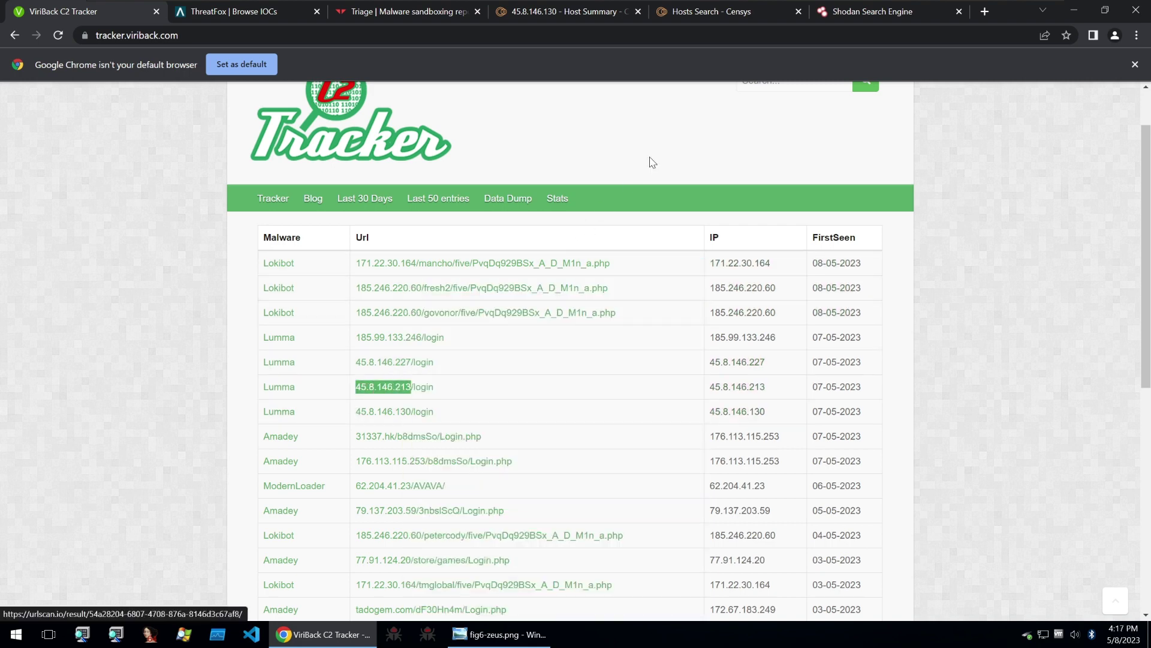
{"action": "left_click", "coordinate": [696, 12]}
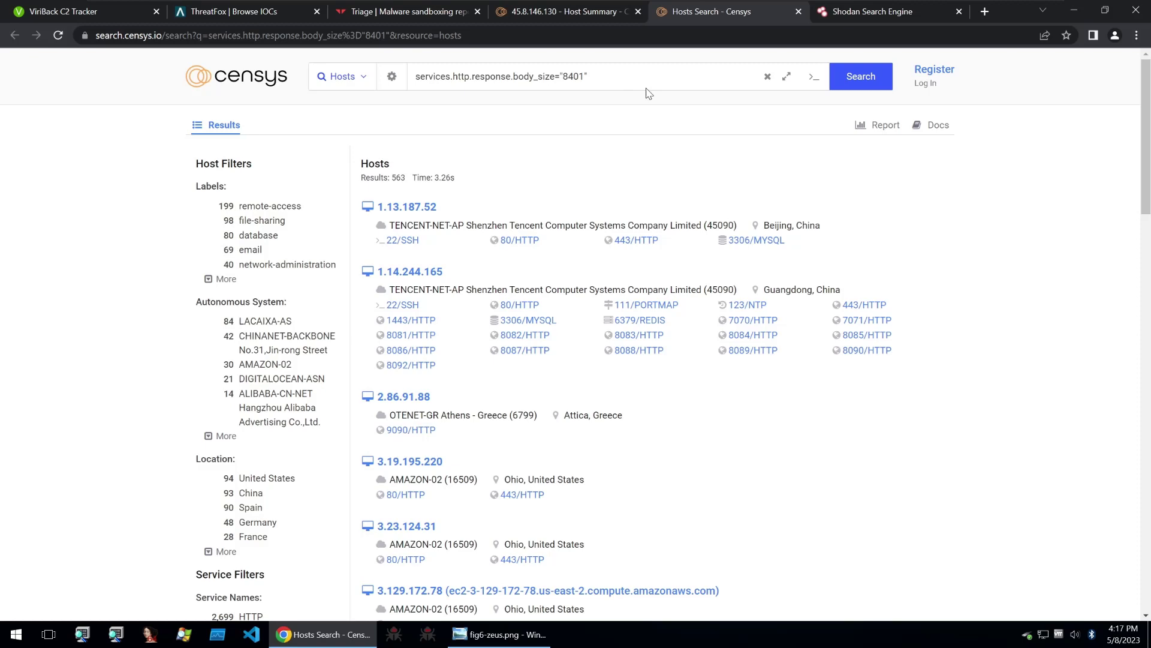
{"action": "key", "text": "ctrl+t"}
{"action": "type", "text": "sea"}
{"action": "key", "text": "Return"}
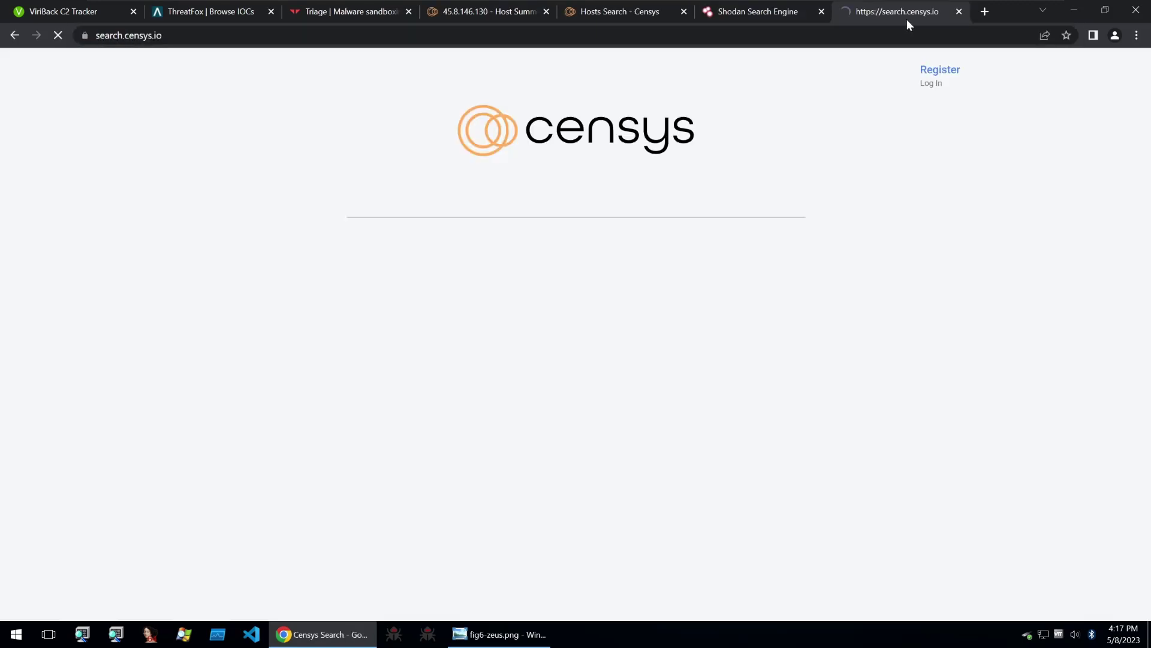
Step: Search Censys for 45.8.146.213 and dock its host window on the right half of the screen
{"action": "left_click_drag", "start_coordinate": [906, 20], "coordinate": [651, 15]}
{"action": "key", "text": "ctrl+v"}
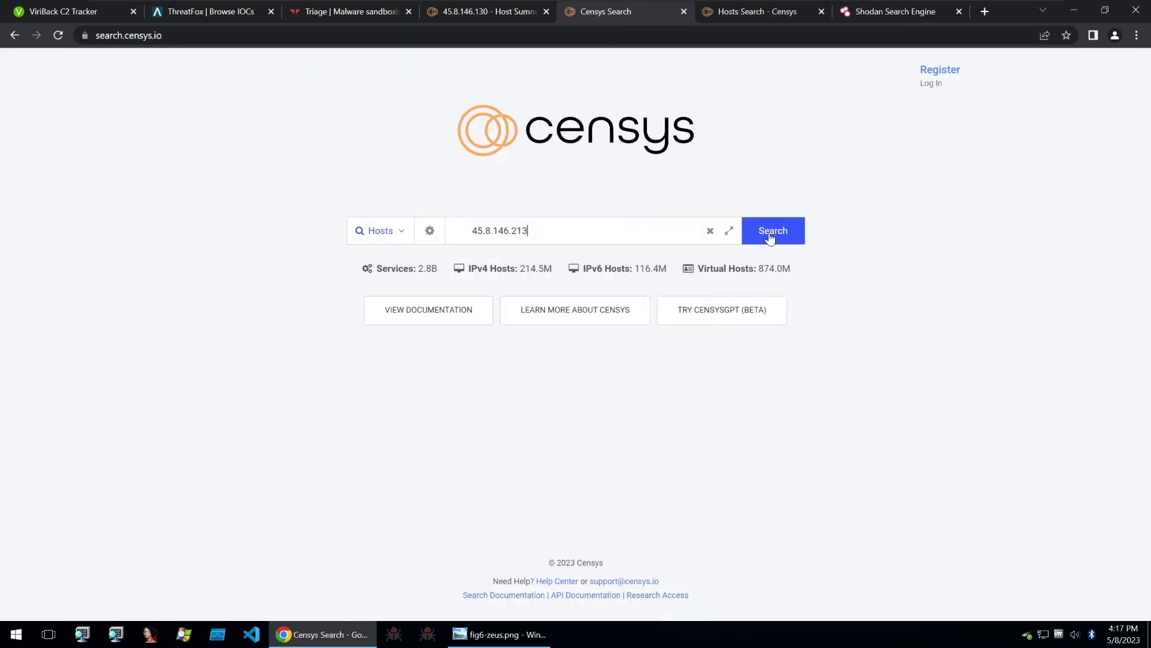
{"action": "left_click", "coordinate": [771, 238]}
{"action": "left_click_drag", "start_coordinate": [607, 9], "coordinate": [683, 34]}
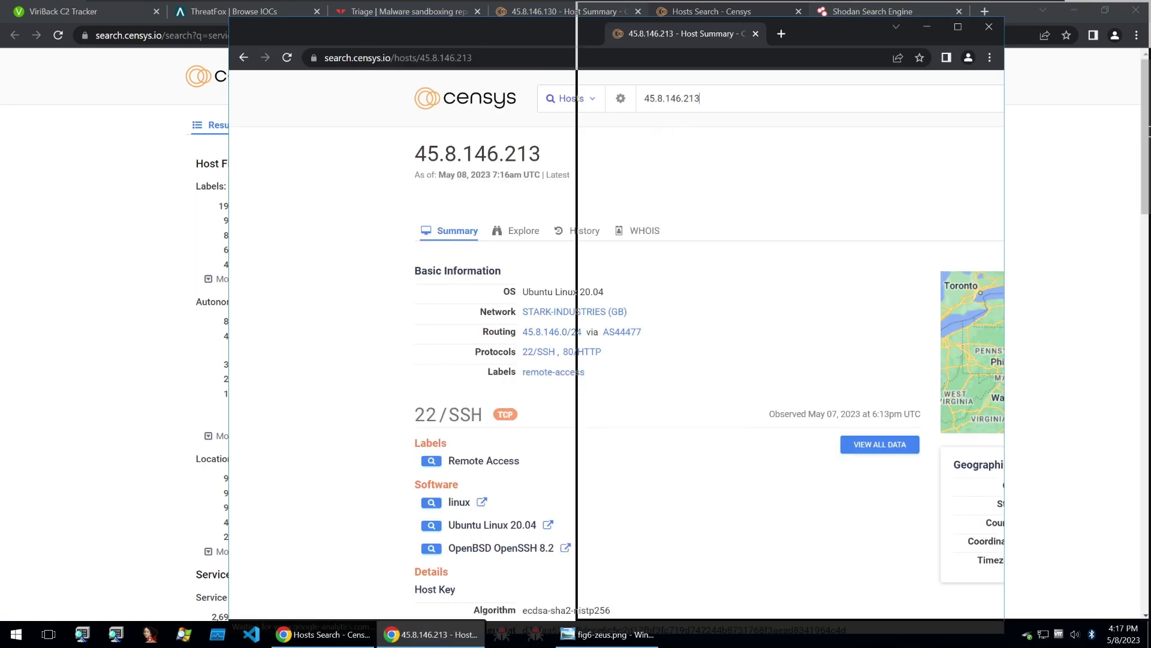
{"action": "key", "text": "super+Right"}
{"action": "left_click", "coordinate": [370, 171]}
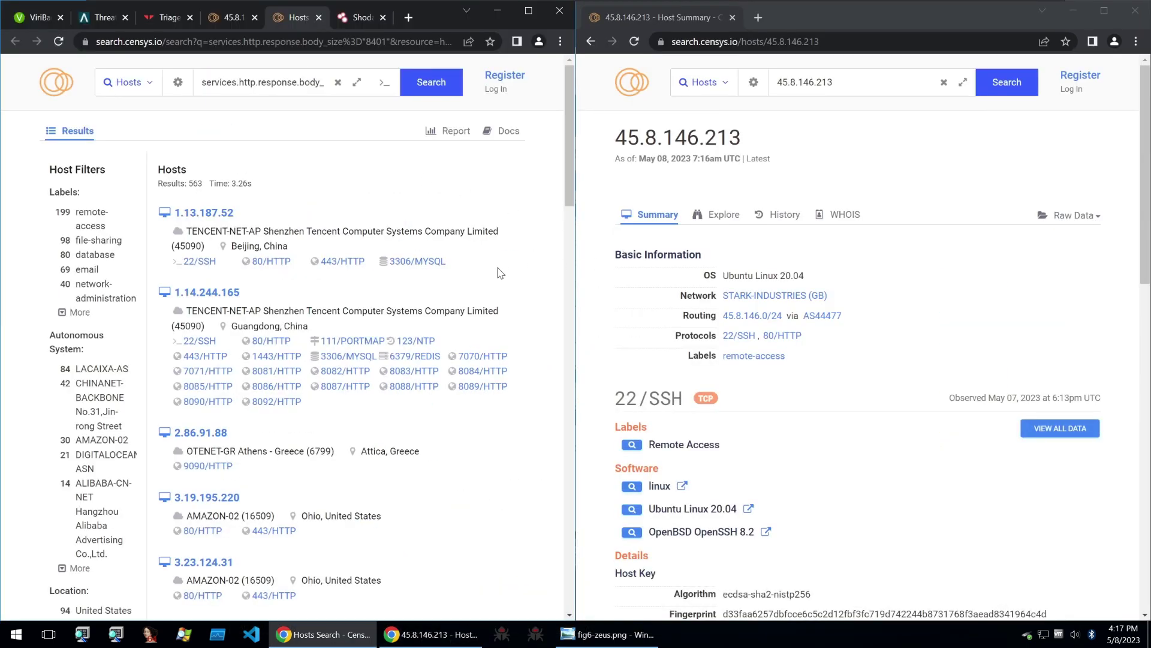
{"action": "scroll", "coordinate": [479, 259], "scroll_direction": "down", "scroll_amount": 5}
{"action": "scroll", "coordinate": [458, 250], "scroll_direction": "up", "scroll_amount": 5}
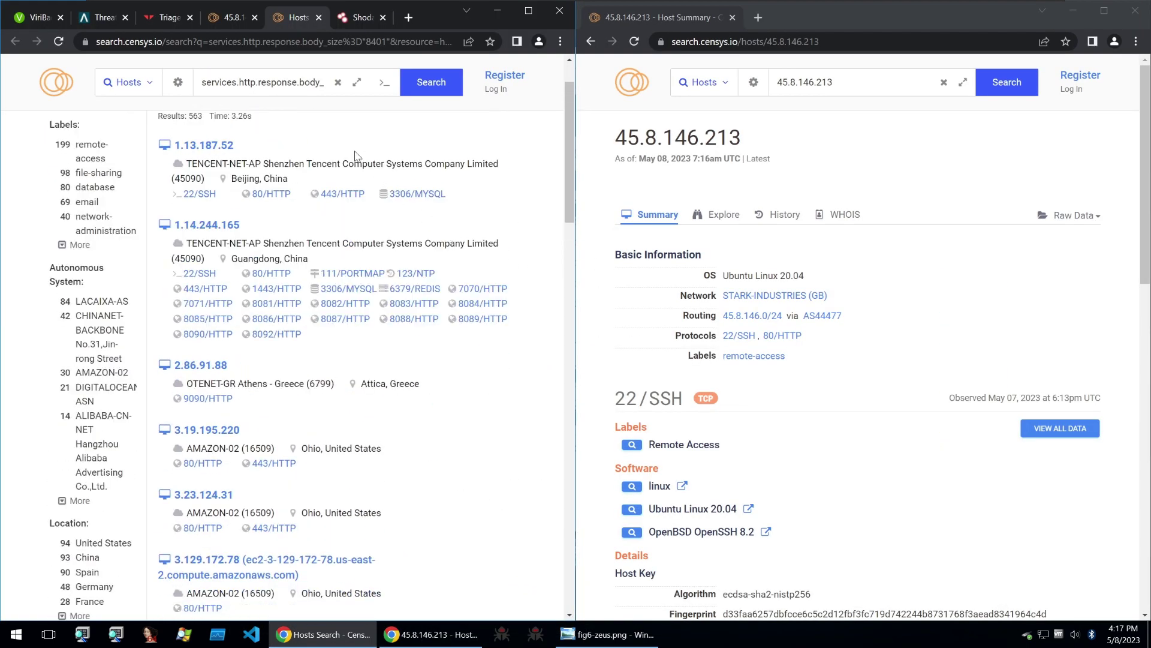
{"action": "left_click", "coordinate": [231, 17]}
{"action": "scroll", "coordinate": [300, 198], "scroll_direction": "down", "scroll_amount": 7}
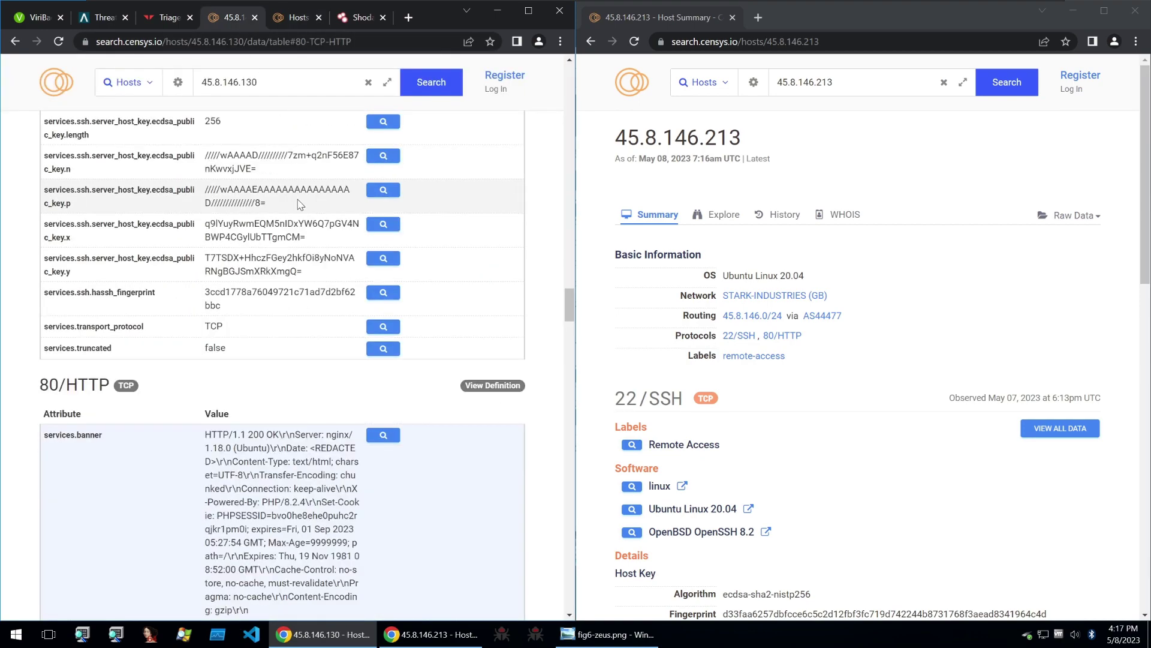
{"action": "scroll", "coordinate": [695, 250], "scroll_direction": "down", "scroll_amount": 14}
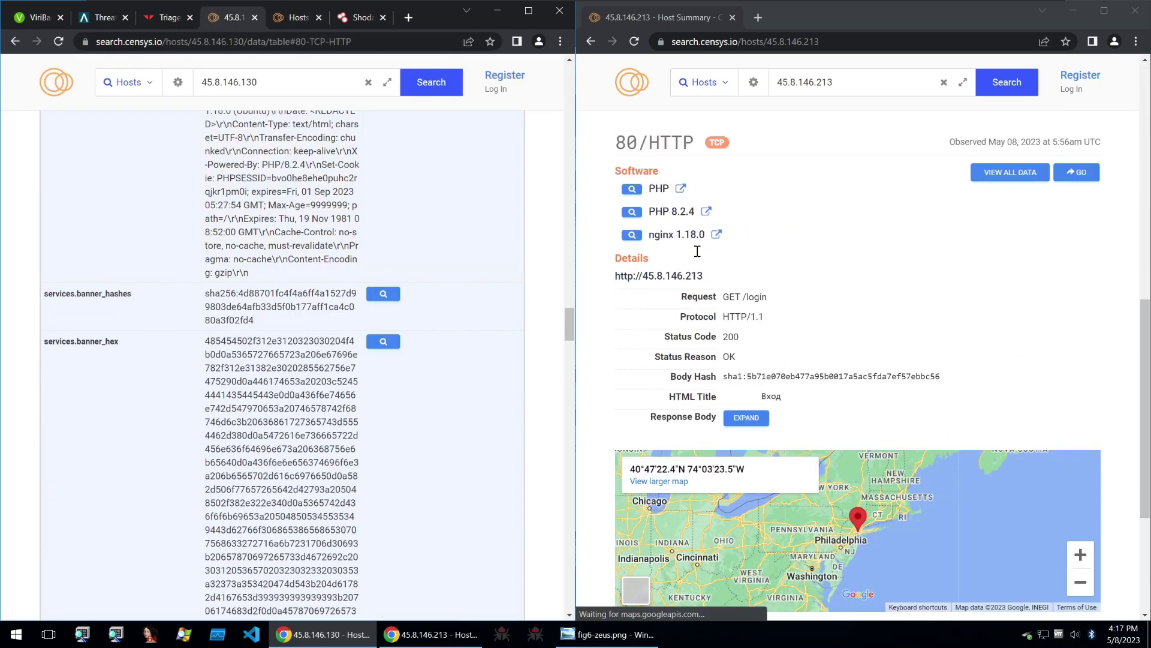
{"action": "scroll", "coordinate": [688, 251], "scroll_direction": "up", "scroll_amount": 4}
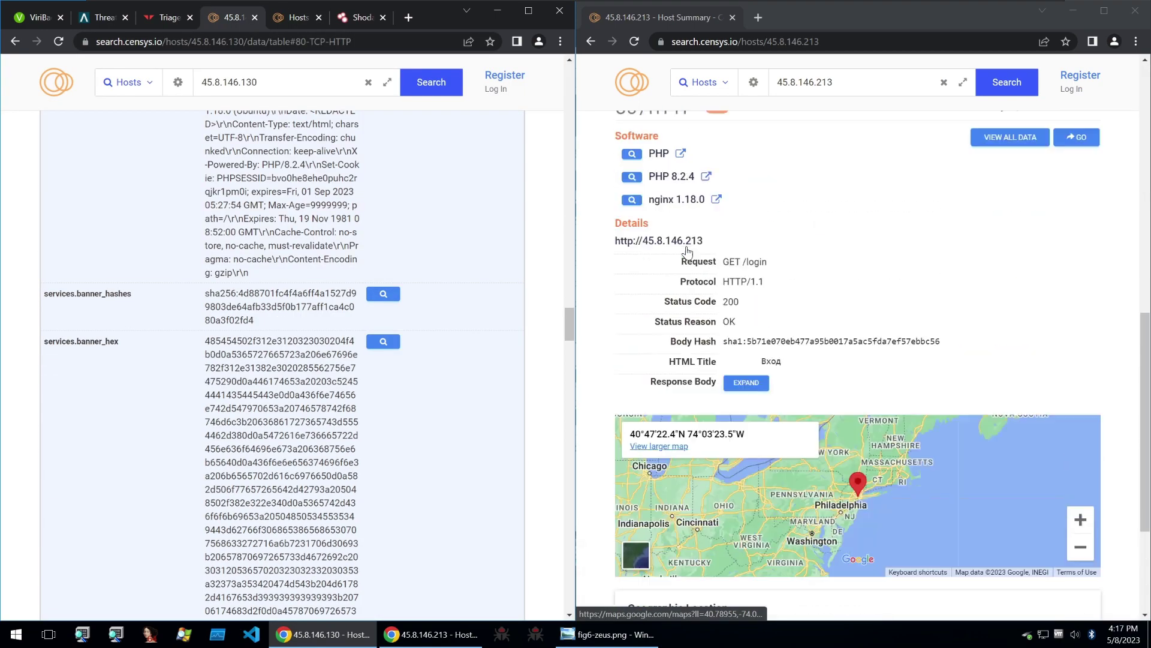
{"action": "left_click", "coordinate": [1010, 137]}
{"action": "scroll", "coordinate": [960, 206], "scroll_direction": "down", "scroll_amount": 10}
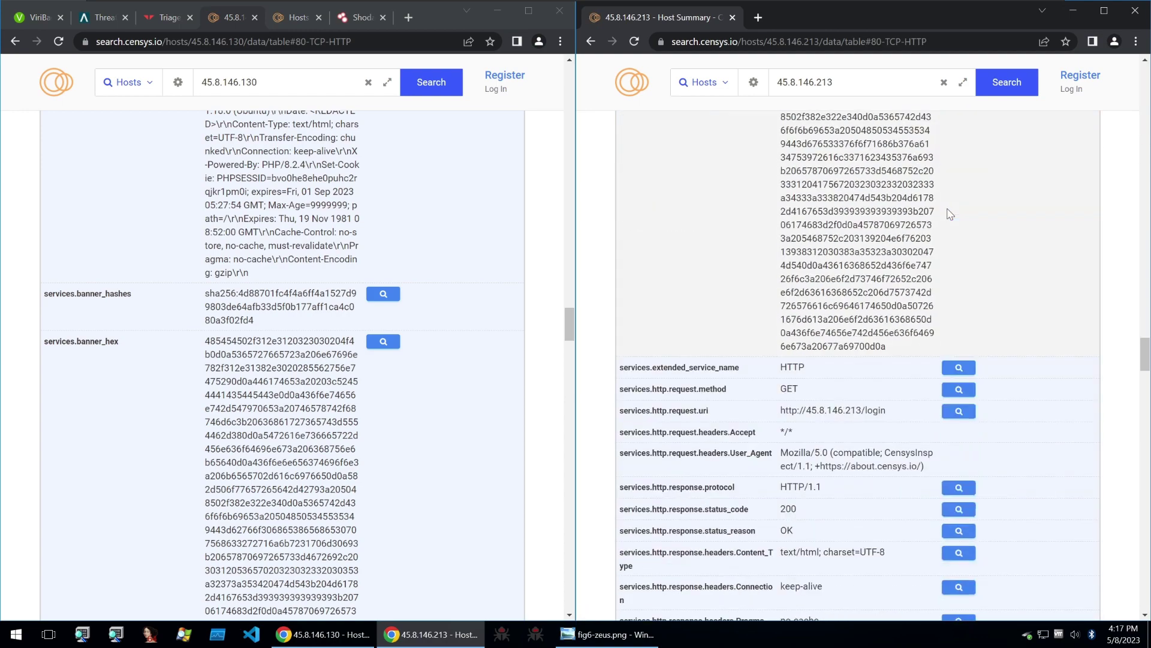
{"action": "scroll", "coordinate": [798, 253], "scroll_direction": "down", "scroll_amount": 3}
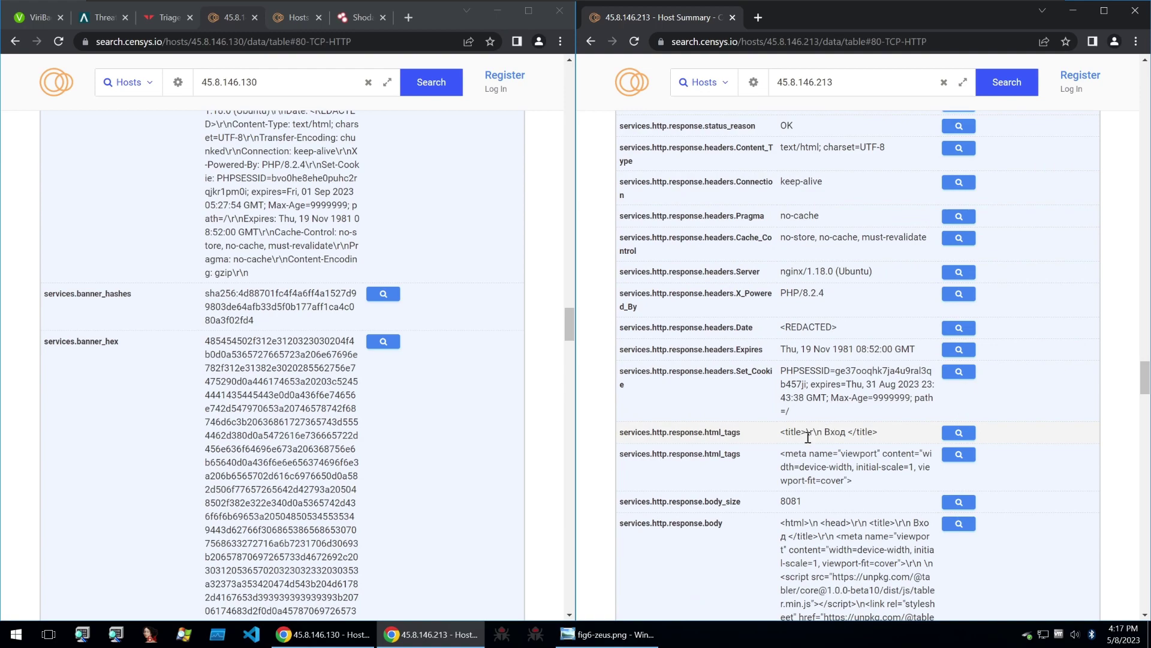
{"action": "scroll", "coordinate": [808, 437], "scroll_direction": "down", "scroll_amount": 1}
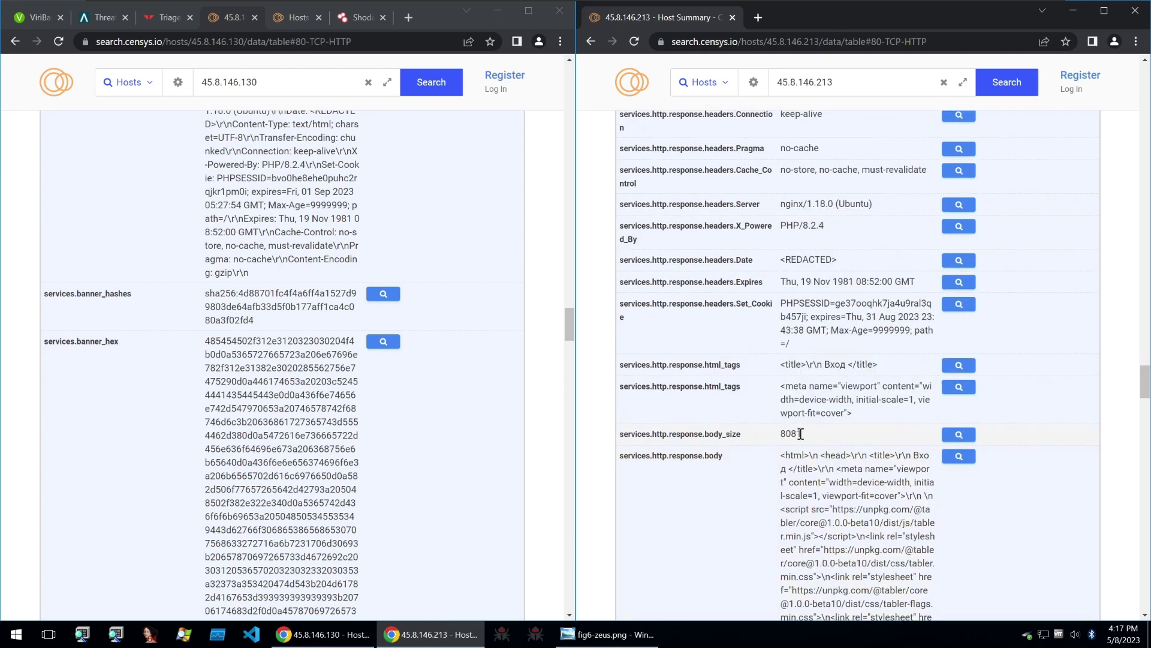
{"action": "scroll", "coordinate": [392, 347], "scroll_direction": "up", "scroll_amount": 6}
{"action": "scroll", "coordinate": [391, 273], "scroll_direction": "down", "scroll_amount": 12}
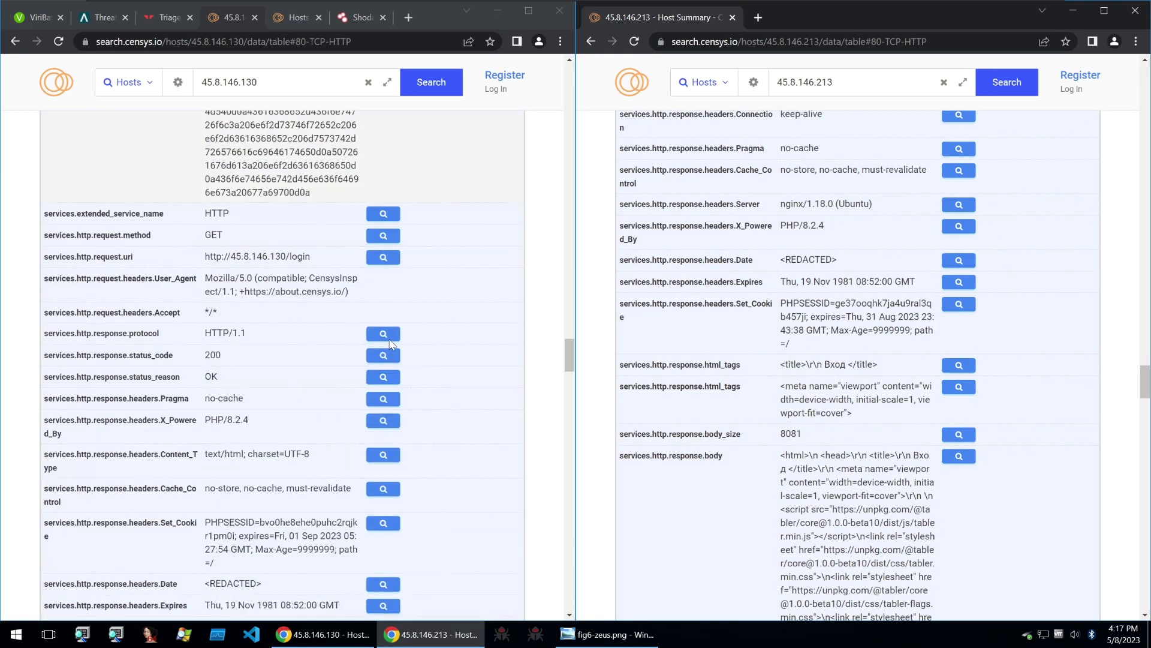
{"action": "scroll", "coordinate": [390, 343], "scroll_direction": "down", "scroll_amount": 6}
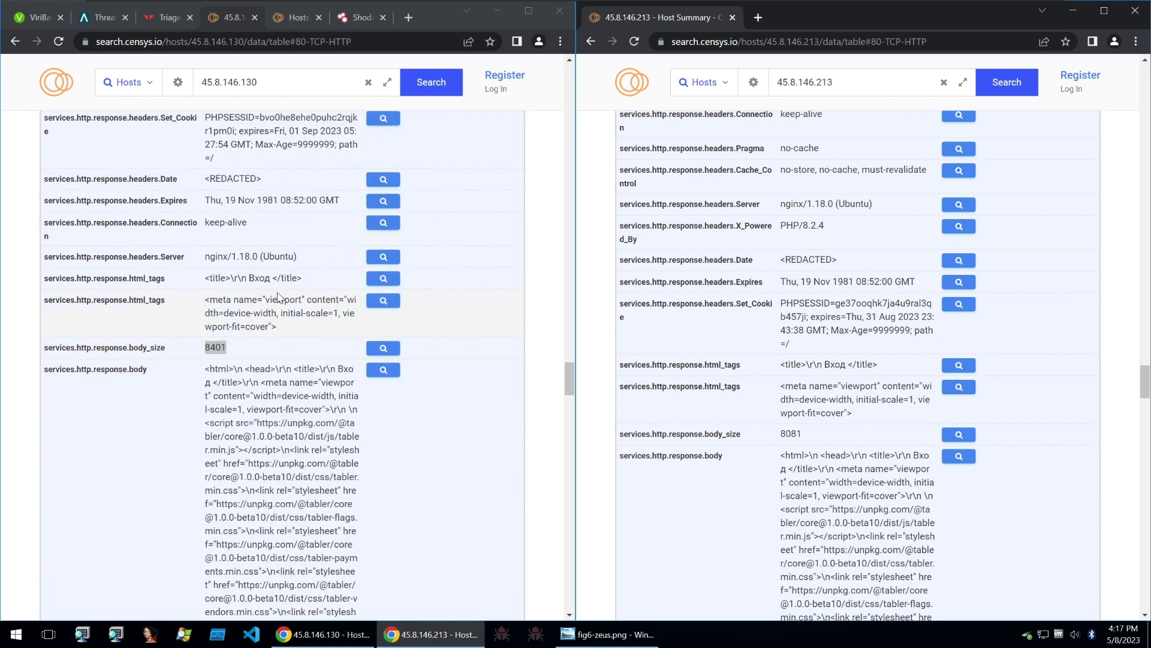
{"action": "left_click", "coordinate": [263, 272]}
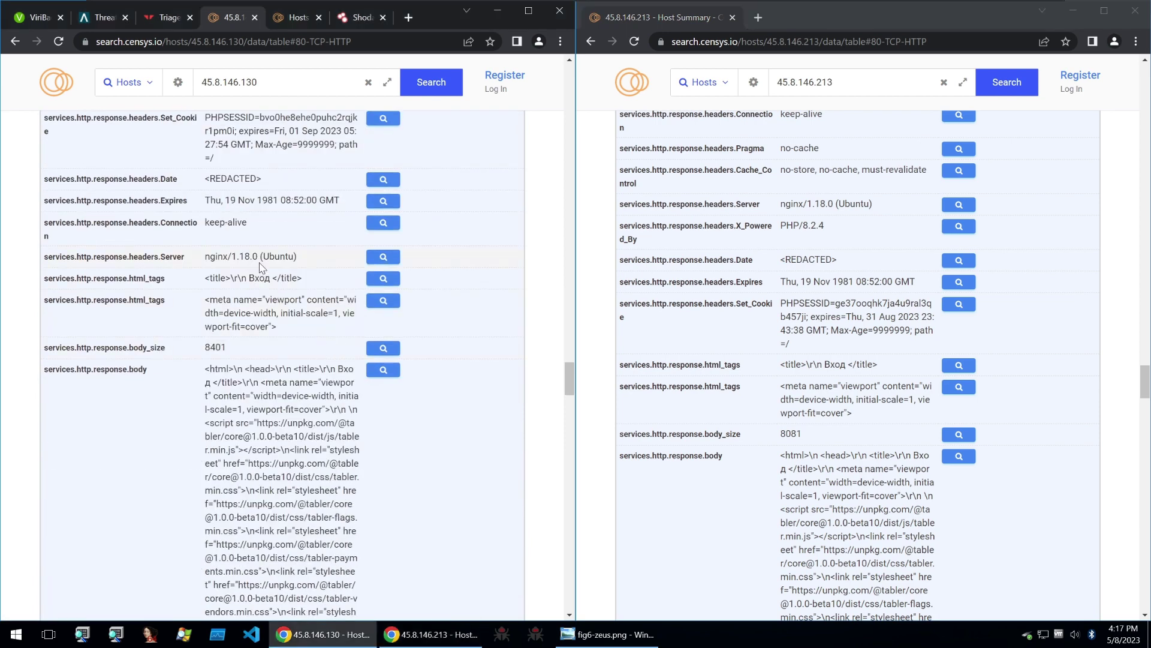
{"action": "double_click", "coordinate": [219, 351]}
{"action": "scroll", "coordinate": [221, 344], "scroll_direction": "up", "scroll_amount": 2}
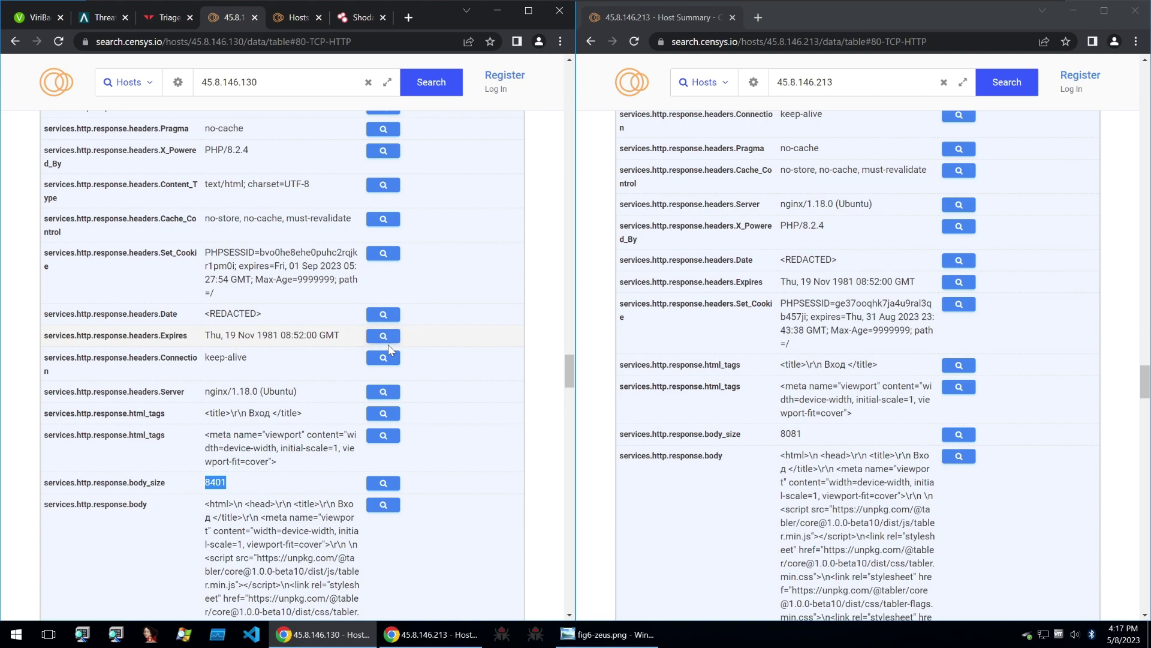
{"action": "scroll", "coordinate": [392, 354], "scroll_direction": "down", "scroll_amount": 10}
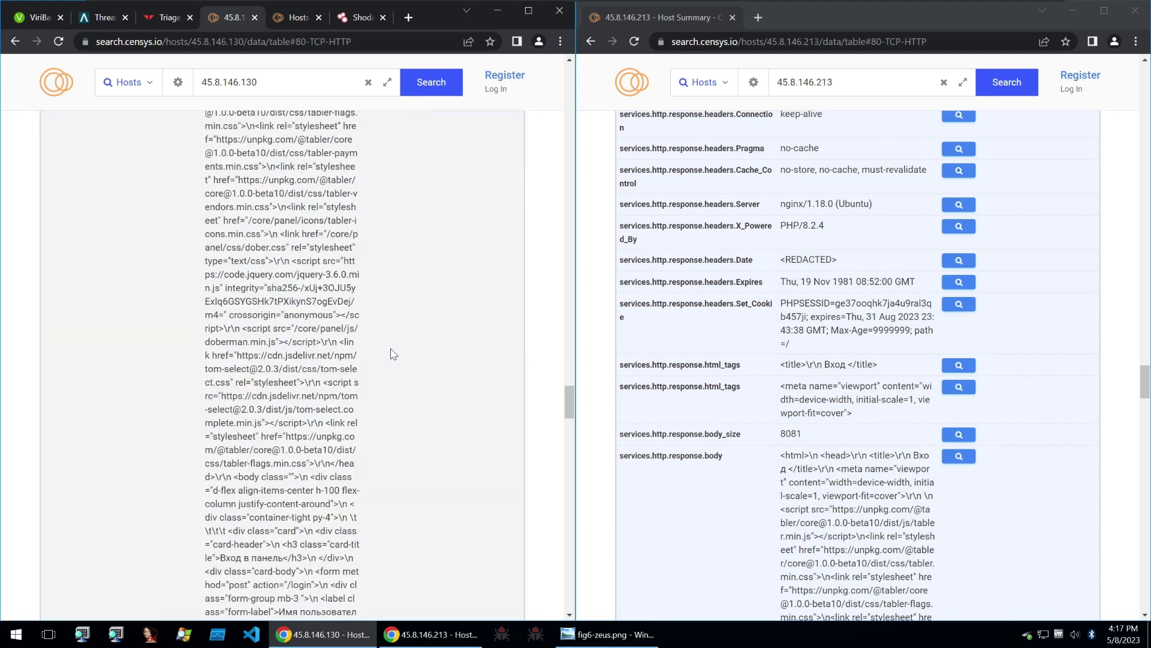
{"action": "scroll", "coordinate": [743, 353], "scroll_direction": "down", "scroll_amount": 9}
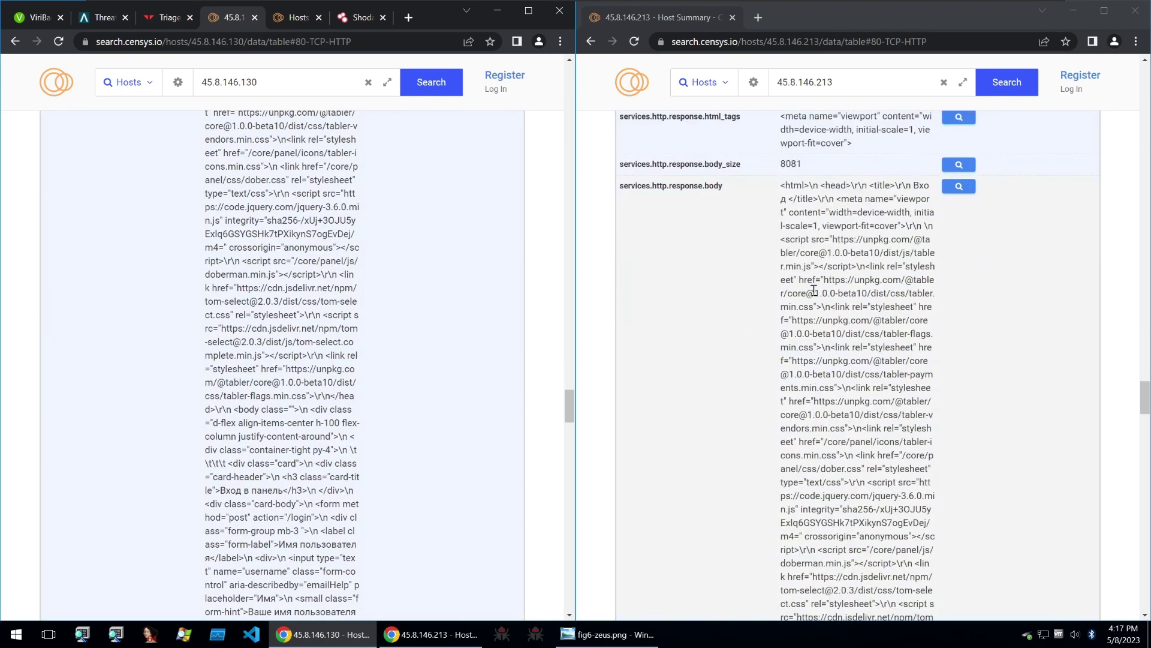
{"action": "scroll", "coordinate": [816, 292], "scroll_direction": "down", "scroll_amount": 8}
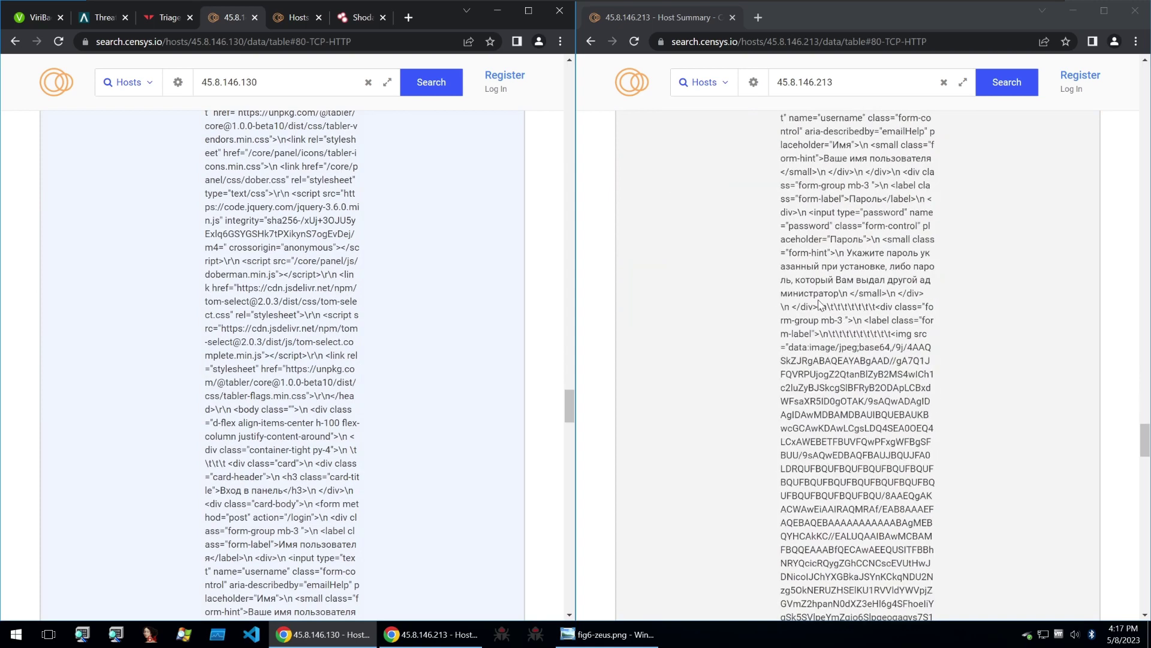
{"action": "scroll", "coordinate": [813, 304], "scroll_direction": "down", "scroll_amount": 3}
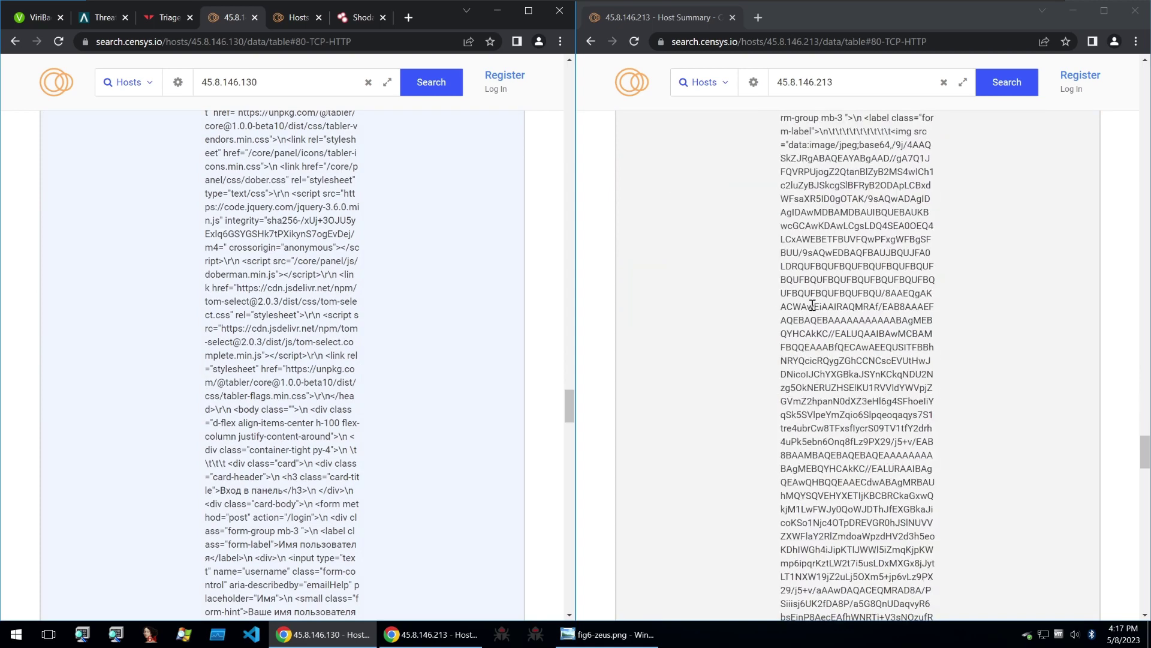
{"action": "scroll", "coordinate": [811, 307], "scroll_direction": "down", "scroll_amount": 1}
{"action": "scroll", "coordinate": [811, 307], "scroll_direction": "down", "scroll_amount": 8}
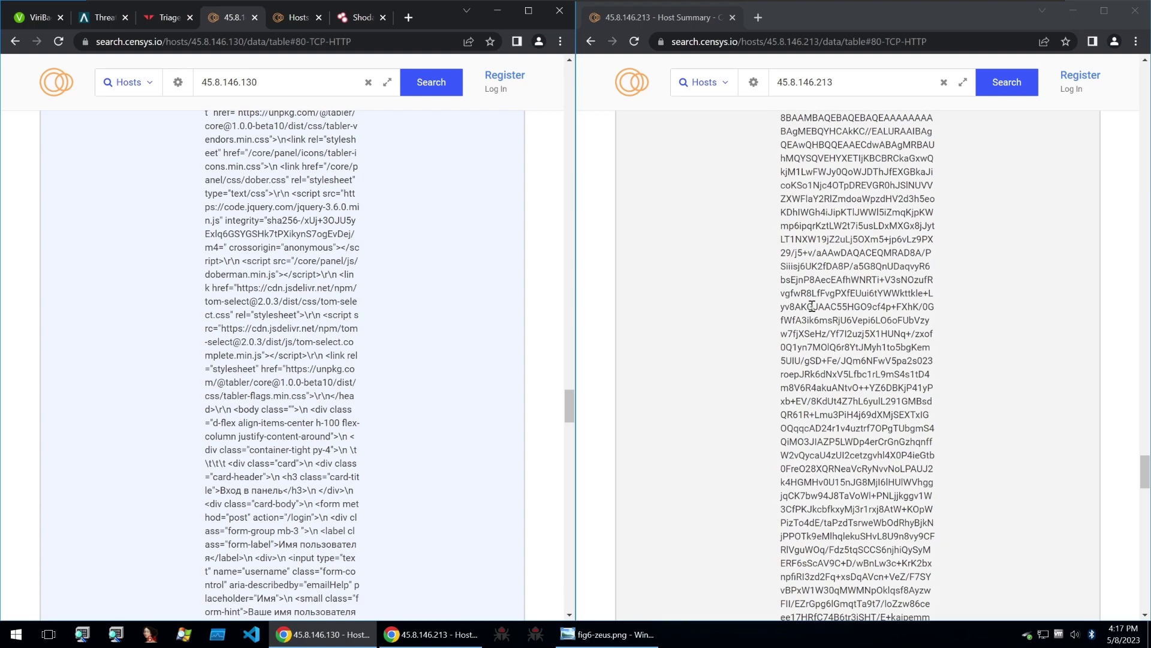
{"action": "scroll", "coordinate": [812, 304], "scroll_direction": "down", "scroll_amount": 10}
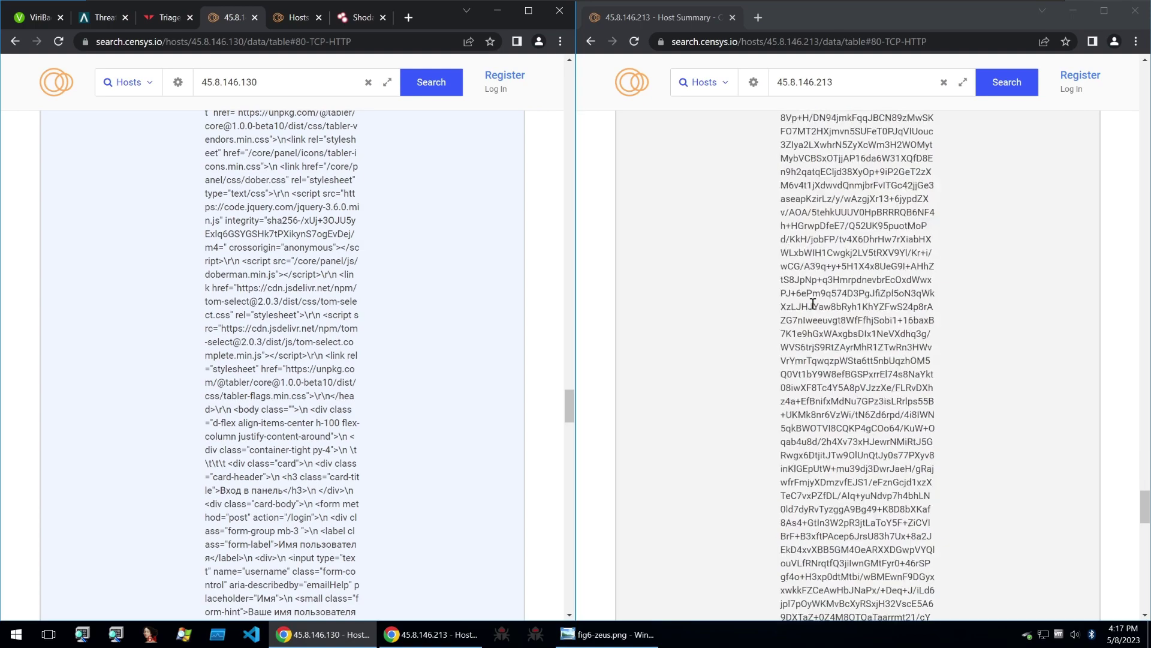
{"action": "scroll", "coordinate": [812, 303], "scroll_direction": "down", "scroll_amount": 5}
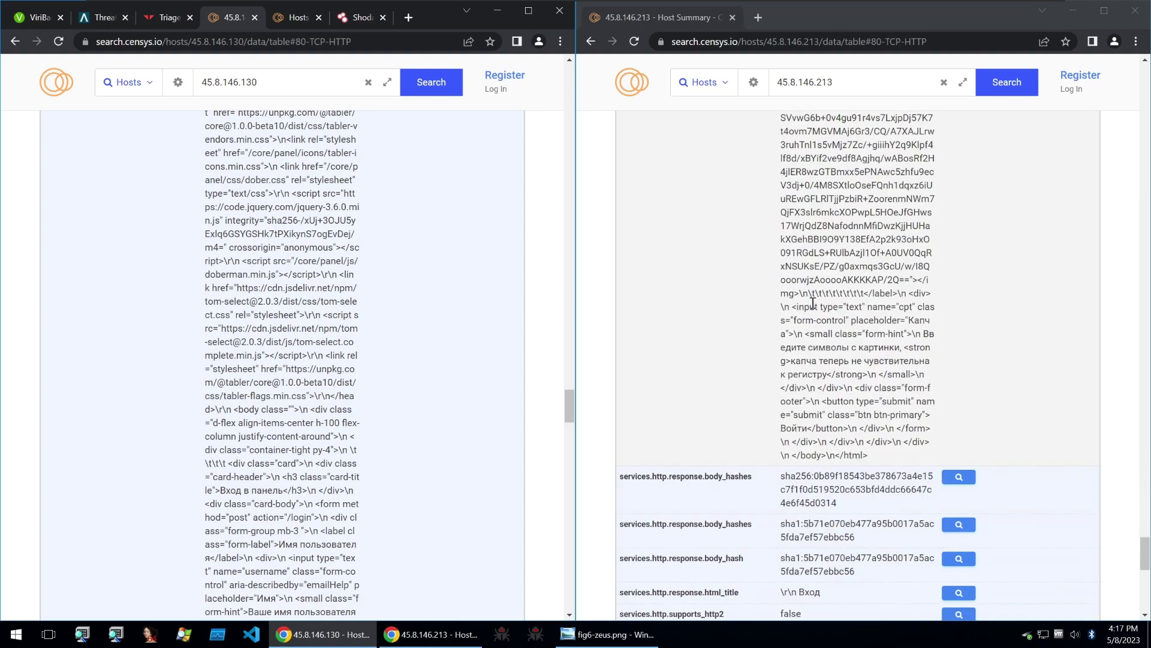
{"action": "scroll", "coordinate": [420, 313], "scroll_direction": "down", "scroll_amount": 10}
{"action": "scroll", "coordinate": [423, 314], "scroll_direction": "down", "scroll_amount": 20}
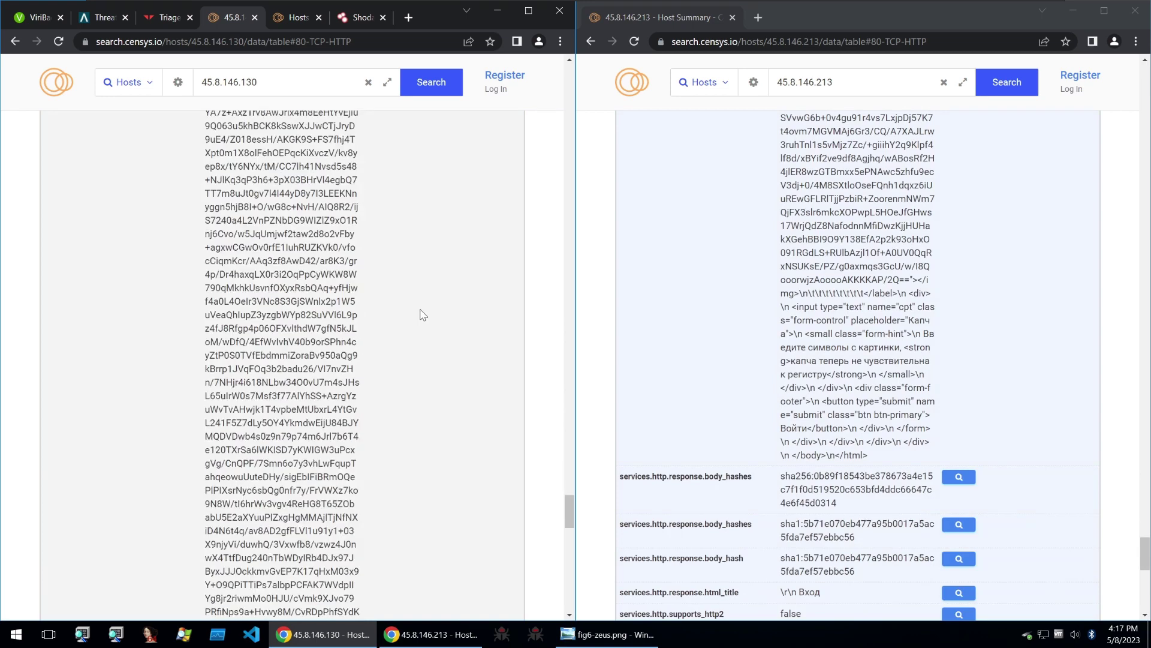
{"action": "scroll", "coordinate": [458, 327], "scroll_direction": "up", "scroll_amount": 3}
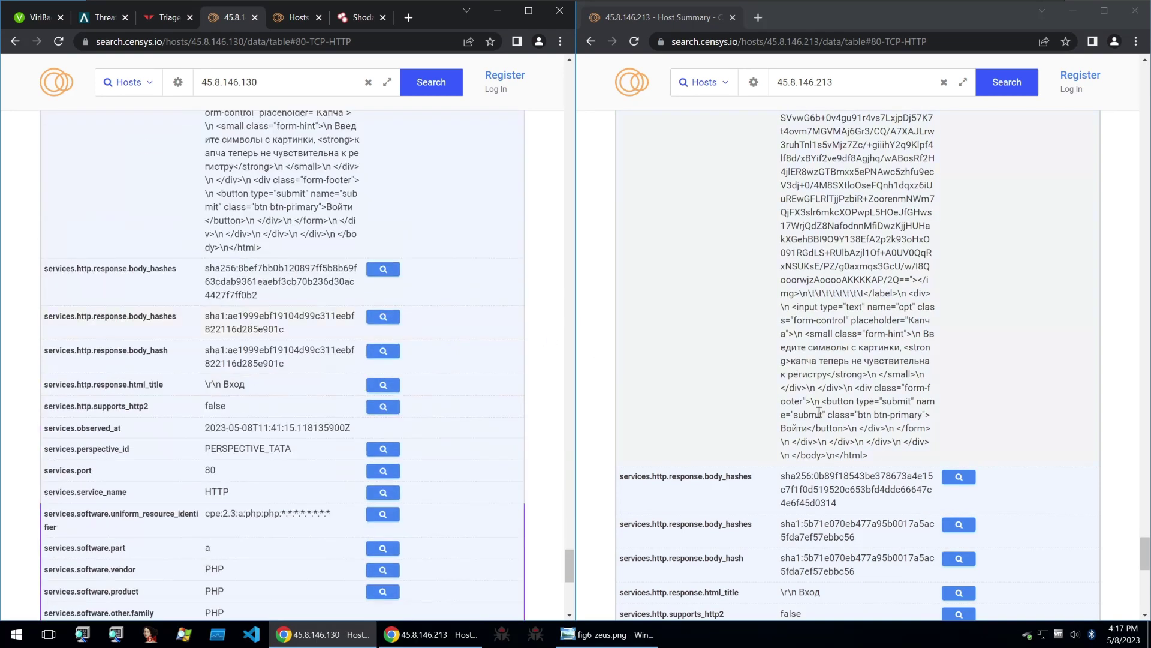
{"action": "scroll", "coordinate": [827, 420], "scroll_direction": "down", "scroll_amount": 1}
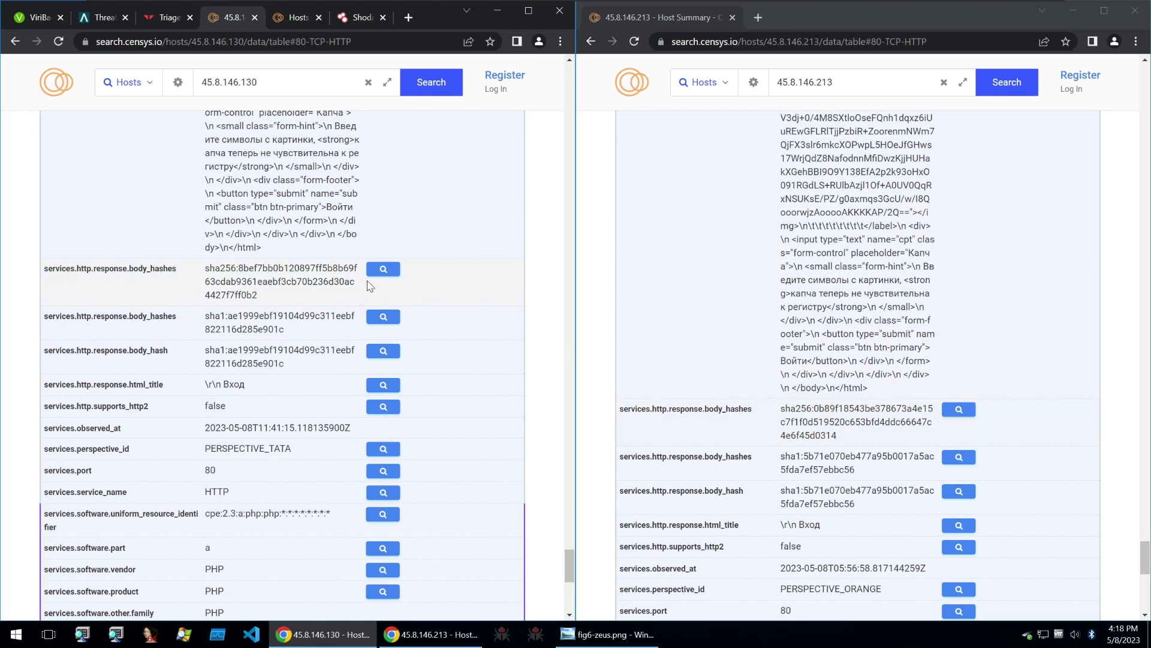
{"action": "scroll", "coordinate": [801, 451], "scroll_direction": "down", "scroll_amount": 4}
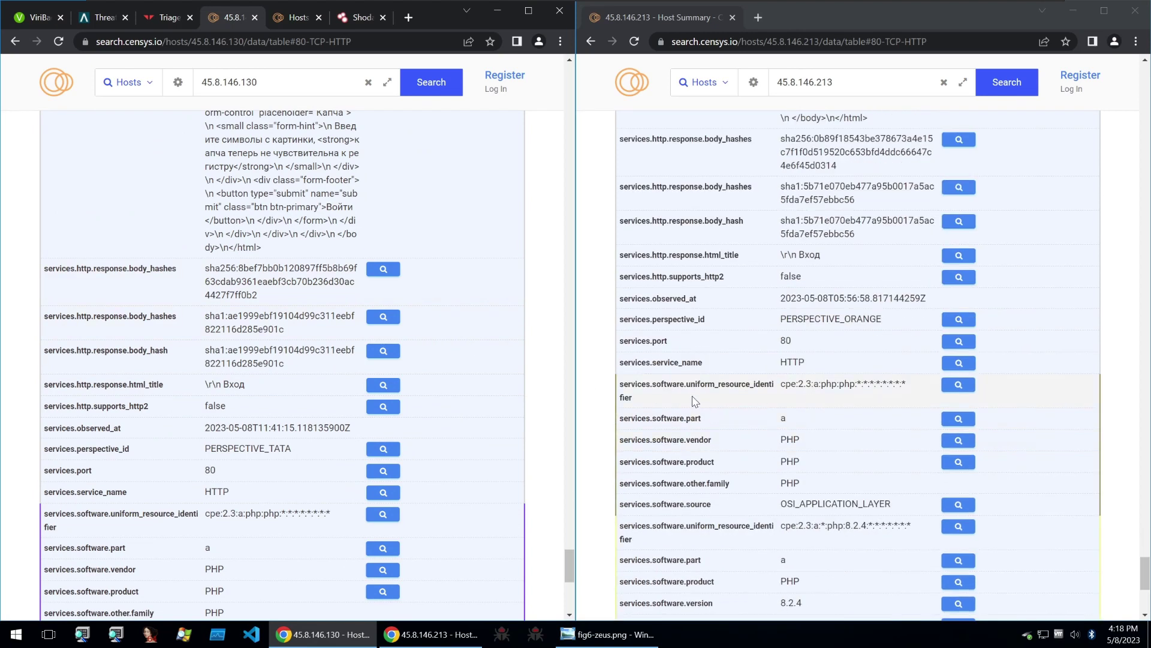
{"action": "scroll", "coordinate": [695, 400], "scroll_direction": "up", "scroll_amount": 1}
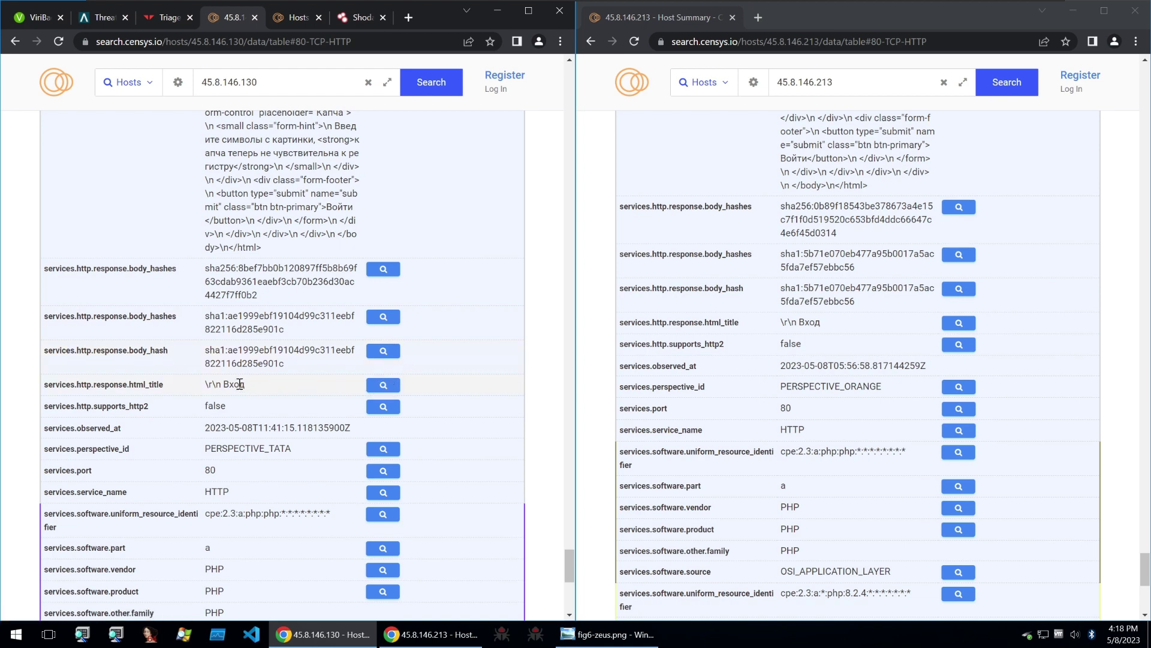
Step: Search for hosts sharing the Вход page title and note the 26 results
{"action": "left_click", "coordinate": [390, 388]}
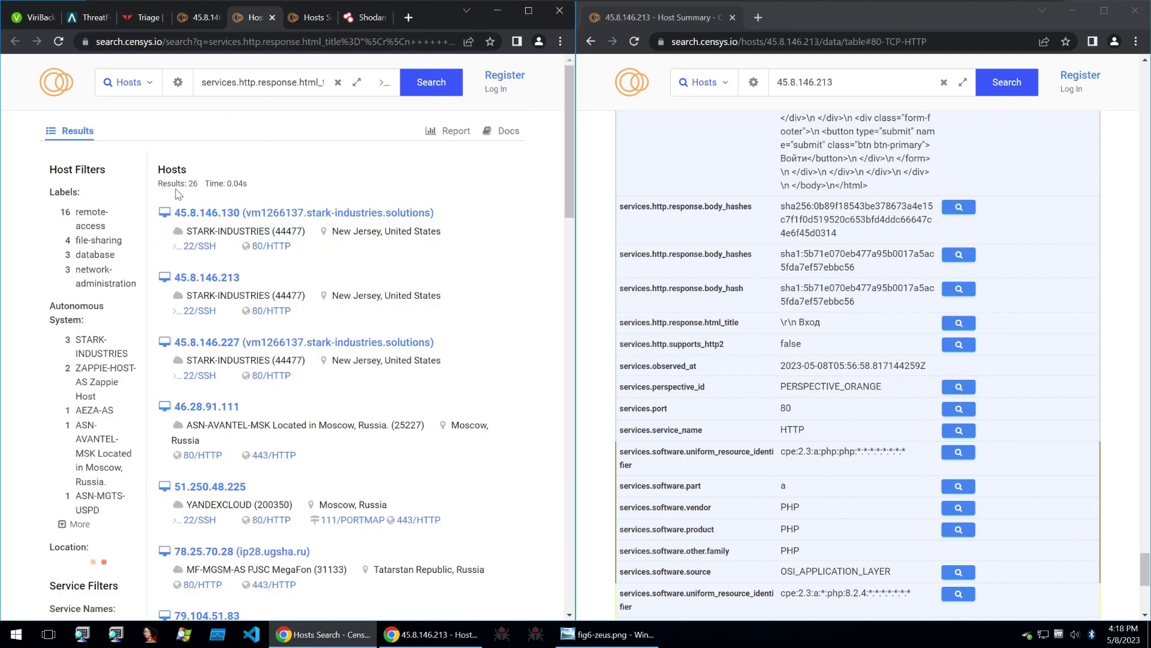
{"action": "double_click", "coordinate": [193, 183]}
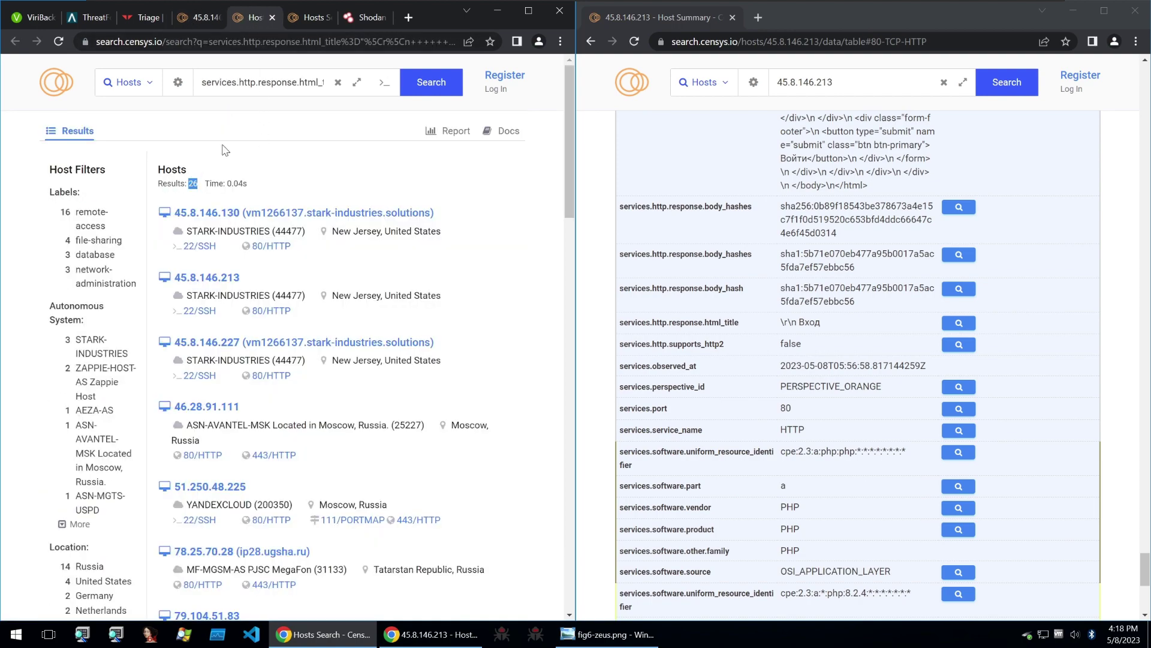
{"action": "left_click", "coordinate": [191, 16]}
{"action": "scroll", "coordinate": [367, 216], "scroll_direction": "down", "scroll_amount": 10}
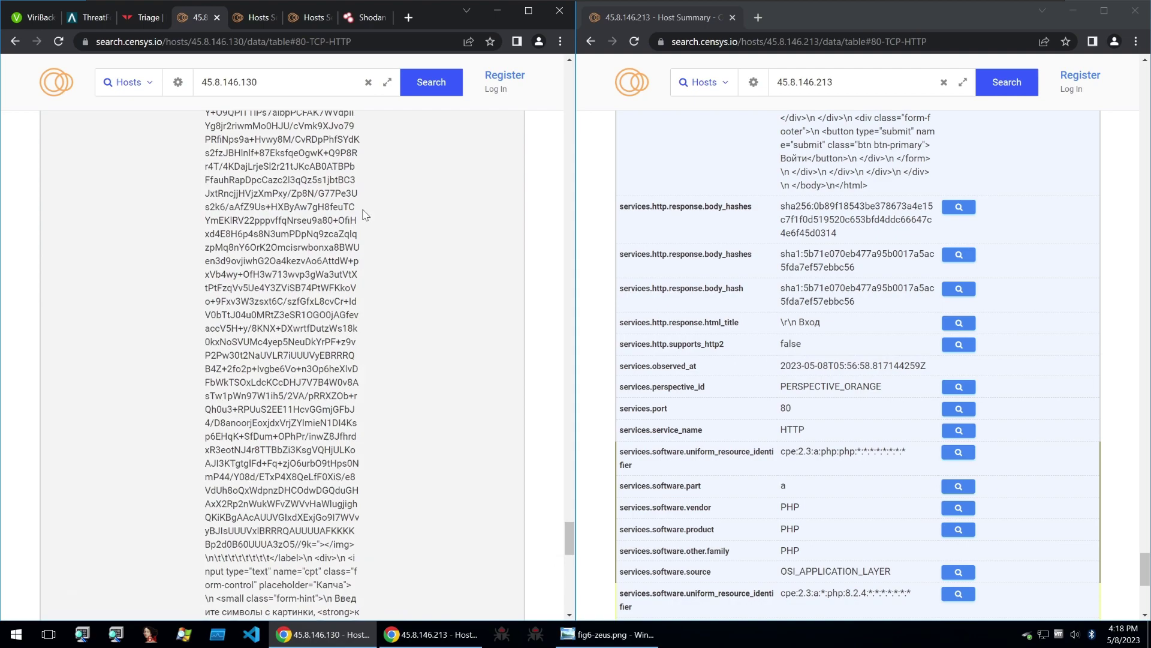
{"action": "left_click_drag", "start_coordinate": [571, 456], "coordinate": [569, 363]}
Step: Close the 45.8.146.213 window and maximize the 45.8.146.130 host details
{"action": "left_click", "coordinate": [732, 17]}
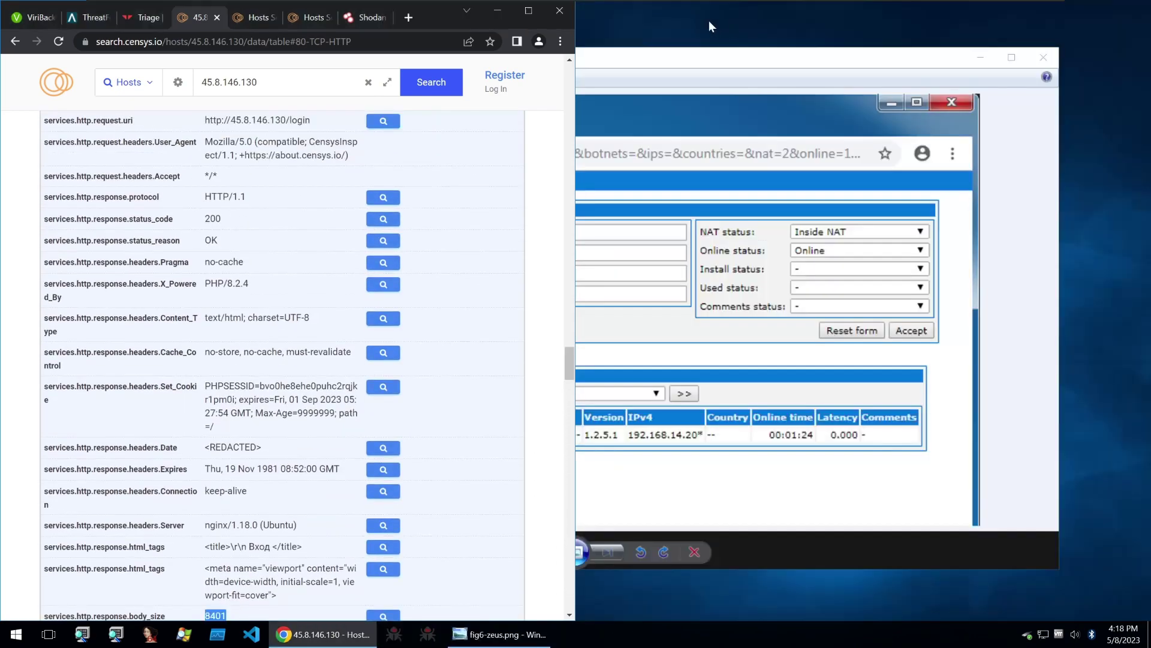
{"action": "left_click", "coordinate": [528, 13]}
{"action": "scroll", "coordinate": [470, 273], "scroll_direction": "down", "scroll_amount": 5}
{"action": "scroll", "coordinate": [570, 240], "scroll_direction": "up", "scroll_amount": 10}
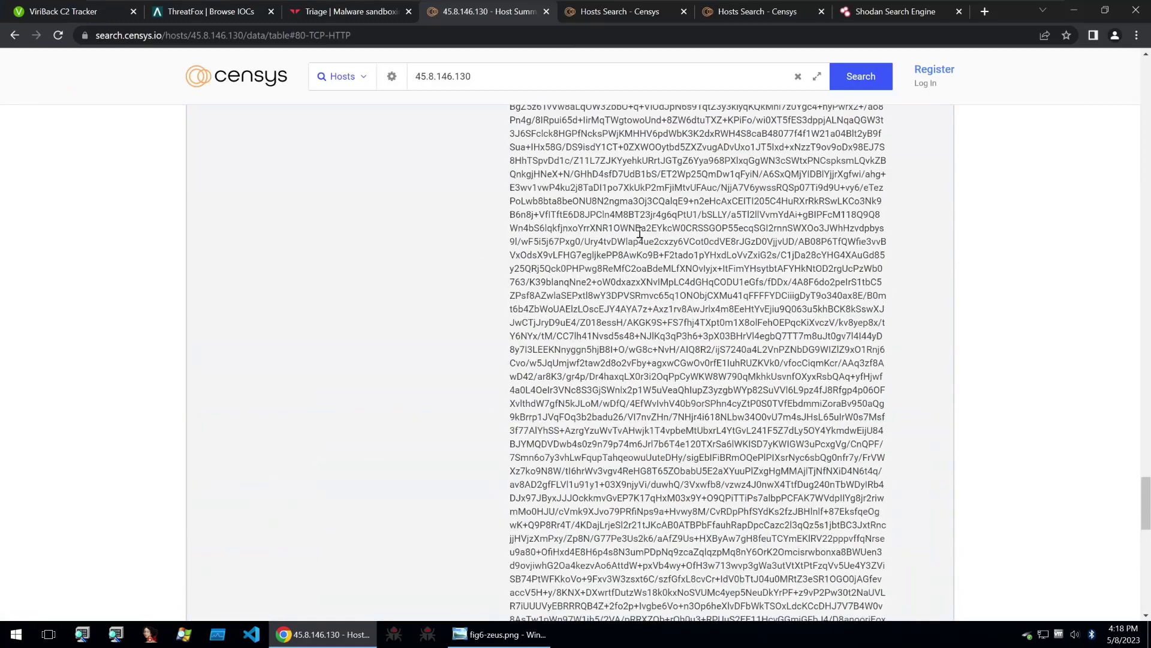
{"action": "scroll", "coordinate": [640, 232], "scroll_direction": "up", "scroll_amount": 10}
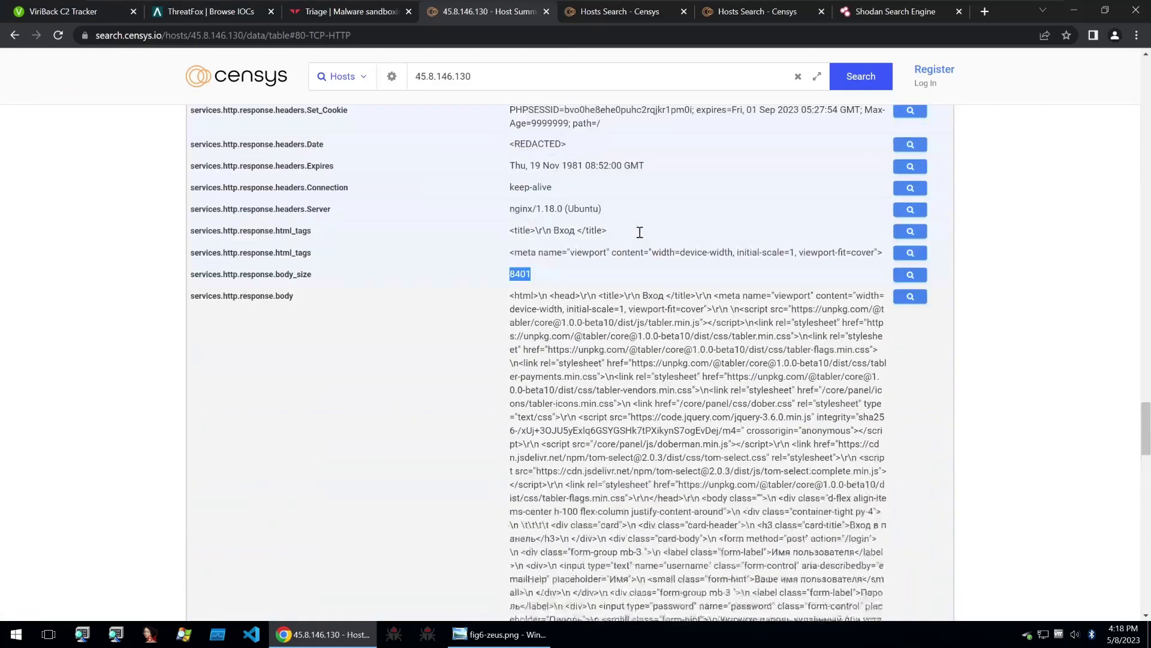
Step: Try a same-response-body search and return to the host details after the 520 error
{"action": "left_click", "coordinate": [919, 298]}
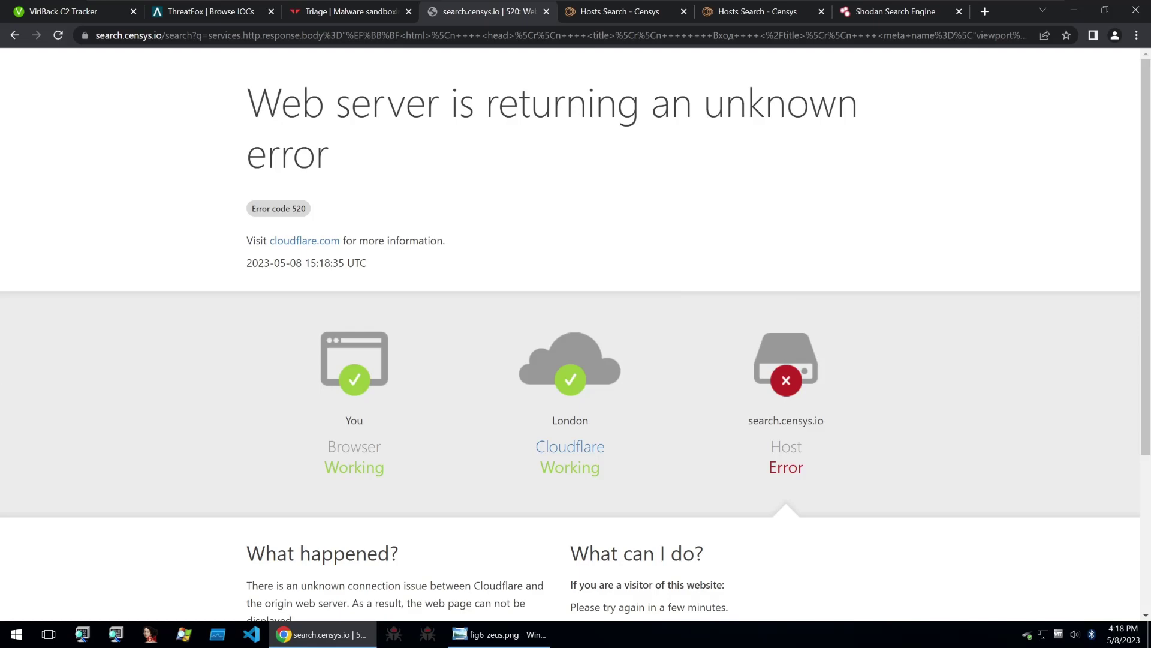
{"action": "key", "text": "alt+Left"}
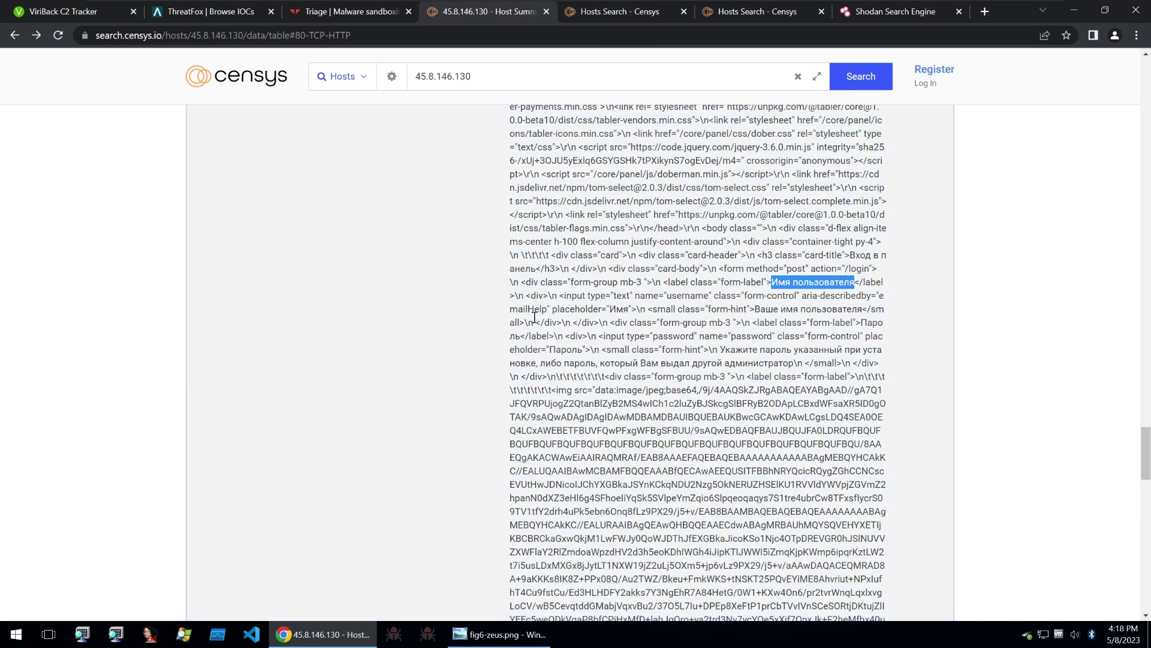
{"action": "scroll", "coordinate": [662, 304], "scroll_direction": "up", "scroll_amount": 2}
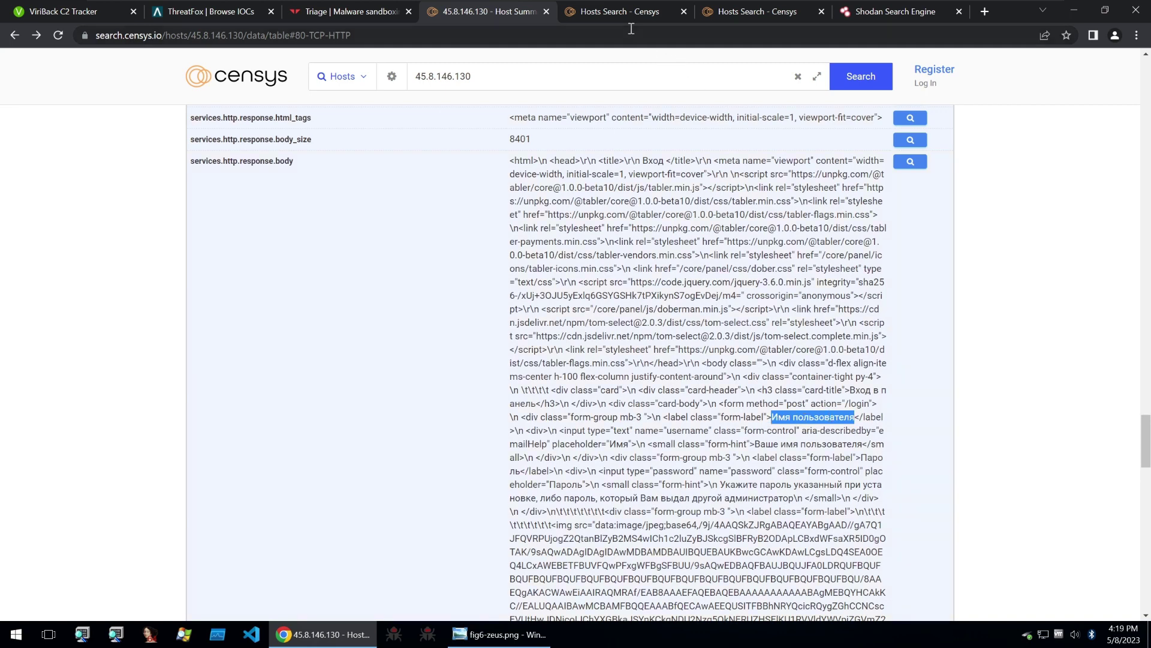
Step: Add a condition that the HTTP response body contains "Имя пользователя" to the Вход title query
{"action": "left_click", "coordinate": [584, 18]}
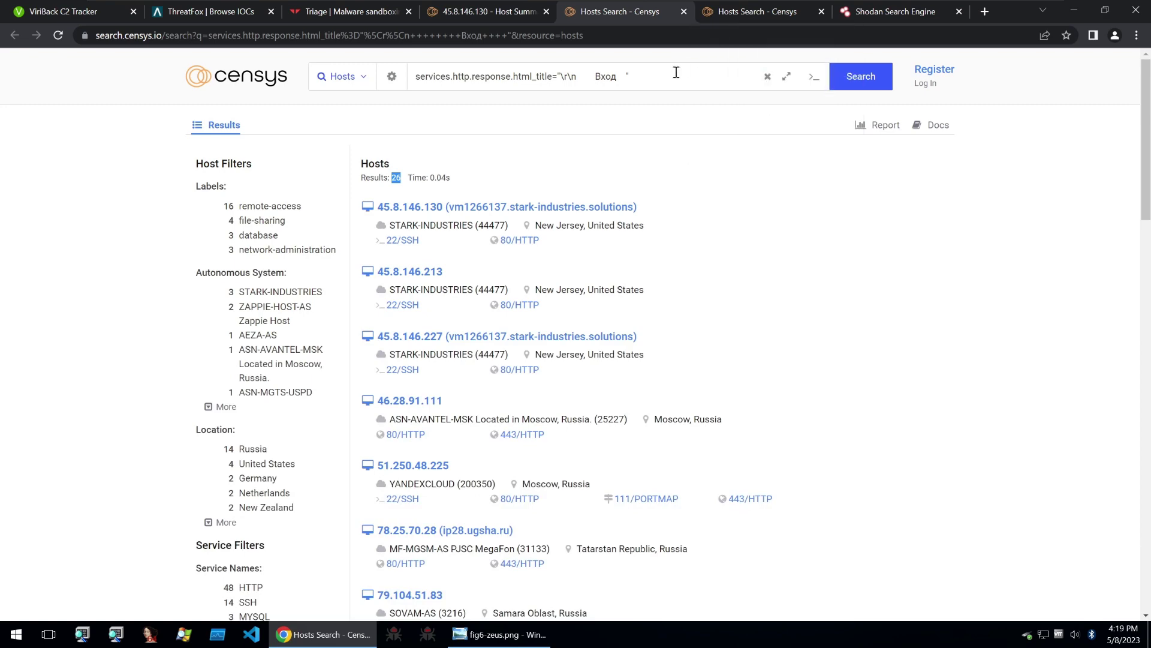
{"action": "type", "text": "AND "}
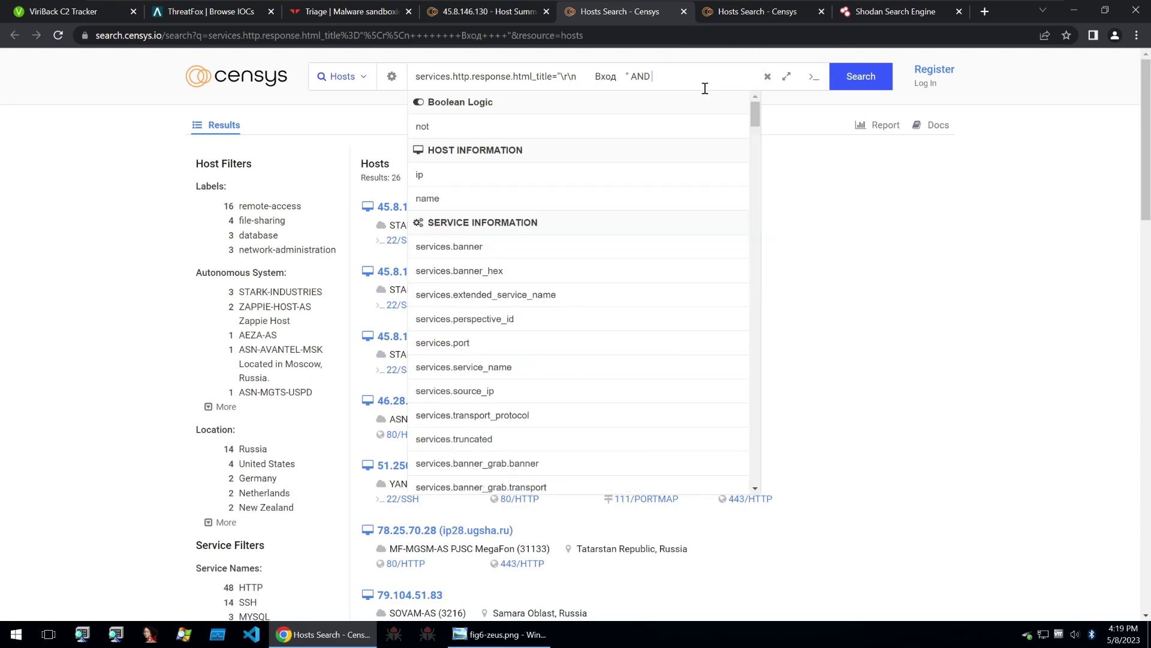
{"action": "type", "text": "serv"}
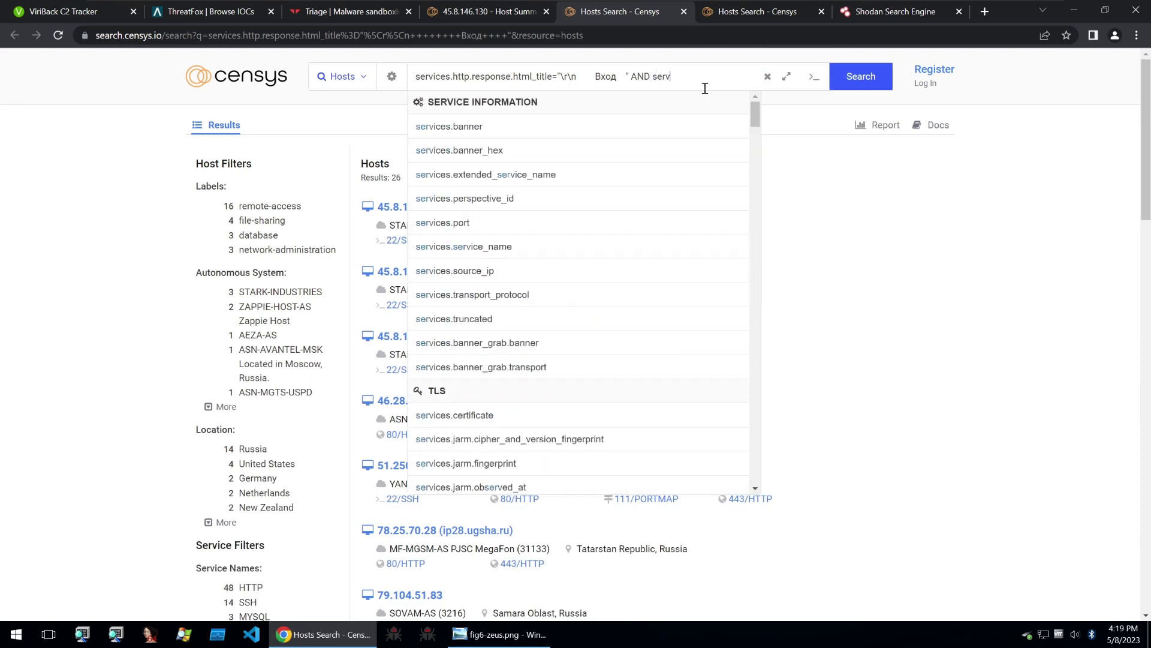
{"action": "type", "text": "ices.http.respon"}
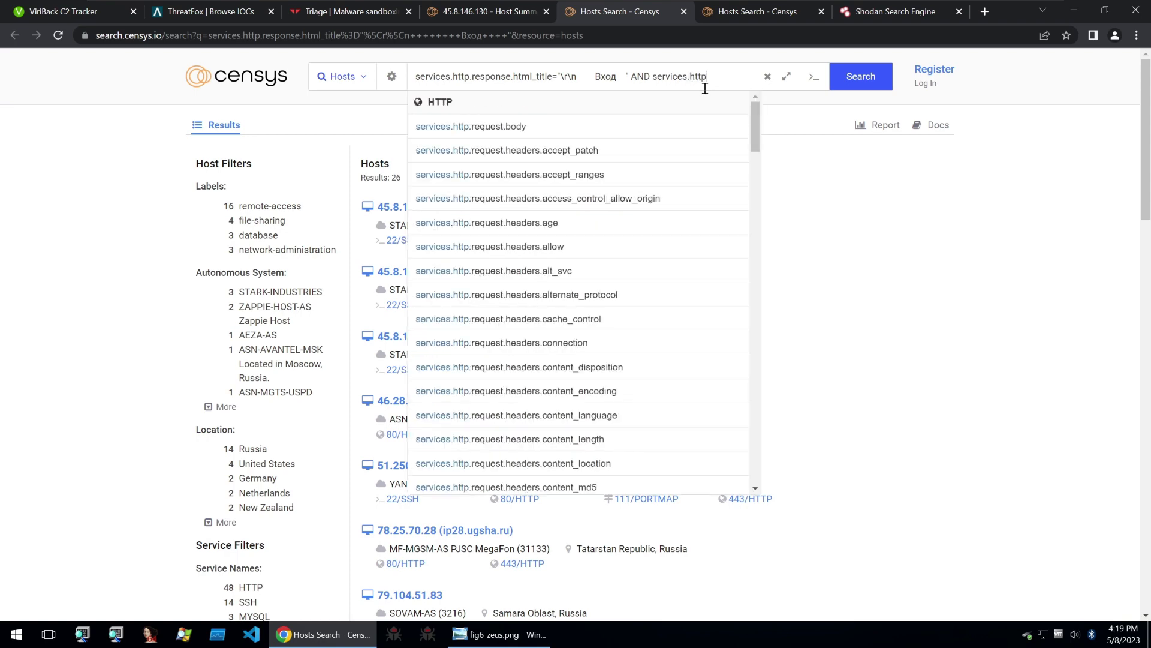
{"action": "type", "text": "se.body"}
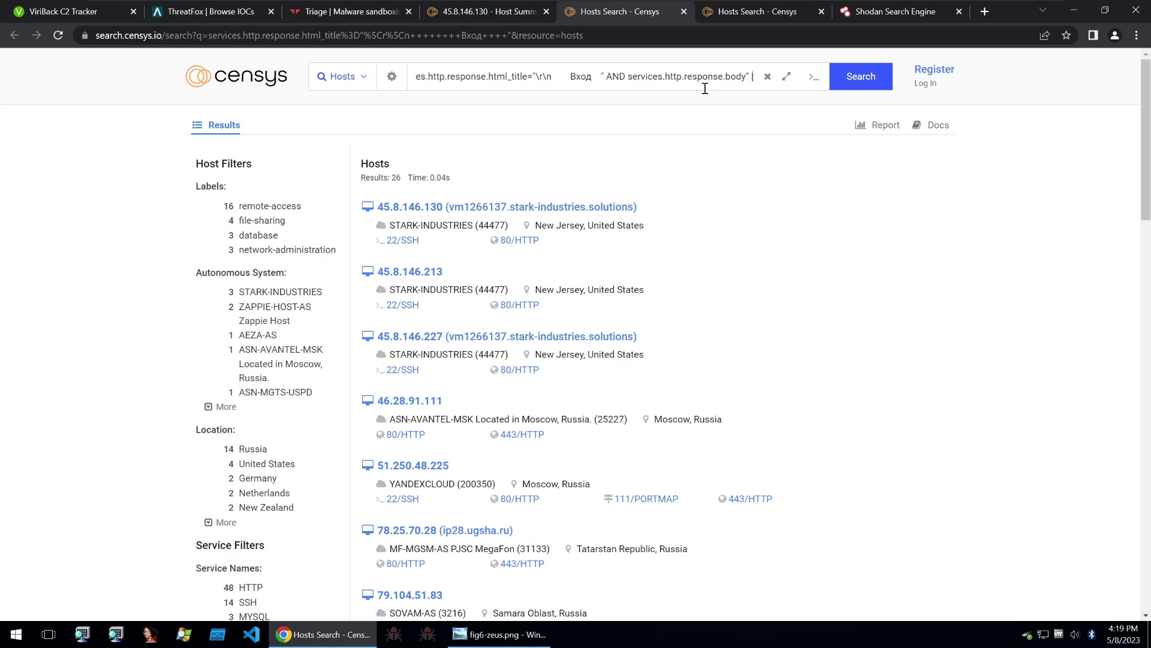
{"action": "type", "text": "\""}
{"action": "key", "text": "BackSpace"}
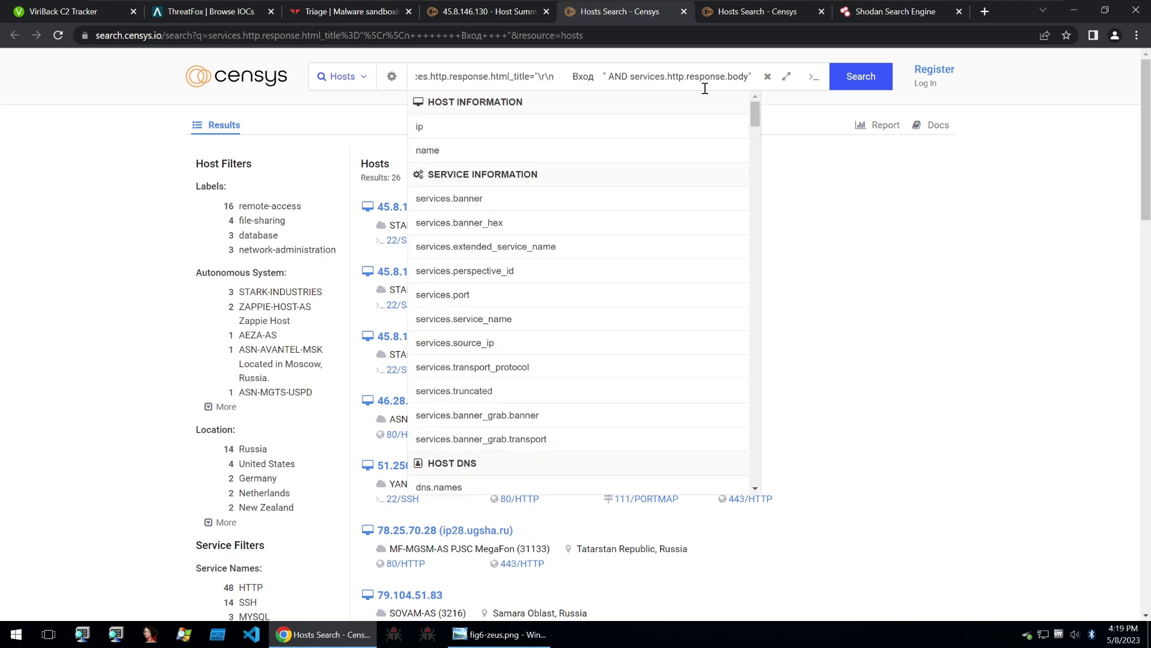
{"action": "key", "text": "BackSpace"}
{"action": "type", "text": ": \""}
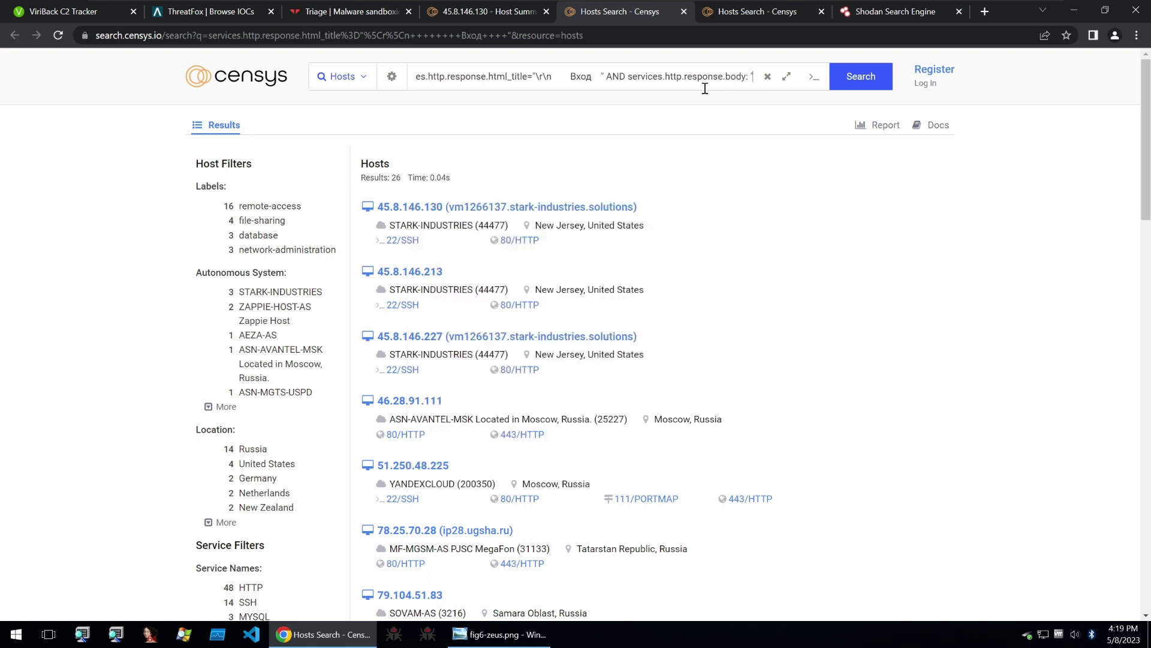
{"action": "type", "text": "Имя пользователя\""}
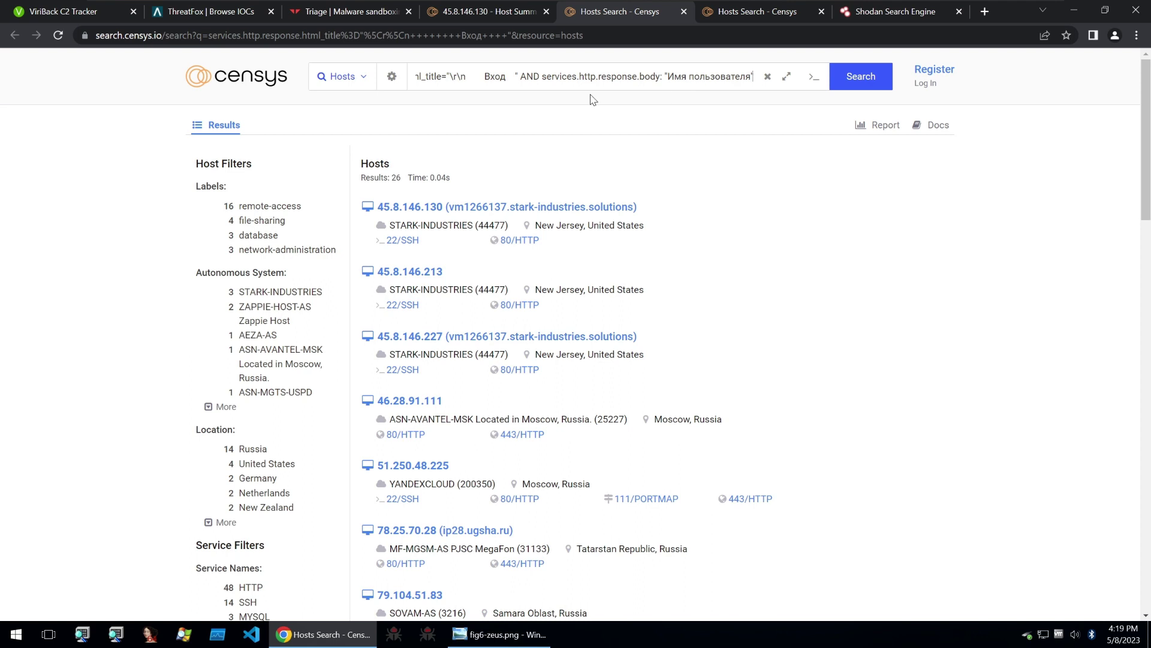
Step: Review the query and append AND services.port: 80, leaving 21 hosts
{"action": "key", "text": "Home"}
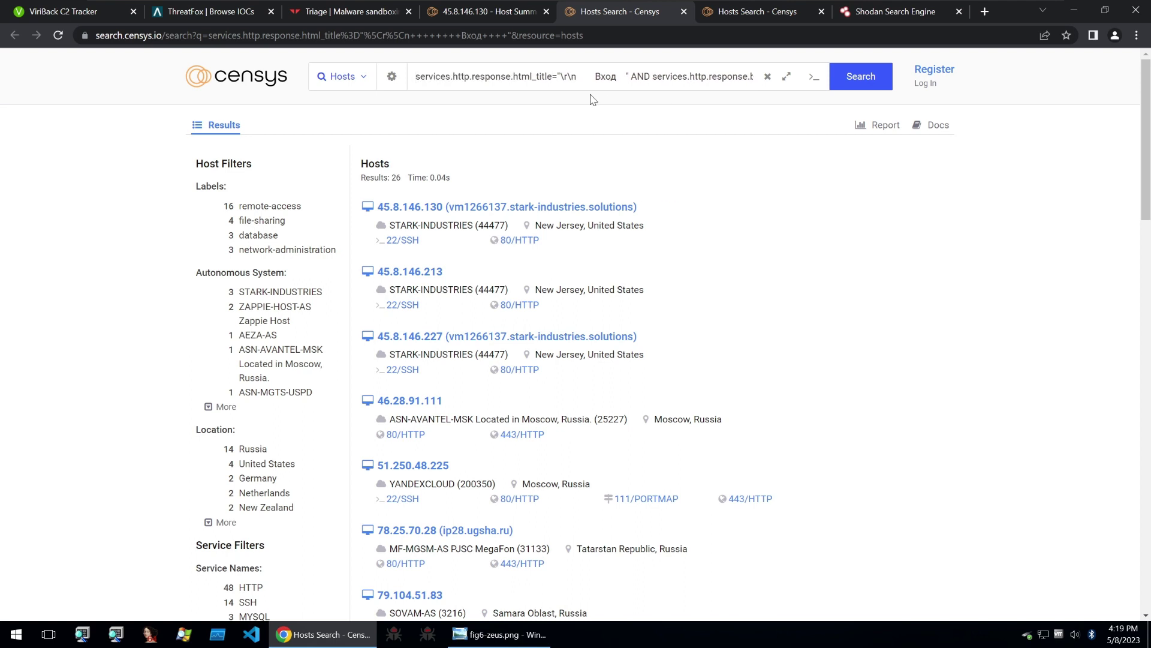
{"action": "double_click", "coordinate": [606, 78]}
{"action": "key", "text": "Right"}
{"action": "key", "text": "End"}
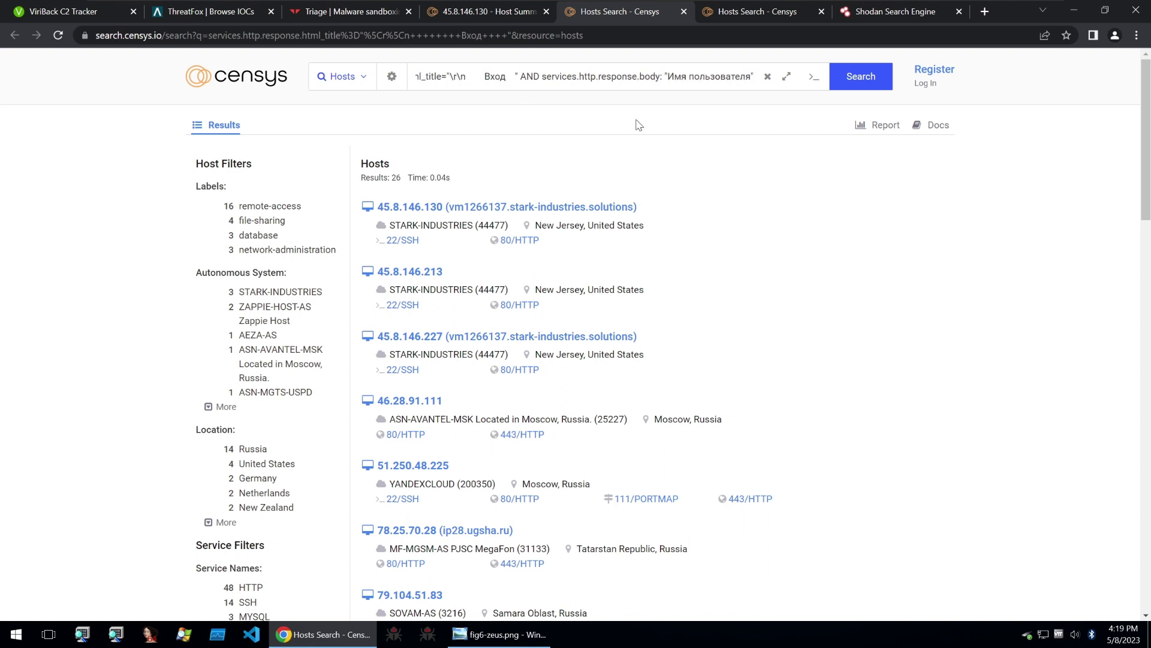
{"action": "left_click_drag", "start_coordinate": [671, 78], "coordinate": [752, 77]}
{"action": "key", "text": "End"}
{"action": "type", "text": "AND services."}
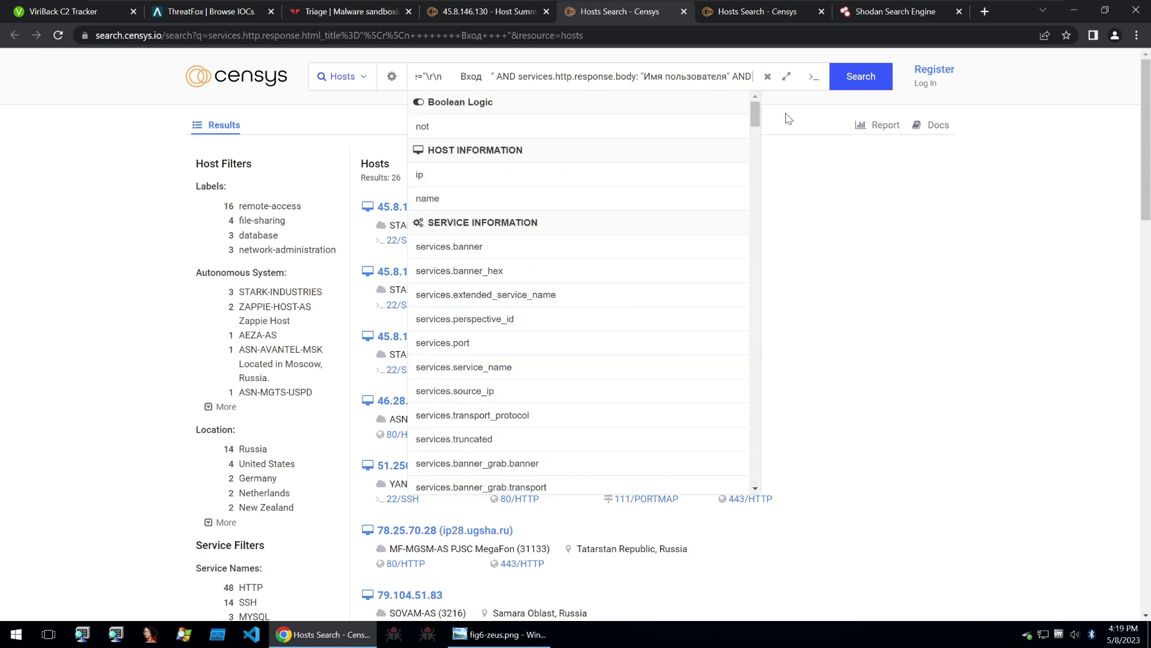
{"action": "type", "text": "port"}
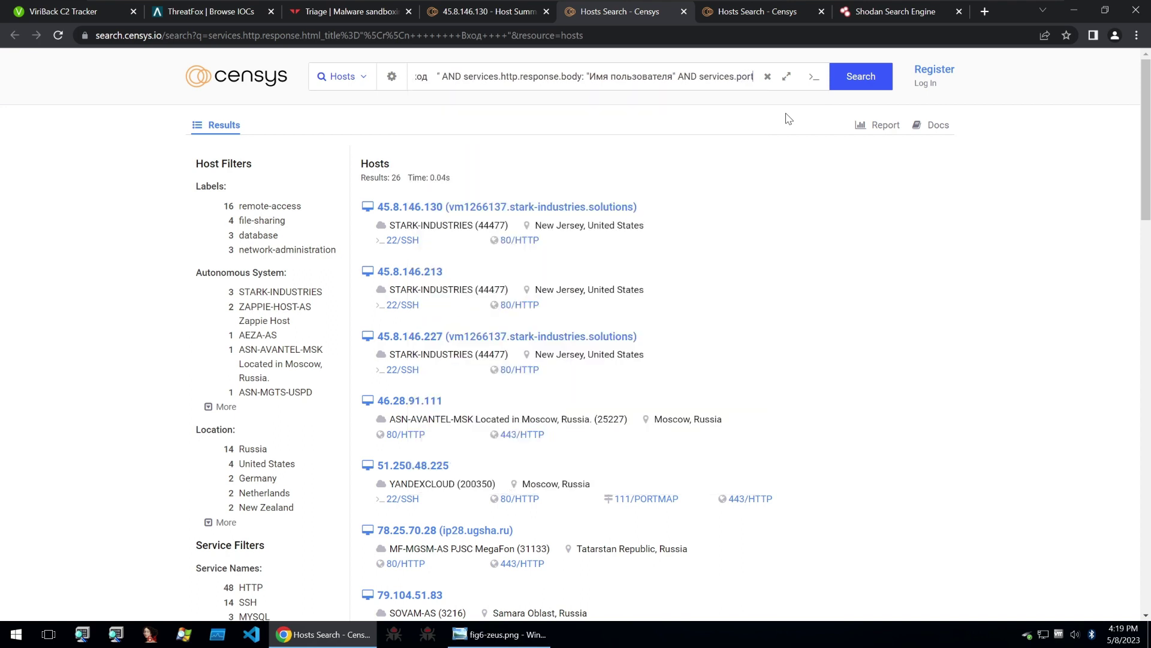
{"action": "type", "text": ": 80"}
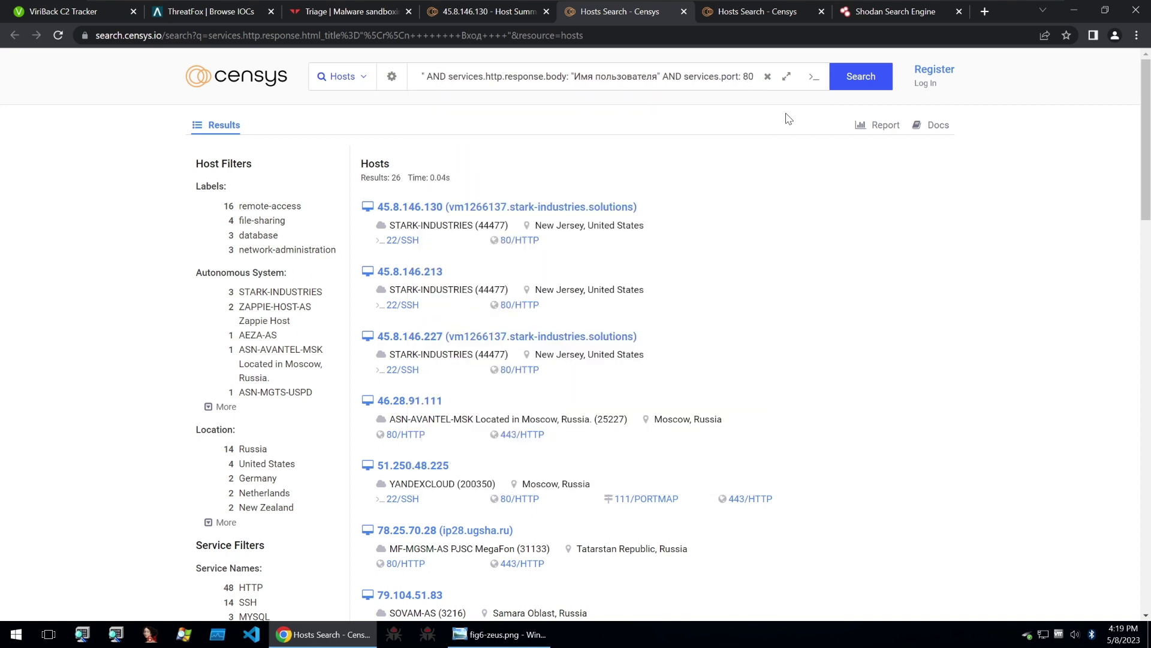
{"action": "key", "text": "Return"}
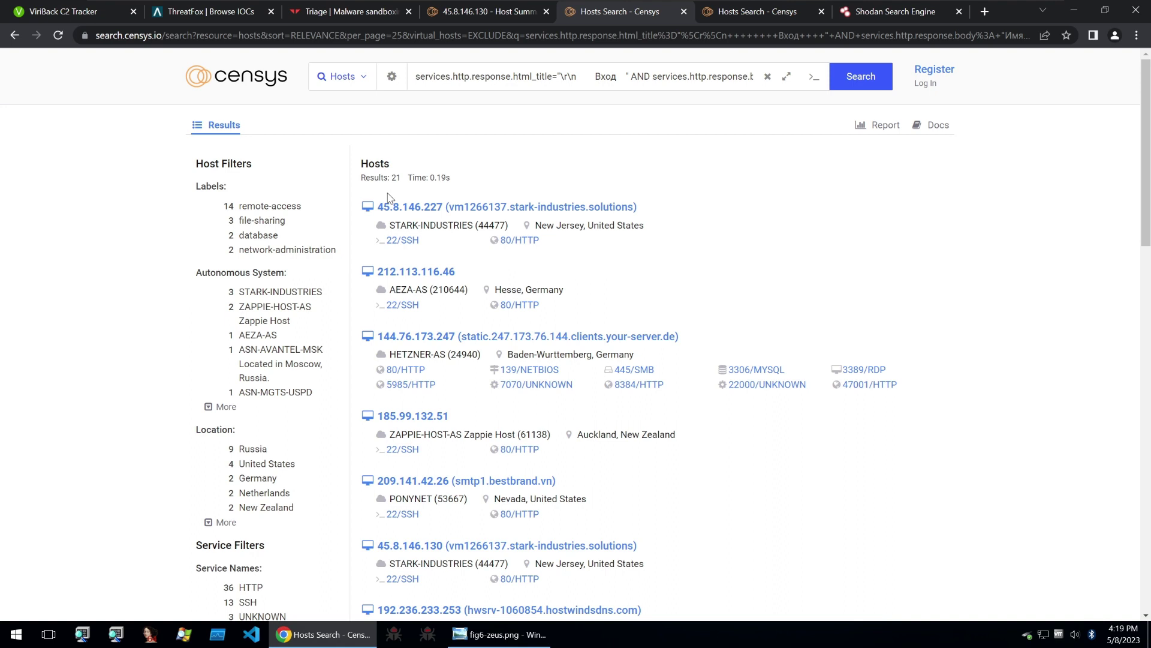
Step: Copy the 212.113.116.46 address and load urlscan.io in a new tab
{"action": "triple_click", "coordinate": [478, 274]}
{"action": "key", "text": "ctrl+c"}
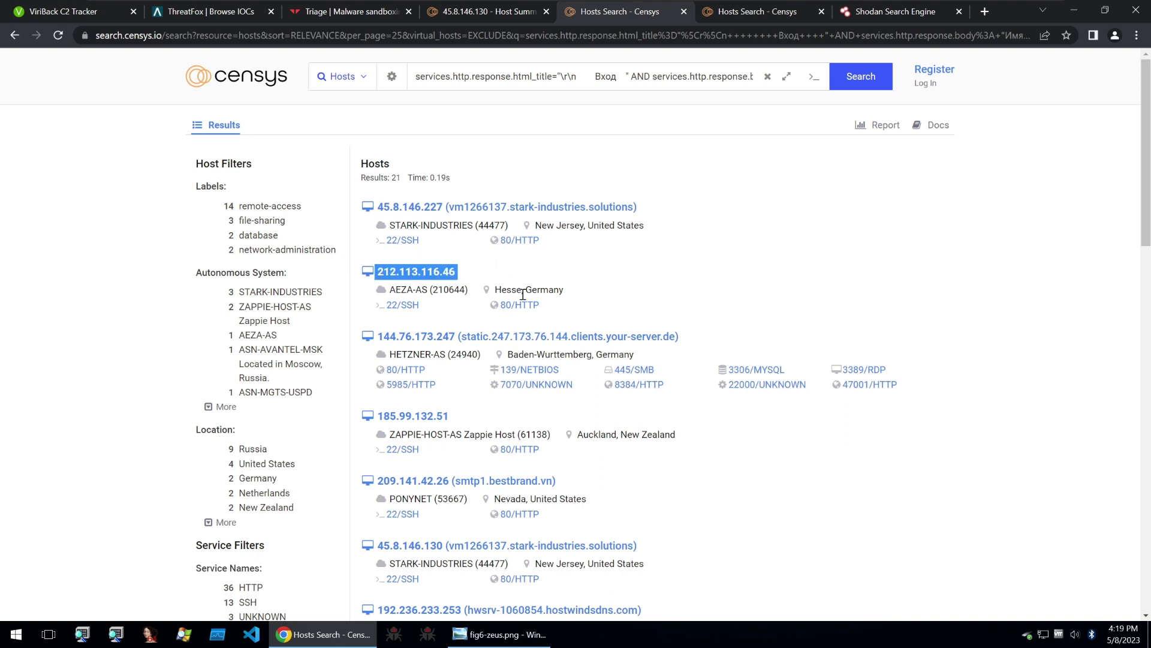
{"action": "key", "text": "ctrl+t"}
{"action": "key", "text": "ctrl+v"}
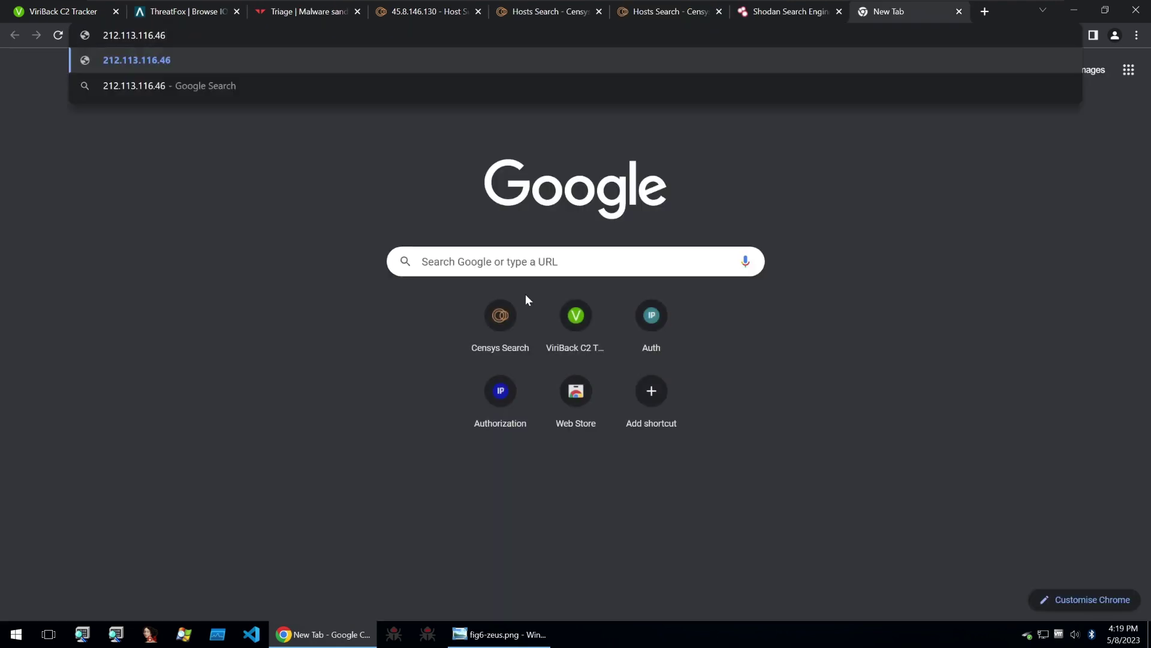
{"action": "key", "text": "ctrl+a"}
{"action": "type", "text": "urls"}
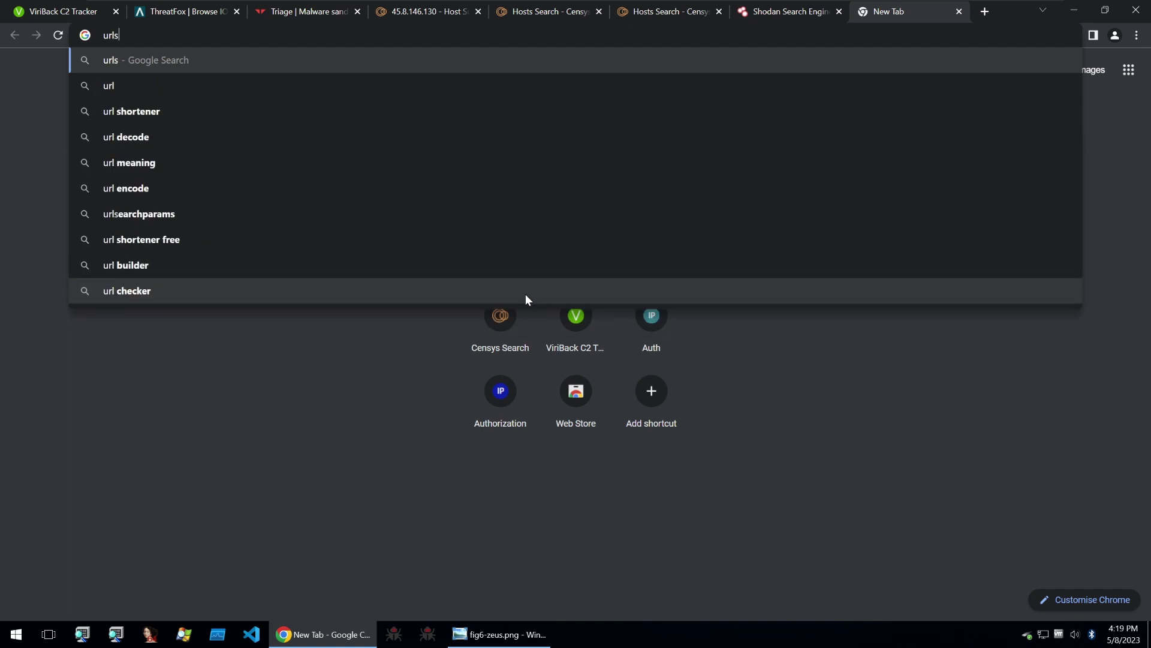
{"action": "type", "text": "can."}
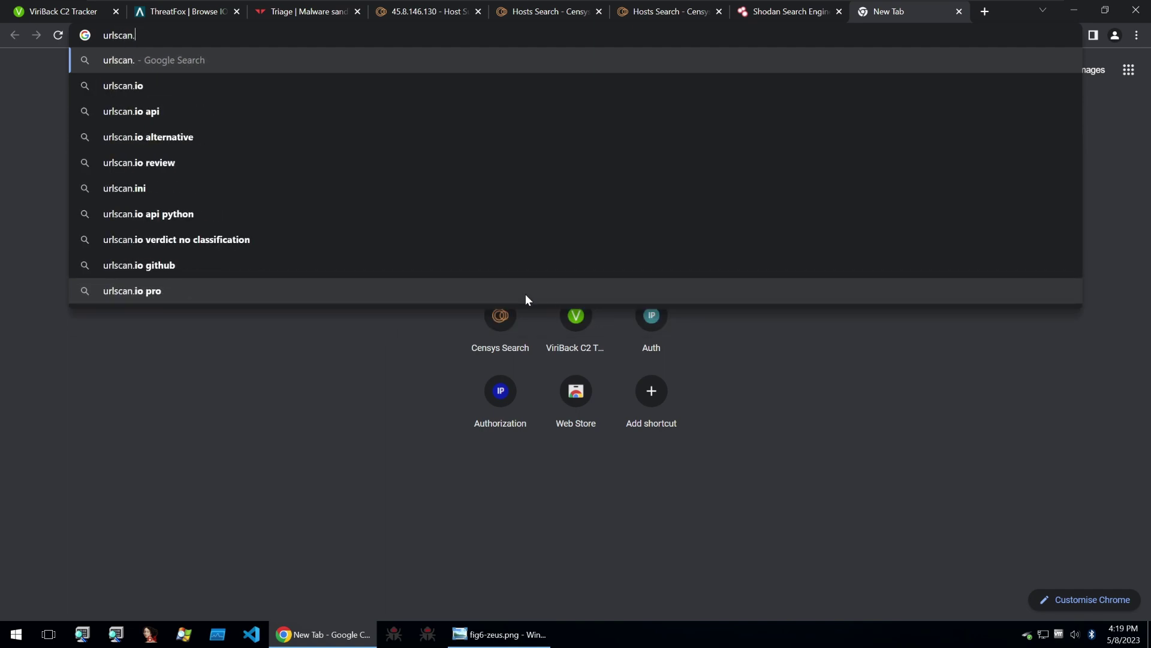
{"action": "type", "text": "io"}
{"action": "key", "text": "Return"}
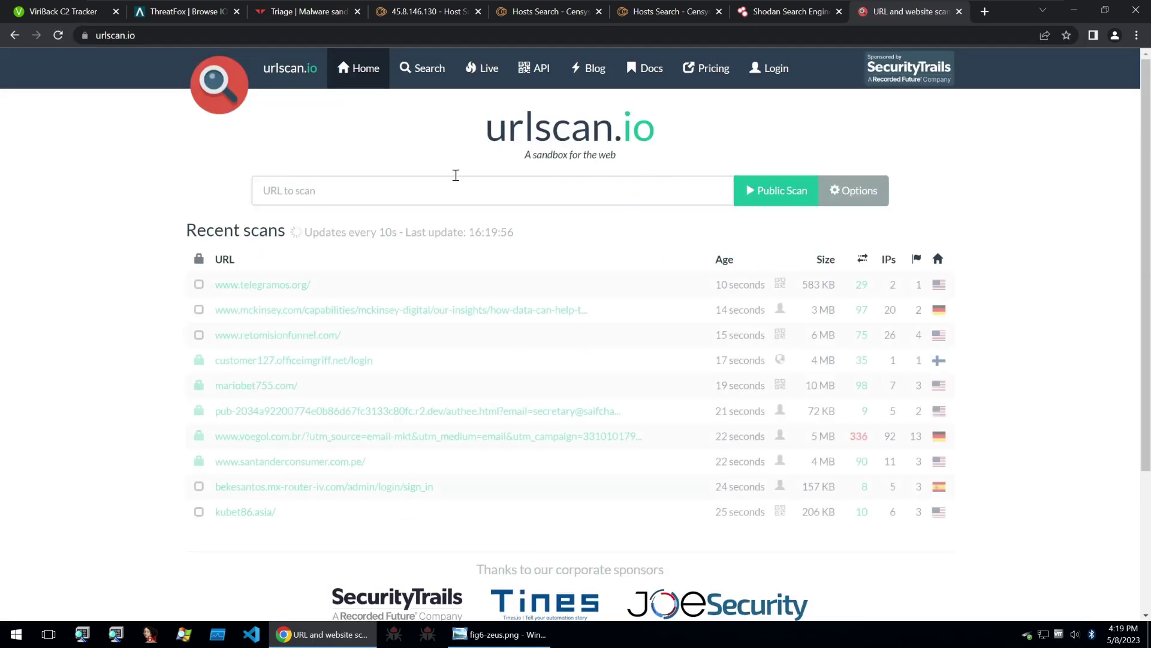
Step: Submit a public urlscan.io scan of 212.113.116.46
{"action": "left_click", "coordinate": [523, 192]}
{"action": "key", "text": "ctrl+v"}
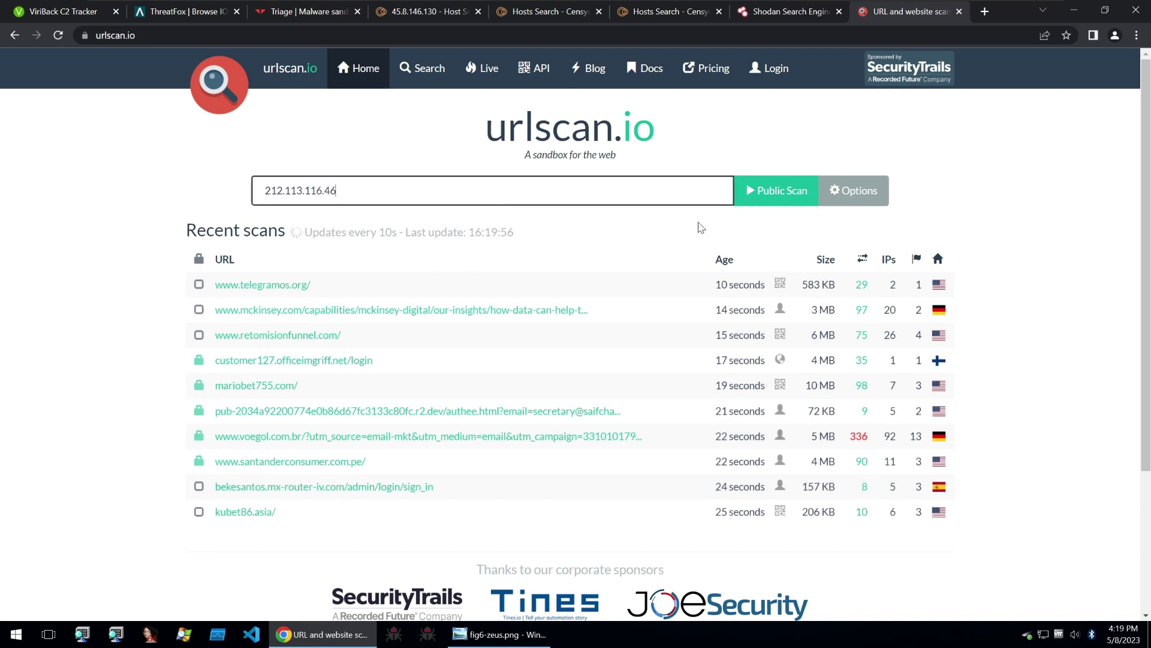
{"action": "left_click", "coordinate": [777, 191]}
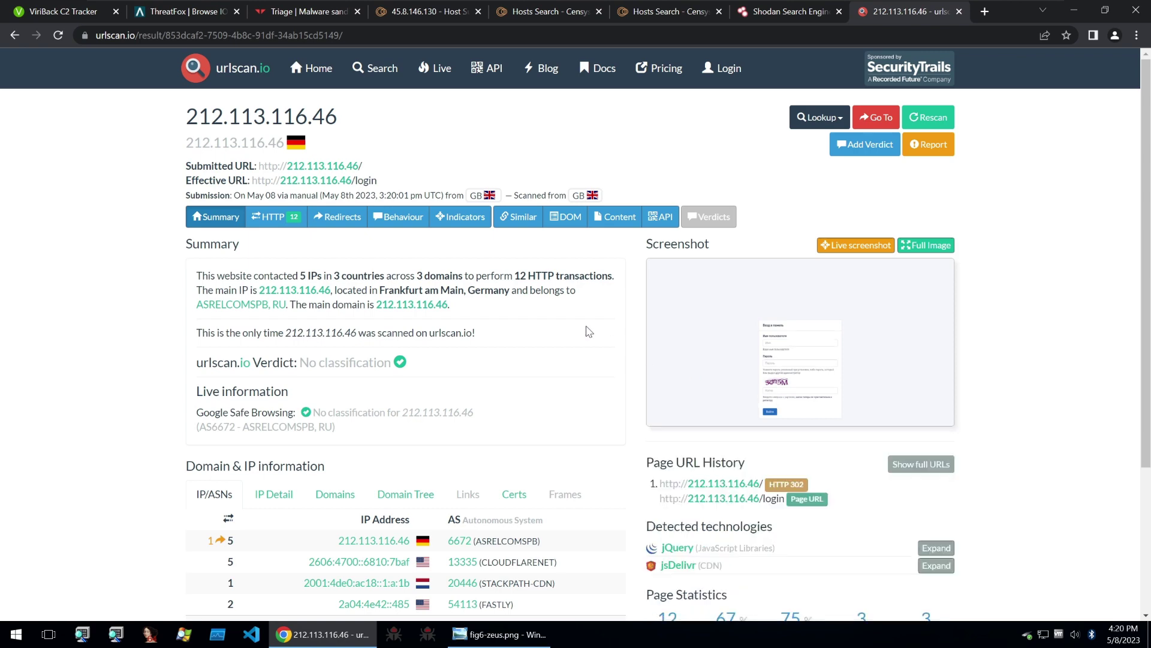
Step: Compare the enlarged login-panel screenshot against the ViriBack tracker list, then close it
{"action": "left_click", "coordinate": [837, 299]}
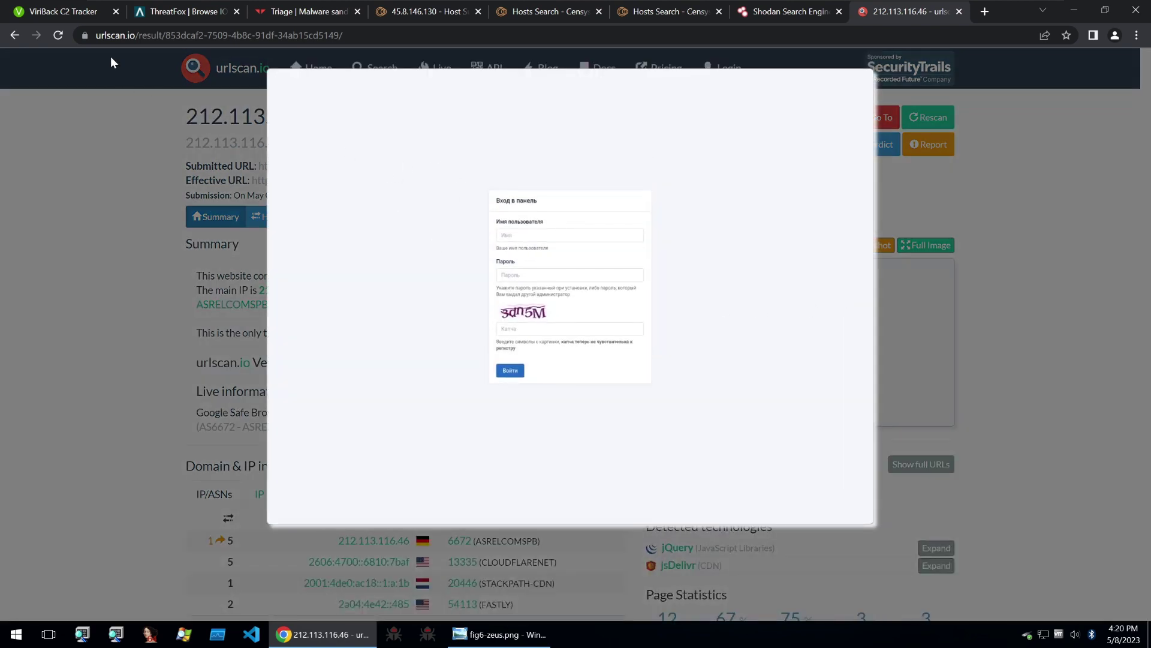
{"action": "left_click", "coordinate": [81, 20]}
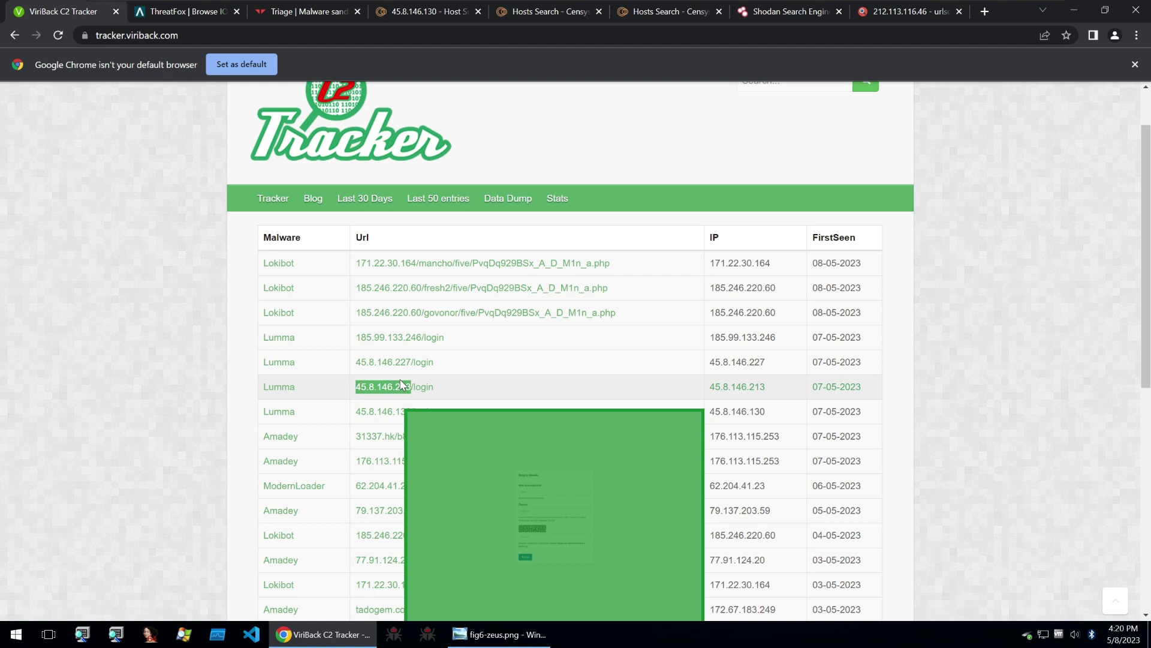
{"action": "scroll", "coordinate": [402, 393], "scroll_direction": "up", "scroll_amount": 1}
{"action": "left_click", "coordinate": [884, 16]}
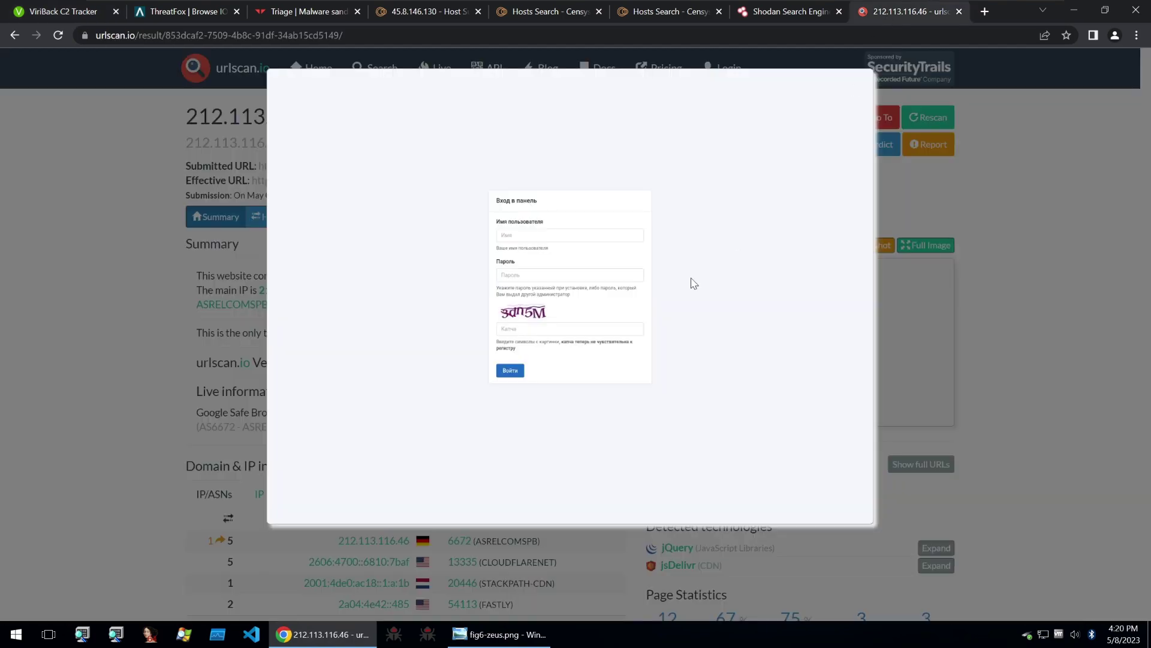
{"action": "left_click", "coordinate": [899, 306]}
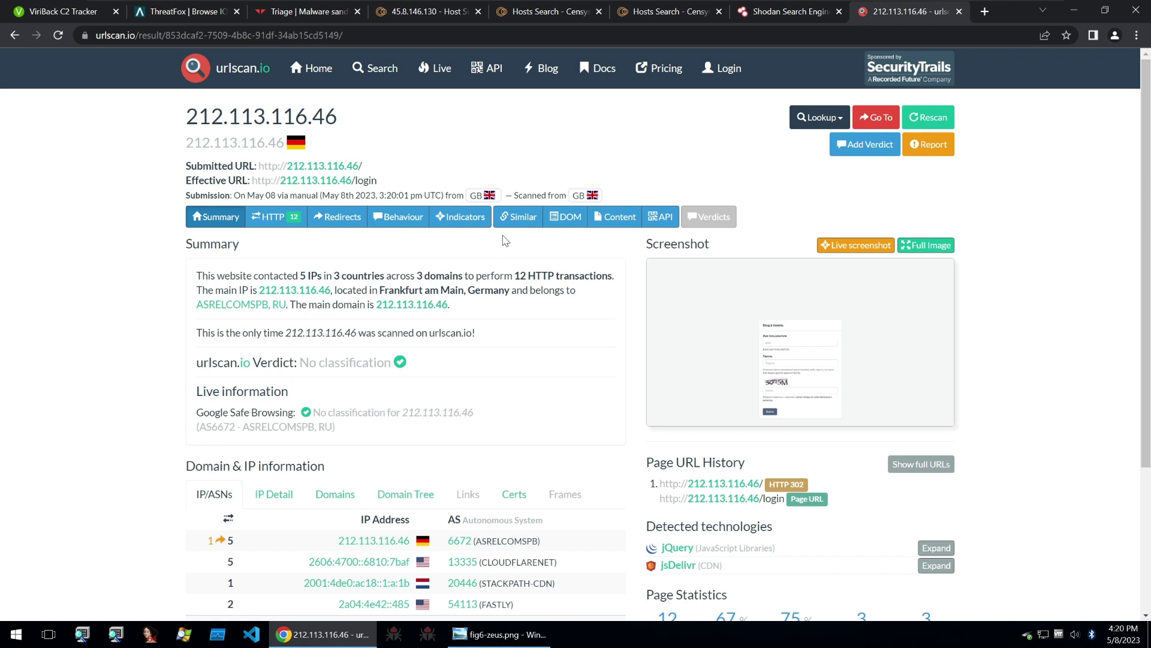
{"action": "right_click", "coordinate": [503, 241]}
{"action": "left_click", "coordinate": [483, 241]}
Step: Go through the structurally similar hits, marking the 198 same-ASN heading, then return to the summary
{"action": "left_click", "coordinate": [518, 216]}
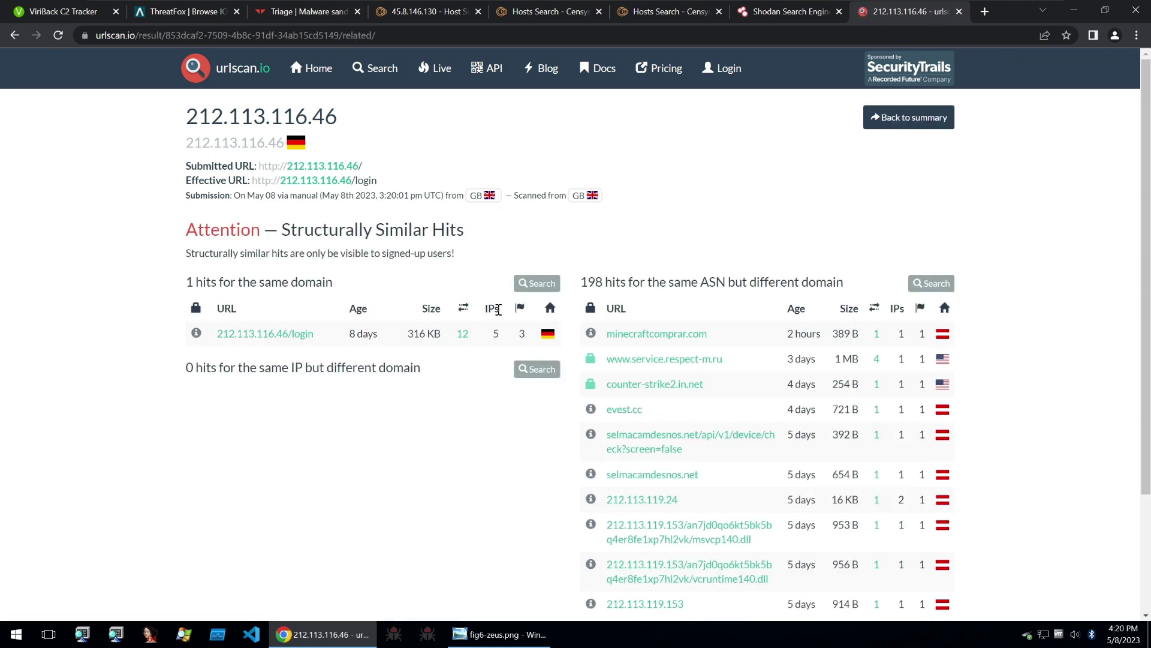
{"action": "scroll", "coordinate": [491, 310], "scroll_direction": "down", "scroll_amount": 3}
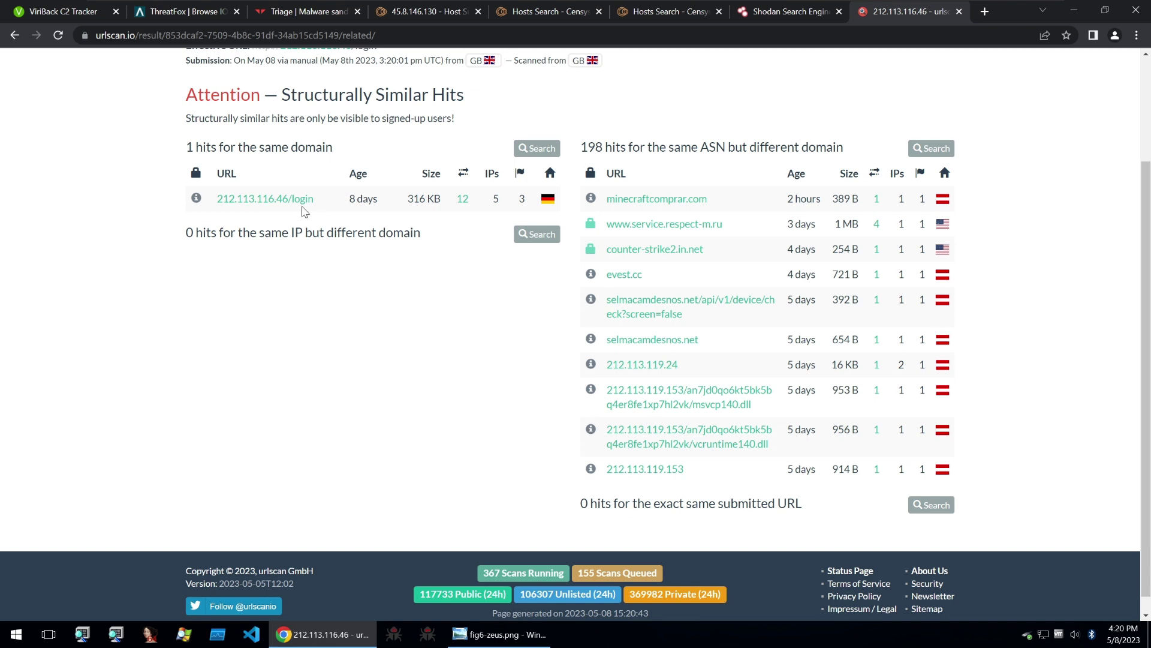
{"action": "double_click", "coordinate": [248, 148]}
{"action": "triple_click", "coordinate": [596, 148]}
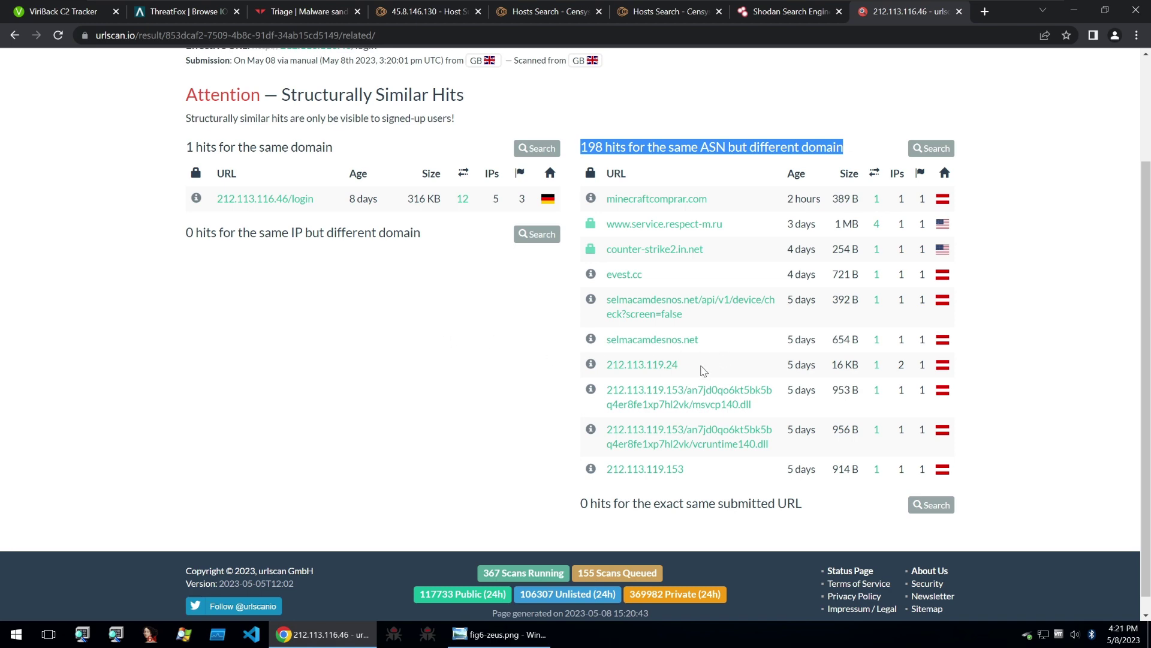
{"action": "scroll", "coordinate": [407, 302], "scroll_direction": "up", "scroll_amount": 3}
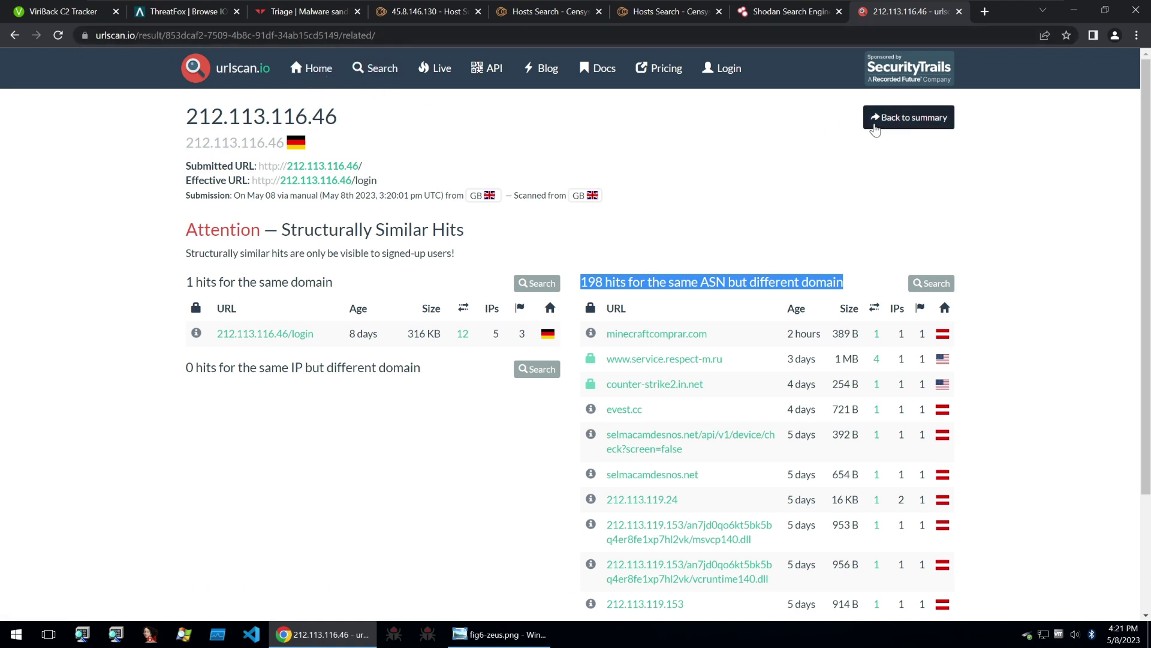
{"action": "left_click", "coordinate": [899, 118]}
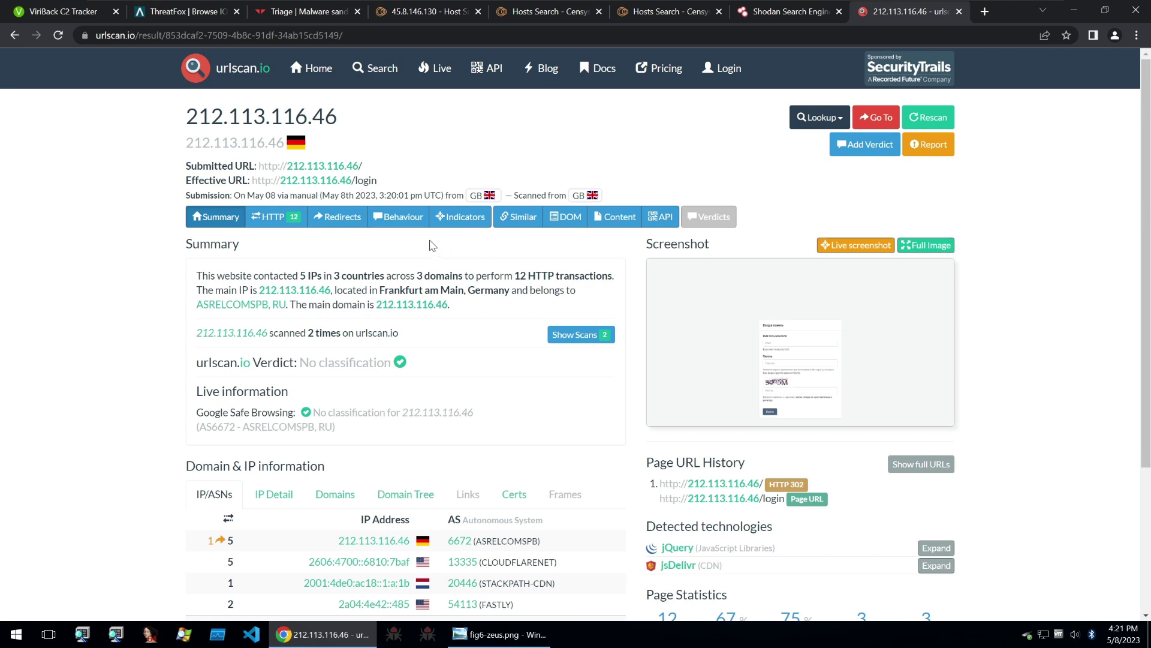
Step: List the scan's indicators and open searches for all thirteen indicator hashes in background tabs
{"action": "left_click", "coordinate": [459, 221]}
{"action": "scroll", "coordinate": [454, 240], "scroll_direction": "down", "scroll_amount": 2}
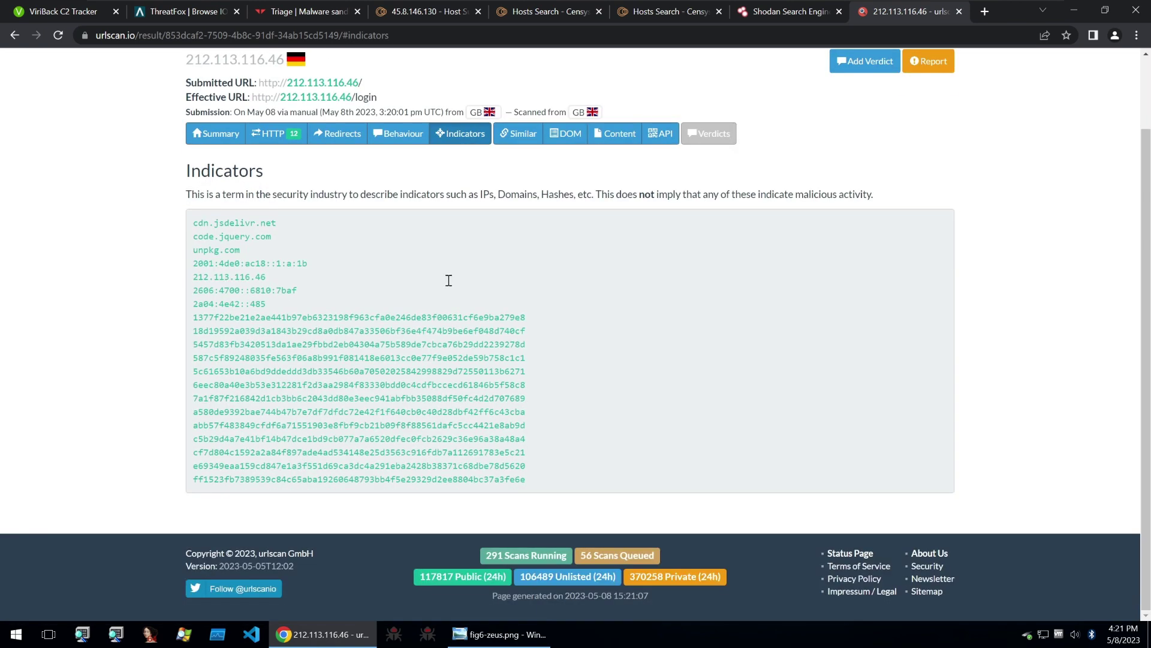
{"action": "middle_click", "coordinate": [391, 323]}
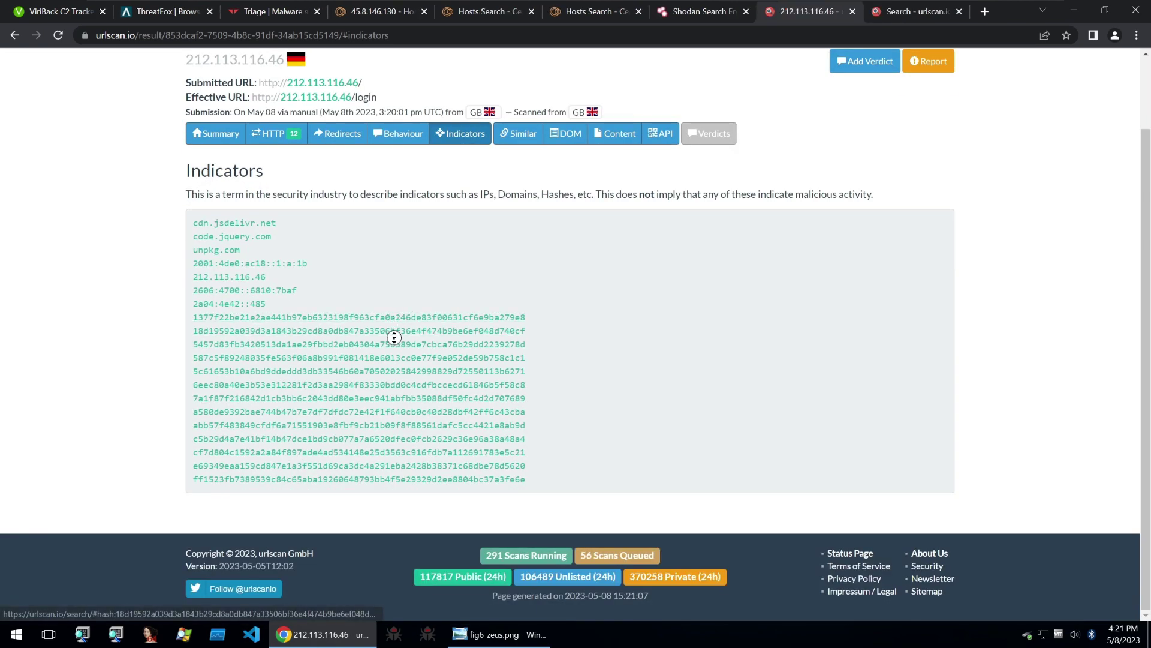
{"action": "middle_click", "coordinate": [482, 337]}
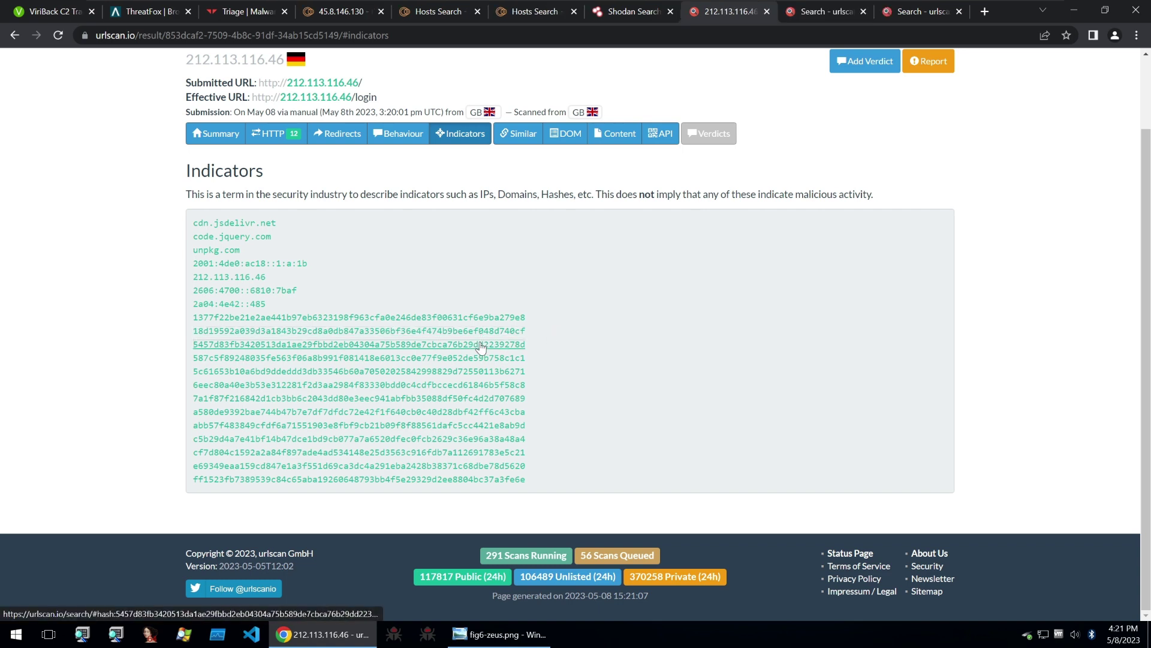
{"action": "middle_click", "coordinate": [481, 344]}
{"action": "middle_click", "coordinate": [482, 358]}
{"action": "middle_click", "coordinate": [484, 372]}
{"action": "middle_click", "coordinate": [486, 385]}
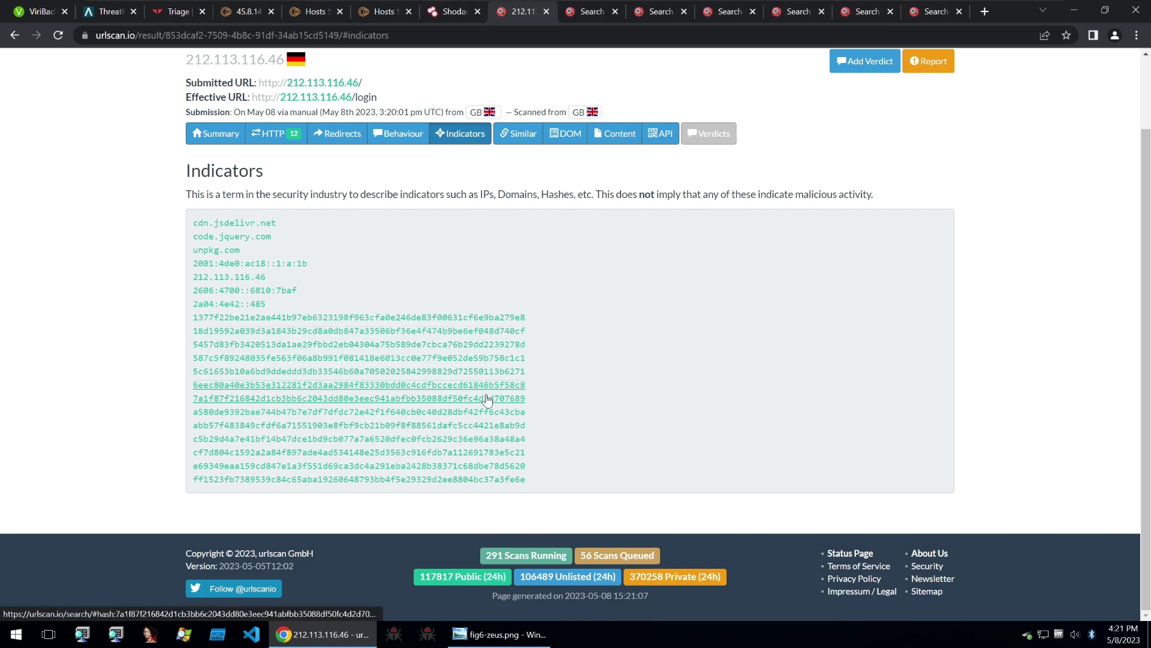
{"action": "middle_click", "coordinate": [487, 398]}
{"action": "middle_click", "coordinate": [487, 411]}
{"action": "middle_click", "coordinate": [487, 426]}
{"action": "middle_click", "coordinate": [488, 439]}
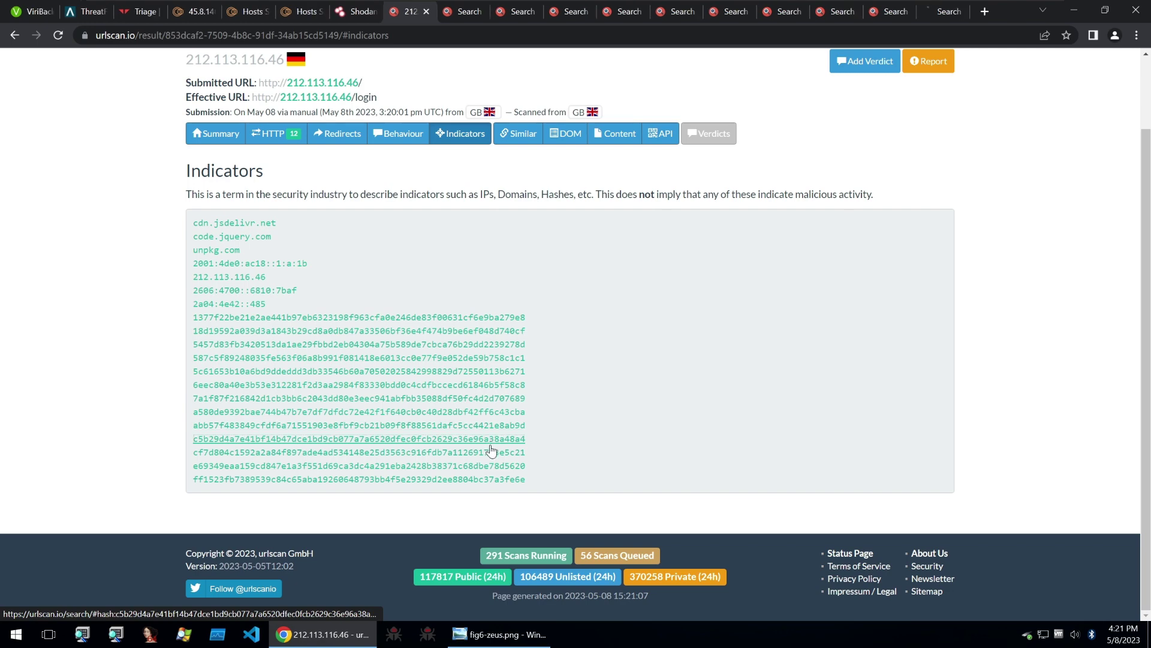
{"action": "middle_click", "coordinate": [491, 453]}
{"action": "middle_click", "coordinate": [494, 466]}
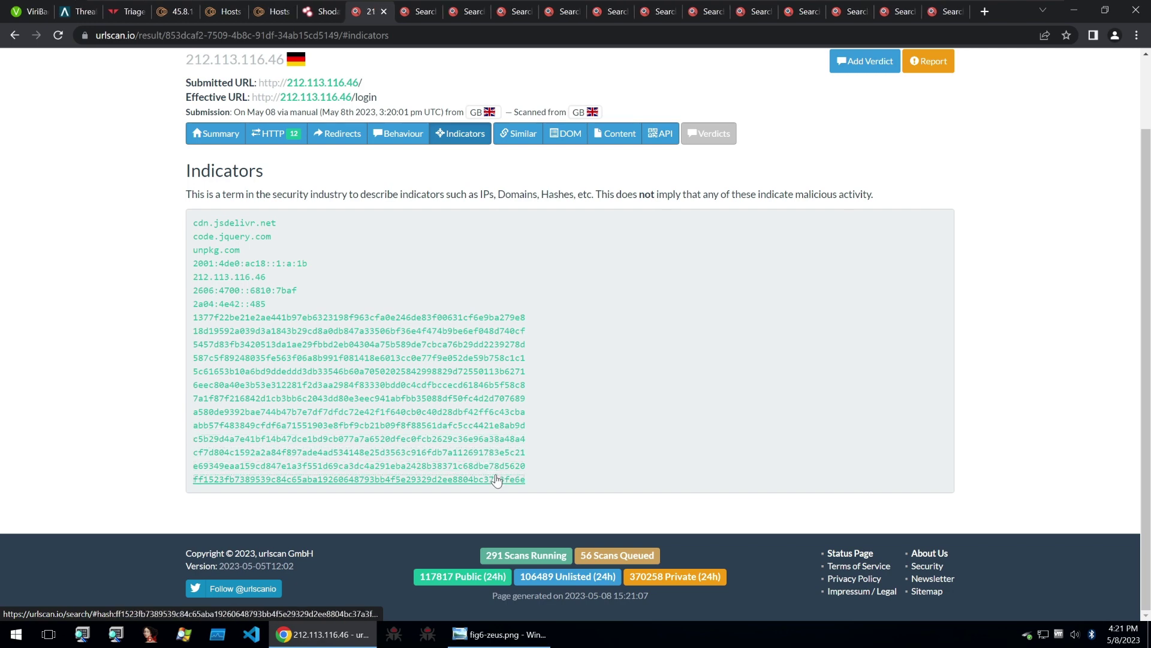
{"action": "middle_click", "coordinate": [498, 479]}
Step: Close the scan result and note the first hash search's 32 matching scans
{"action": "key", "text": "ctrl+w"}
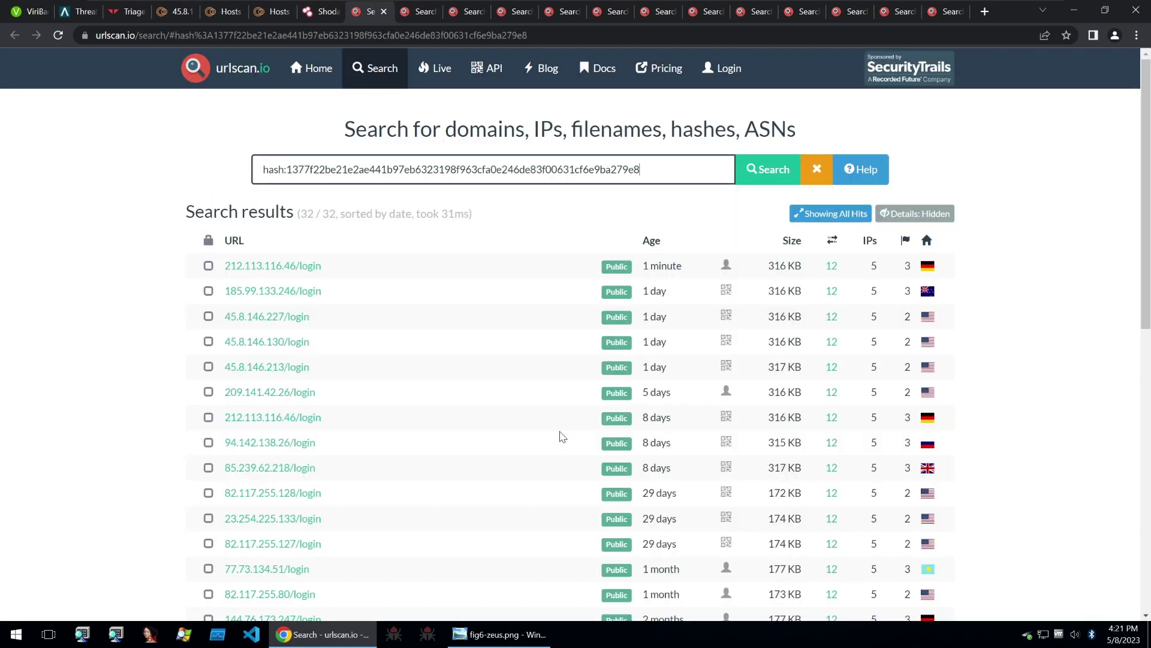
{"action": "triple_click", "coordinate": [321, 214]}
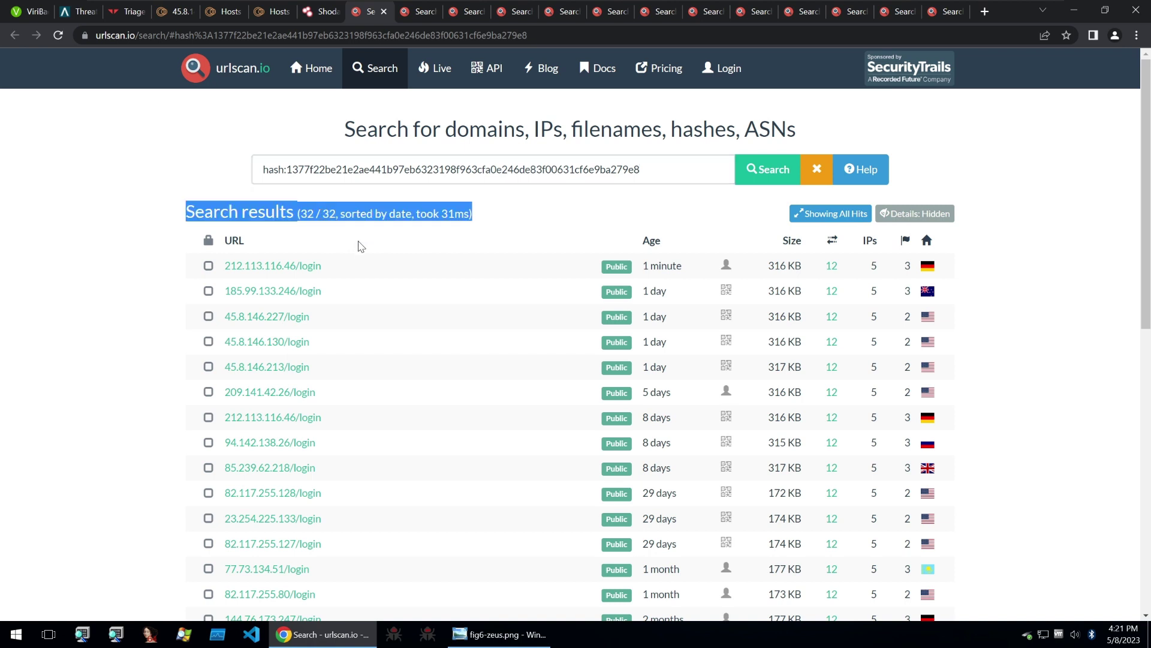
{"action": "left_click", "coordinate": [320, 214]}
{"action": "double_click", "coordinate": [307, 213]}
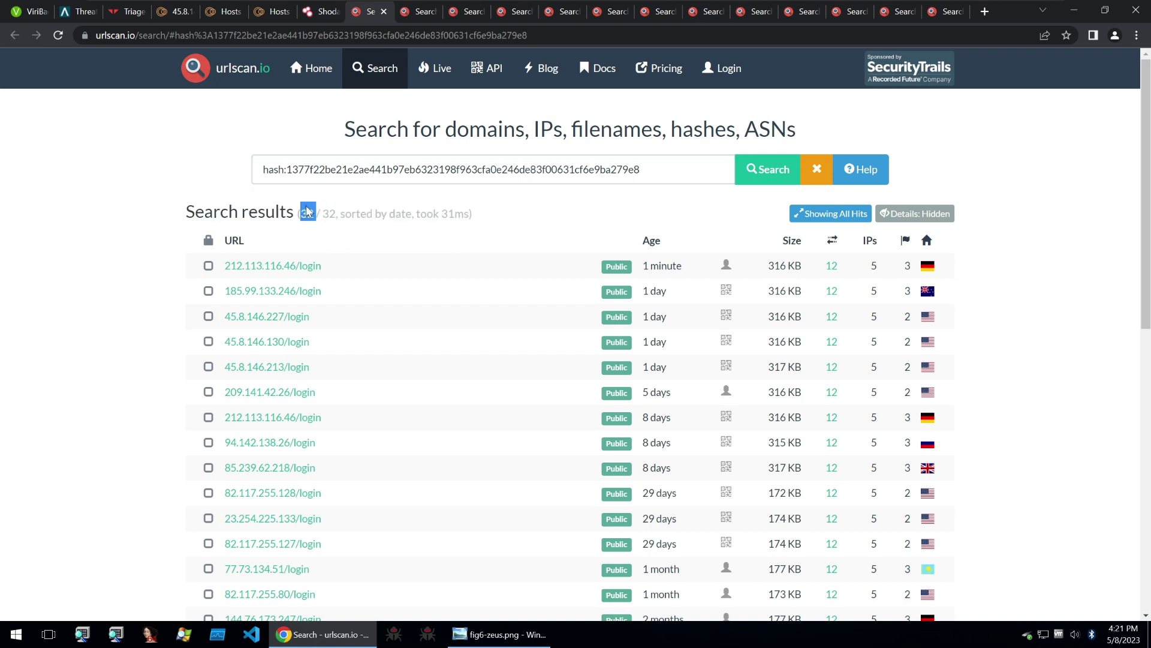
{"action": "left_click", "coordinate": [325, 208]}
{"action": "triple_click", "coordinate": [369, 214]}
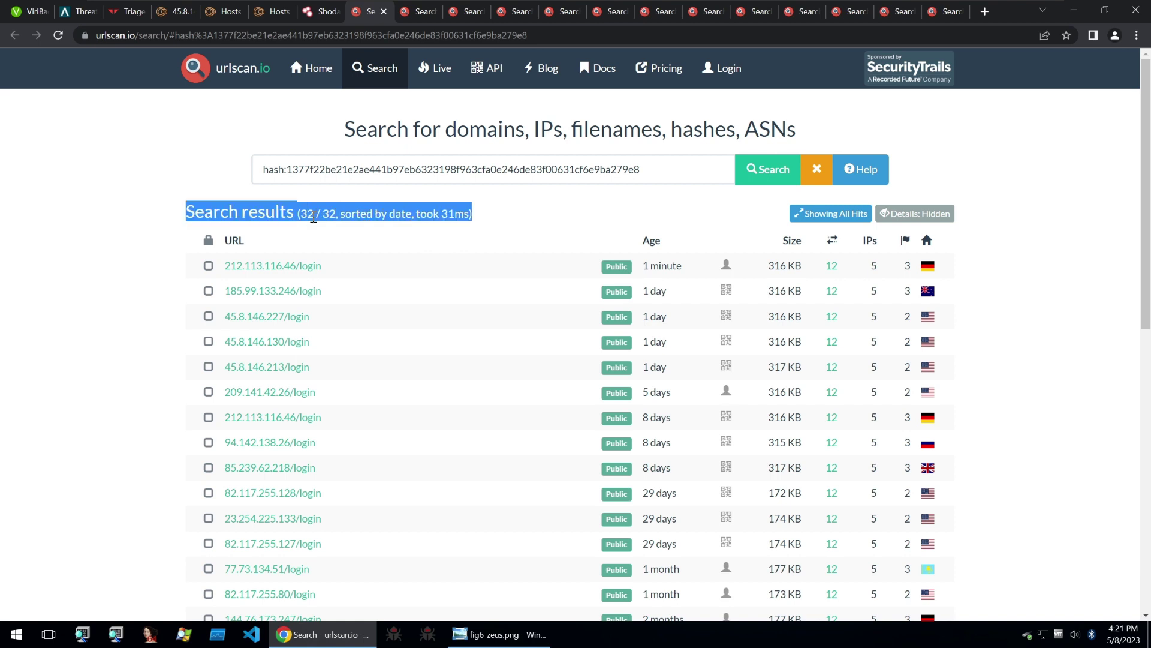
{"action": "left_click", "coordinate": [313, 217]}
{"action": "double_click", "coordinate": [307, 214]}
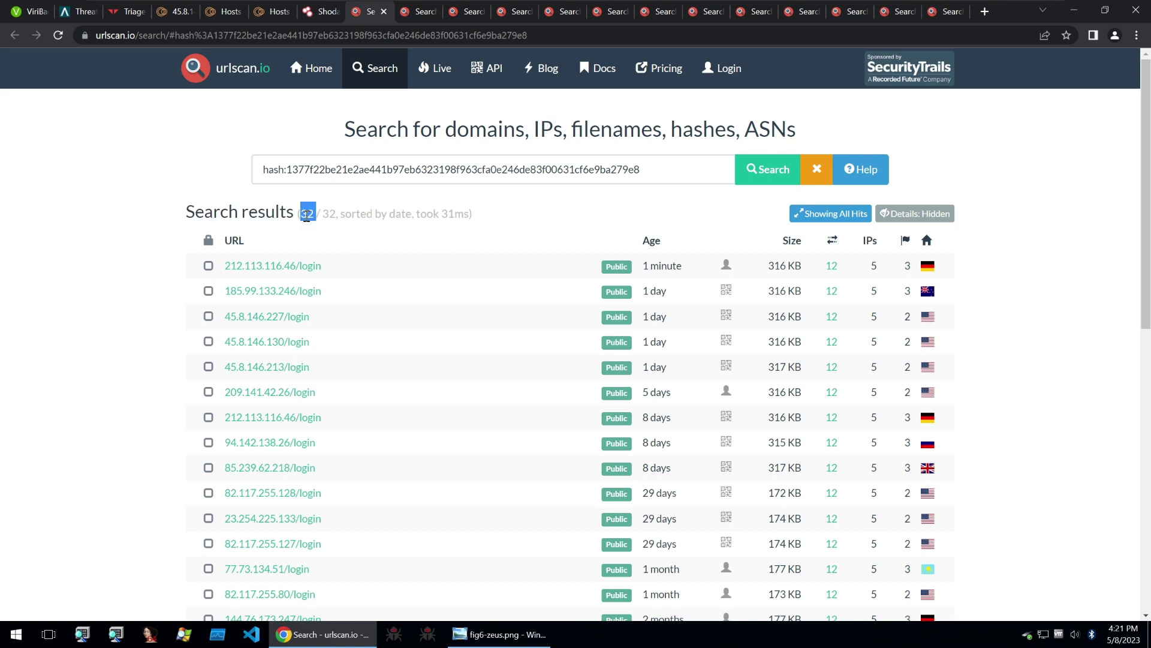
Step: Review and close the single-result, 76-result and other finished hash searches
{"action": "left_click", "coordinate": [418, 17]}
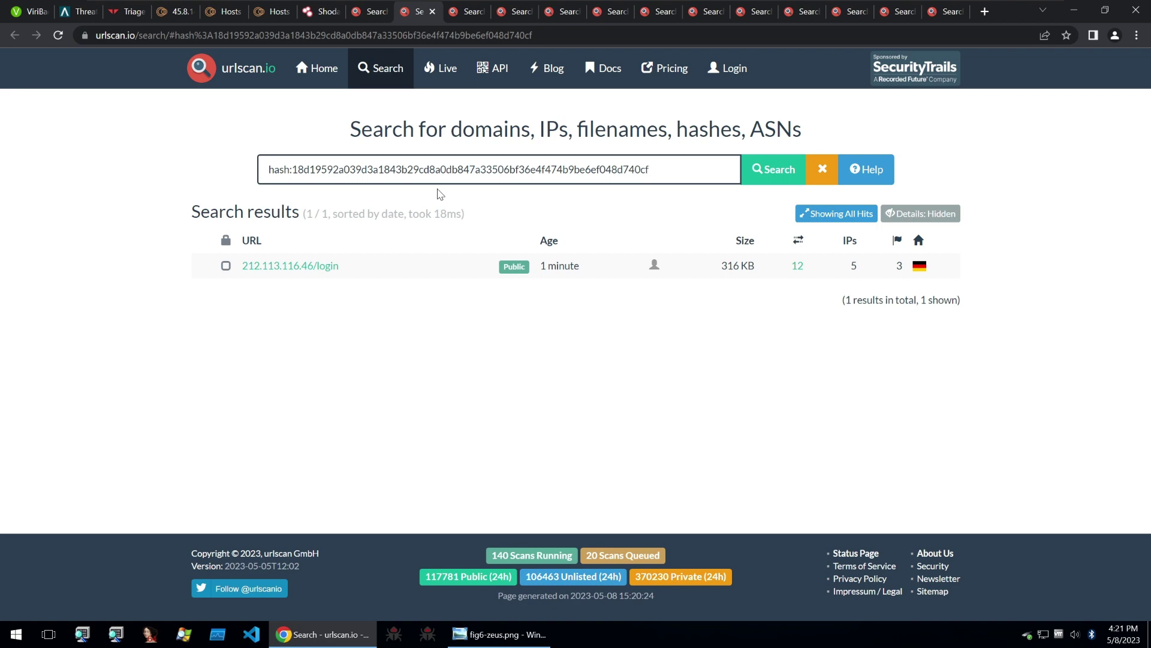
{"action": "key", "text": "ctrl+w"}
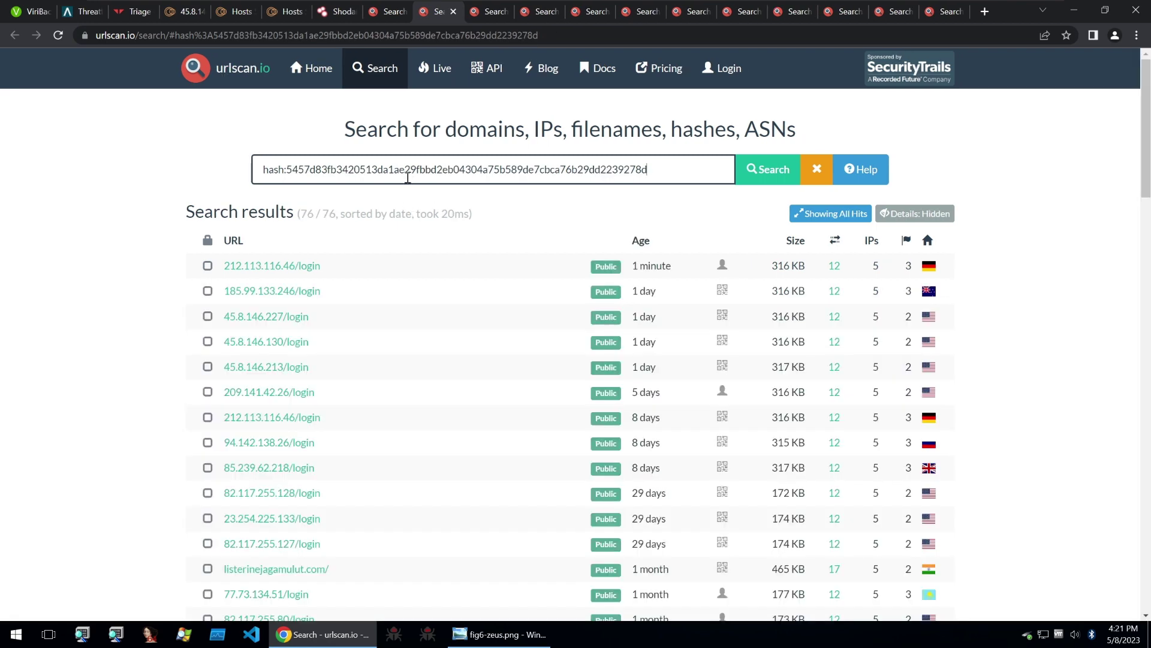
{"action": "scroll", "coordinate": [375, 264], "scroll_direction": "down", "scroll_amount": 3}
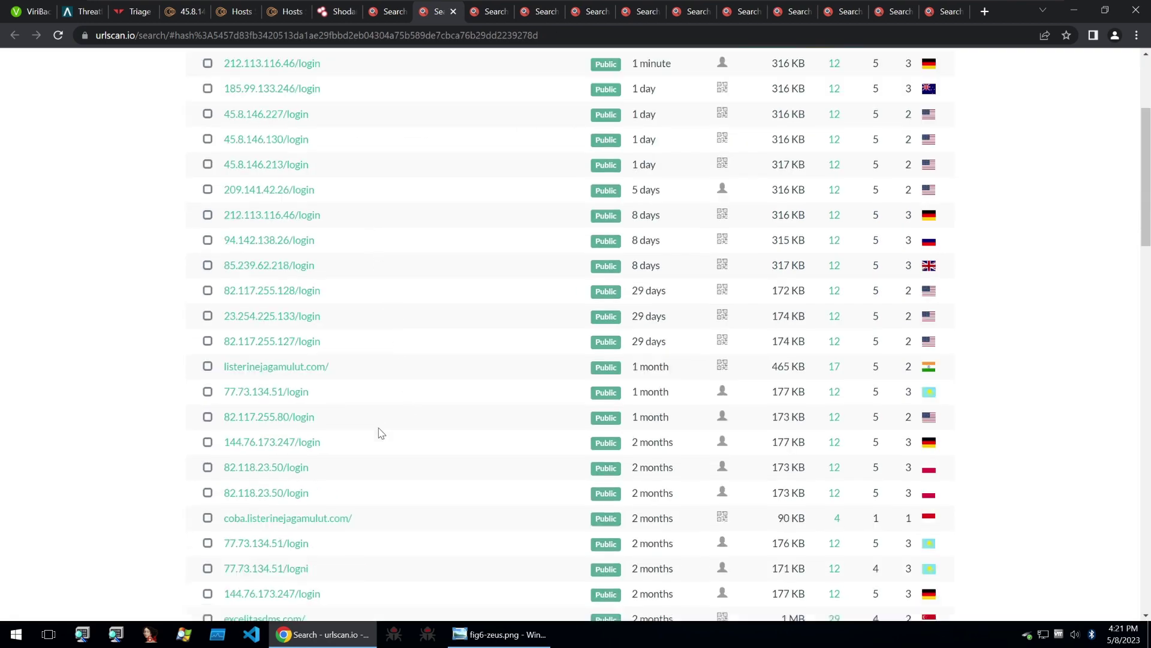
{"action": "scroll", "coordinate": [379, 433], "scroll_direction": "down", "scroll_amount": 3}
{"action": "left_click_drag", "start_coordinate": [379, 321], "coordinate": [310, 318]}
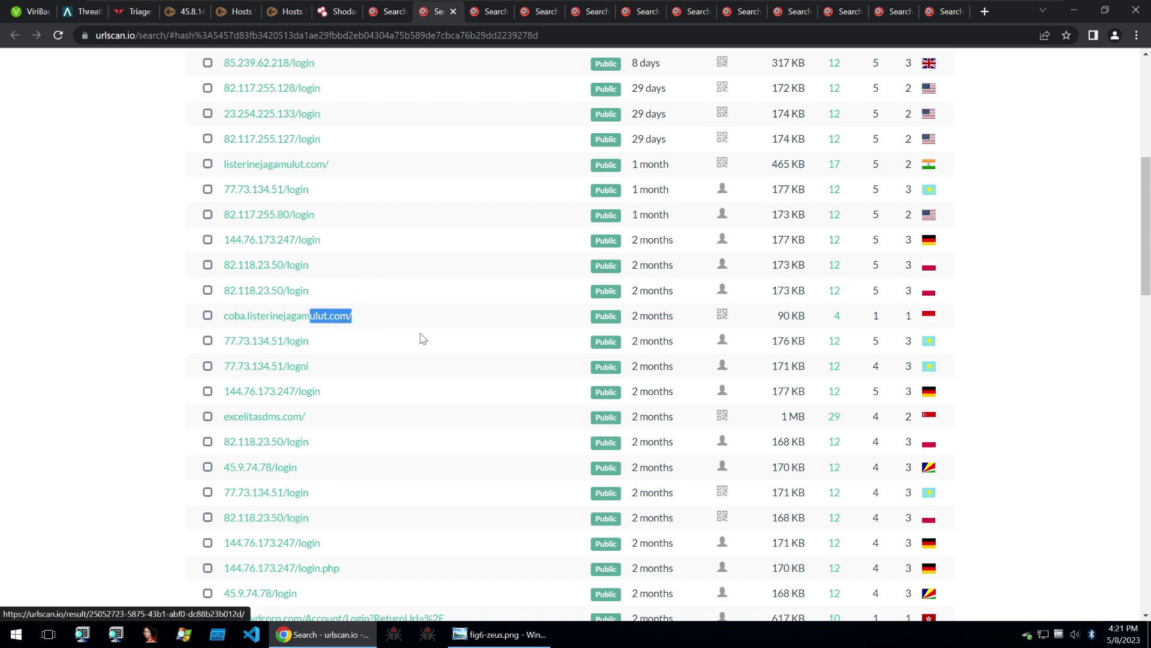
{"action": "key", "text": "ctrl+w"}
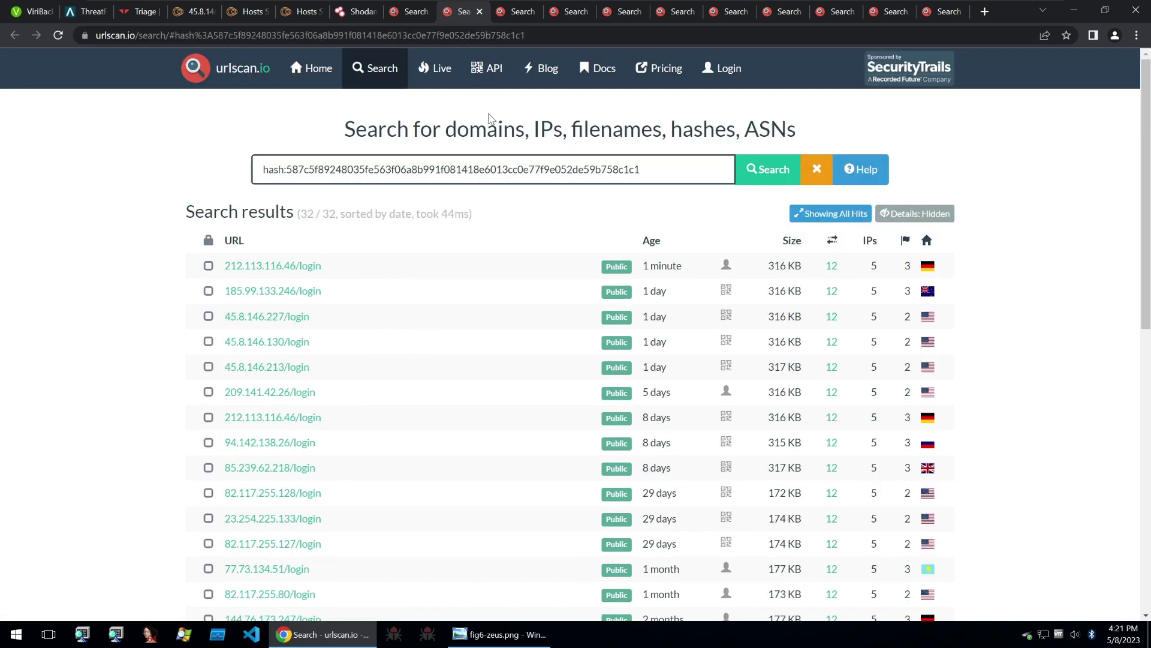
{"action": "key", "text": "ctrl+w"}
{"action": "key", "text": "ctrl+w"}
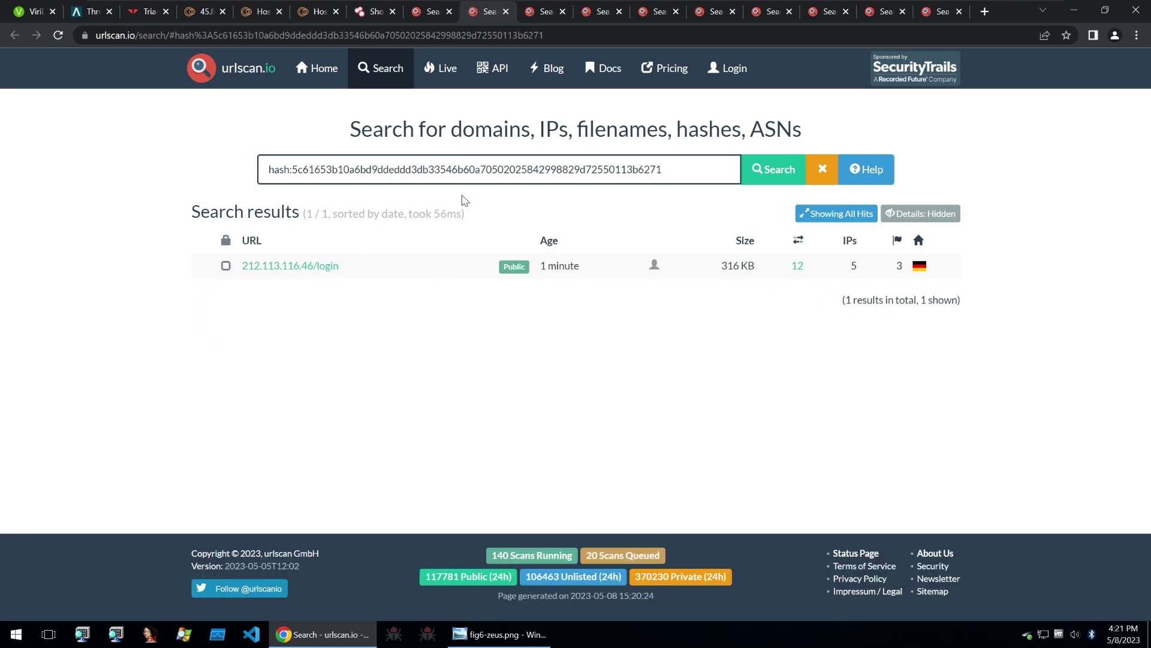
Step: Close the remaining reviewed searches, leaving the 49-result 6eec80a40e…5f58c8 hash search showing
{"action": "scroll", "coordinate": [455, 218], "scroll_direction": "down", "scroll_amount": 10}
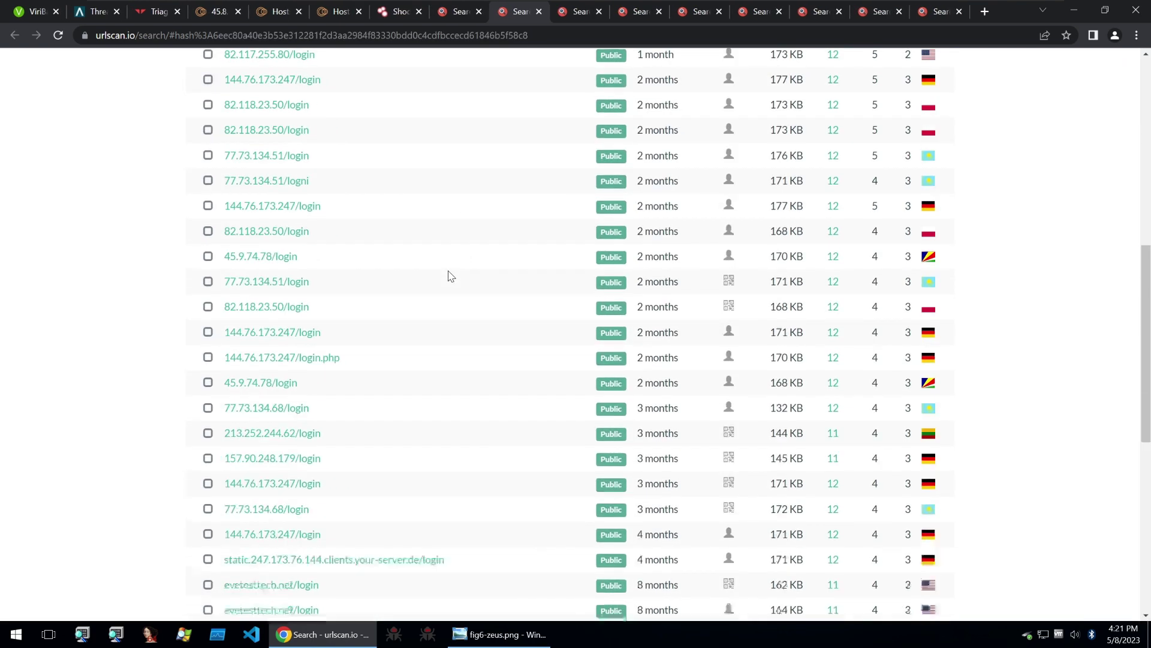
{"action": "scroll", "coordinate": [454, 295], "scroll_direction": "up", "scroll_amount": 5}
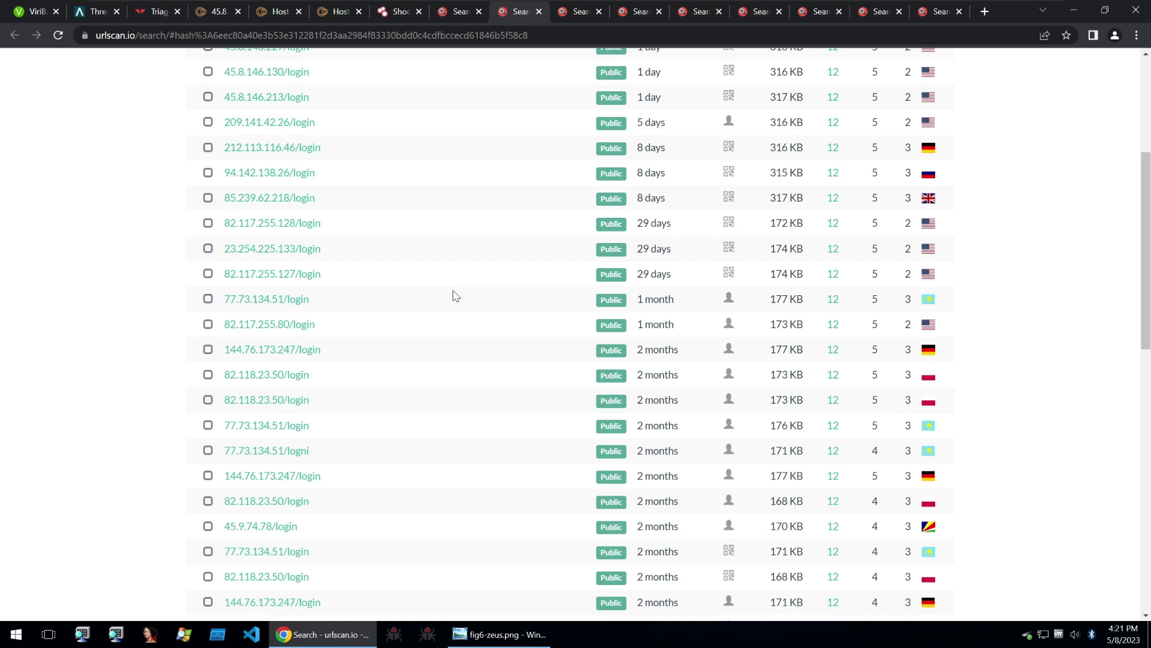
{"action": "left_click", "coordinate": [579, 11]}
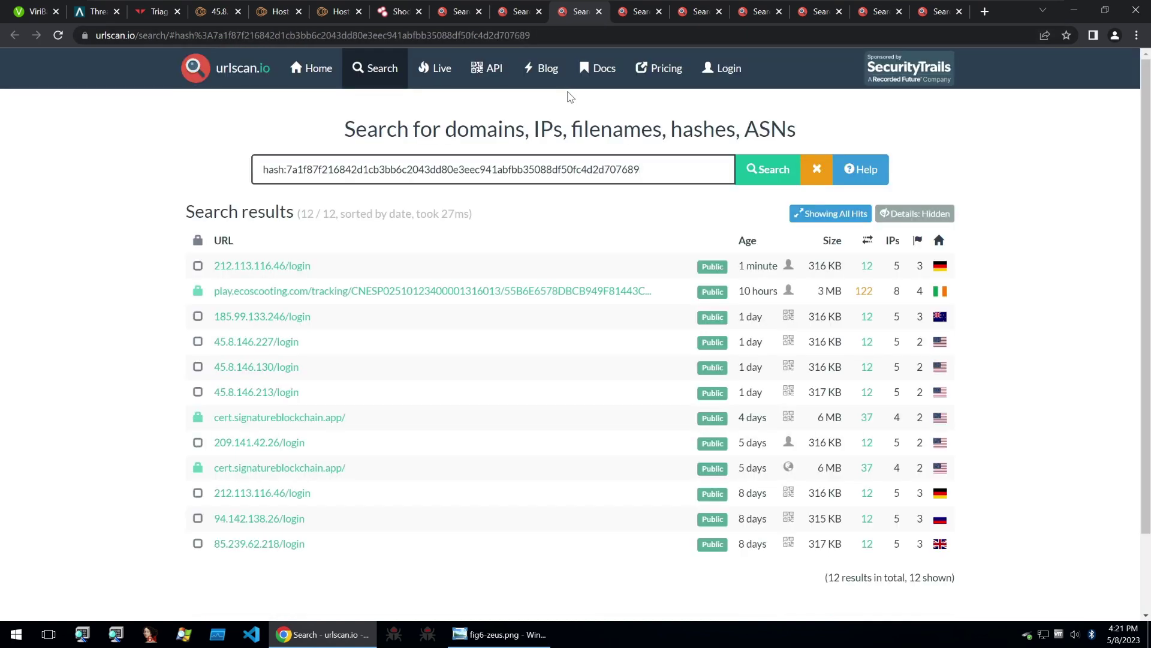
{"action": "key", "text": "ctrl+w"}
{"action": "key", "text": "ctrl+w"}
{"action": "key", "text": "ctrl+w"}
{"action": "key", "text": "ctrl+w"}
{"action": "key", "text": "ctrl+w"}
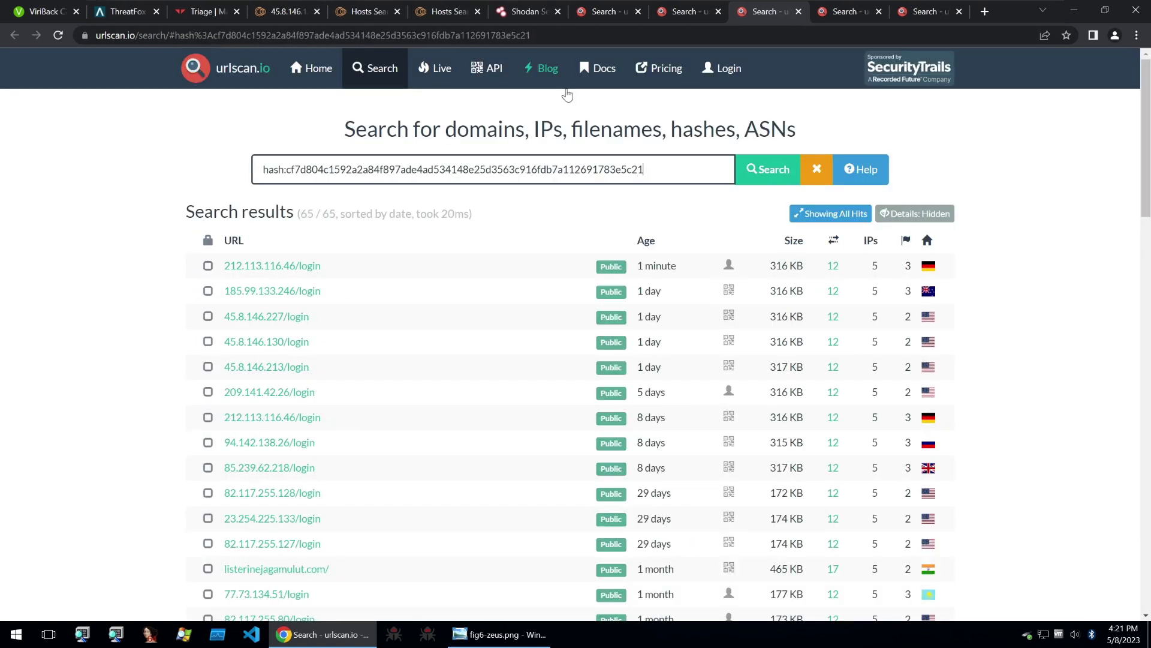
{"action": "scroll", "coordinate": [455, 318], "scroll_direction": "down", "scroll_amount": 5}
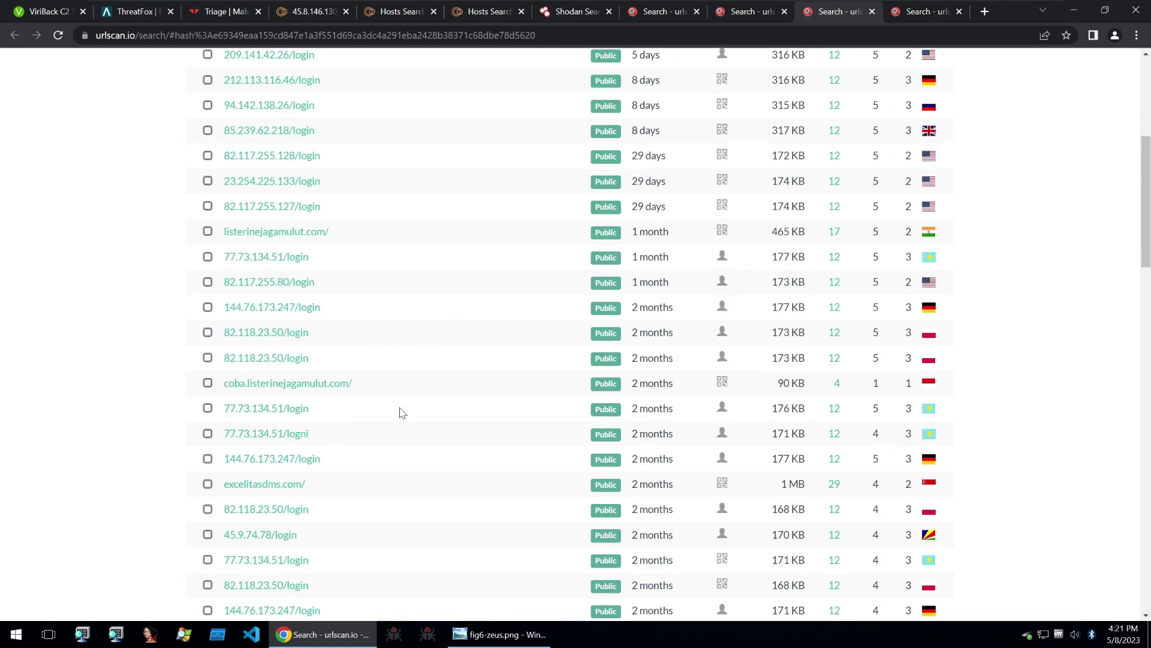
{"action": "key", "text": "ctrl+w"}
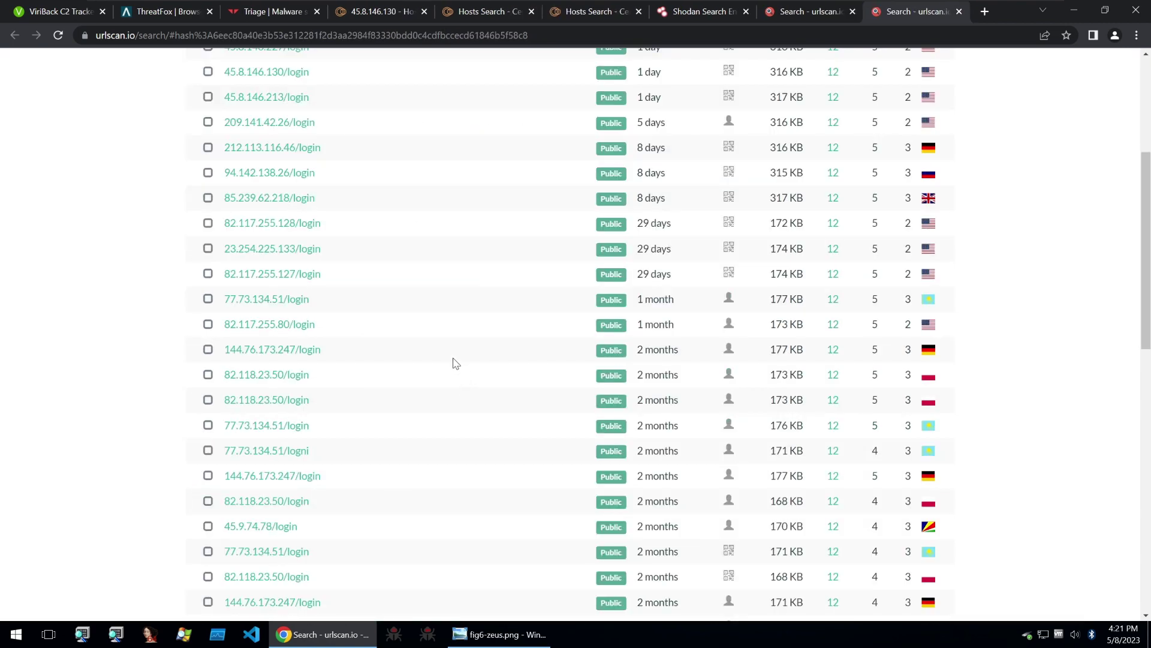
{"action": "scroll", "coordinate": [455, 363], "scroll_direction": "up", "scroll_amount": 5}
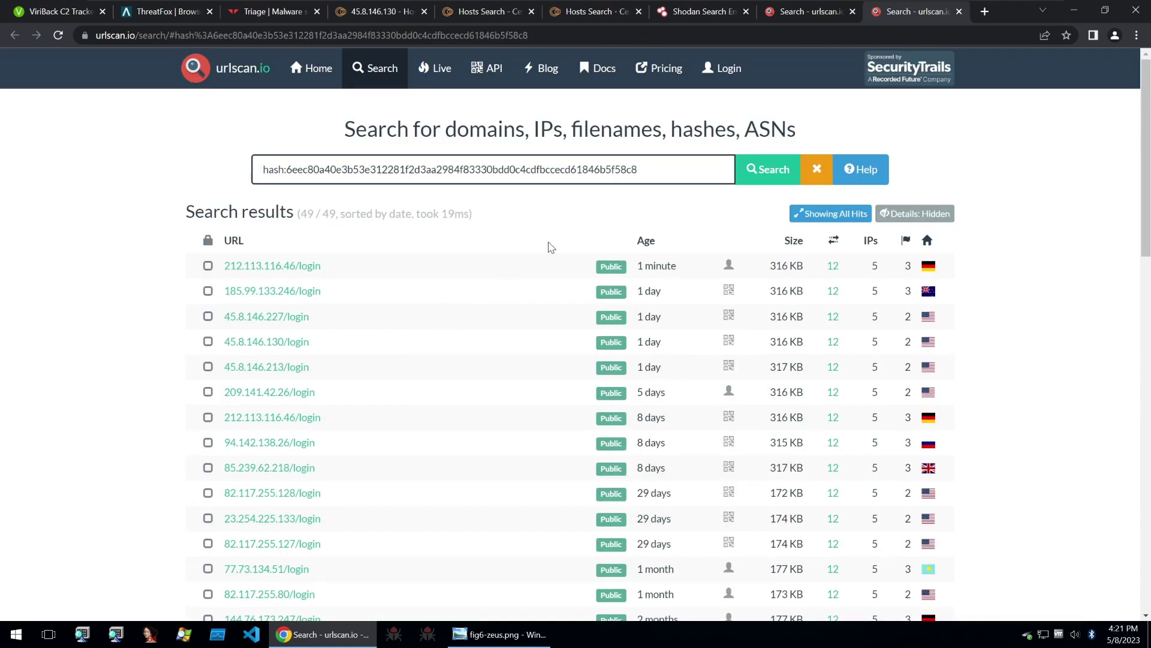
Step: Open scan reports for 185.99.133.246, 45.8.146.227, 45.8.146.130, 45.8.146.213 and 209.141.42.26 in tabs
{"action": "left_click", "coordinate": [801, 12]}
{"action": "scroll", "coordinate": [324, 271], "scroll_direction": "down", "scroll_amount": 2}
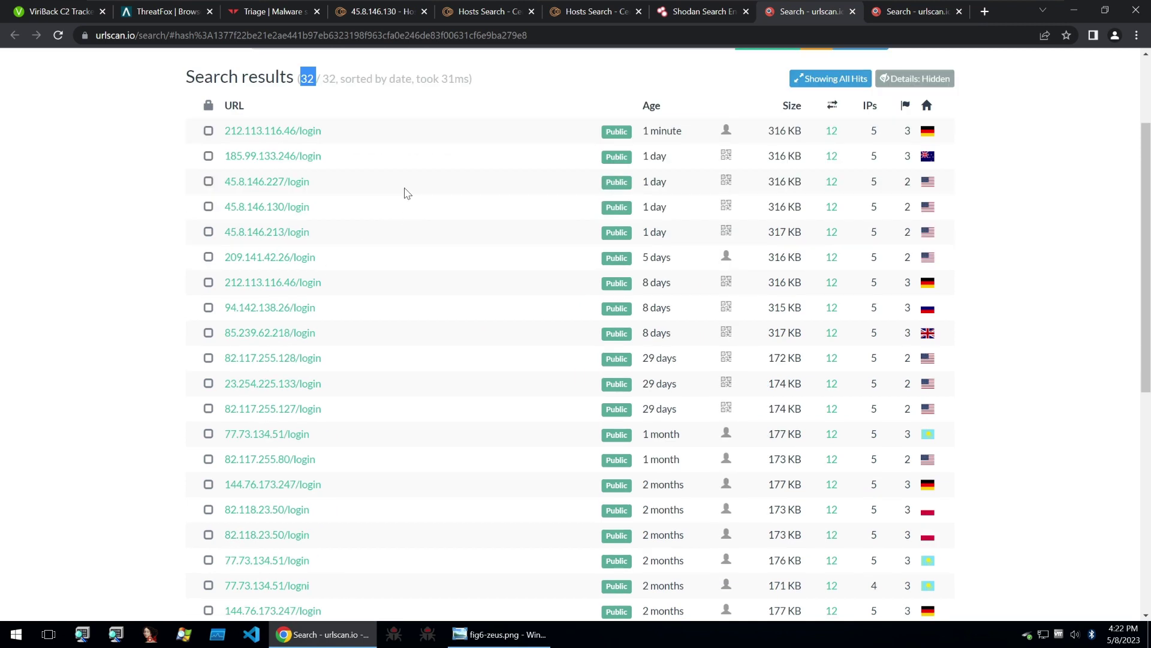
{"action": "middle_click", "coordinate": [296, 156]}
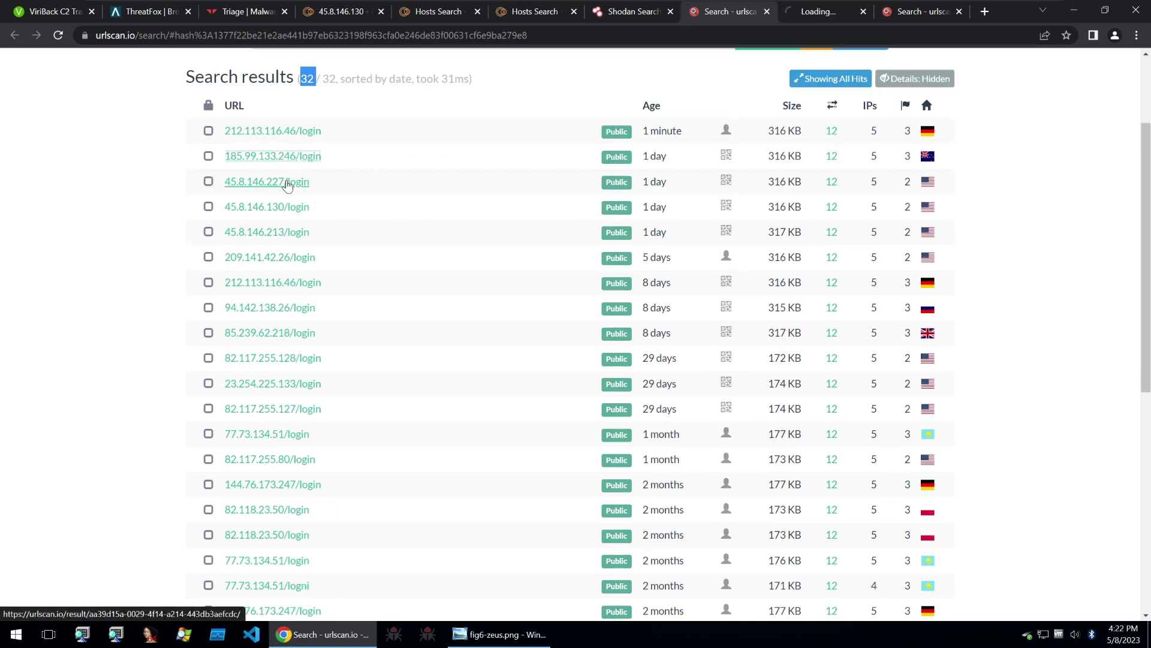
{"action": "middle_click", "coordinate": [294, 182]}
{"action": "middle_click", "coordinate": [286, 208]}
{"action": "middle_click", "coordinate": [285, 233]}
{"action": "middle_click", "coordinate": [287, 257]}
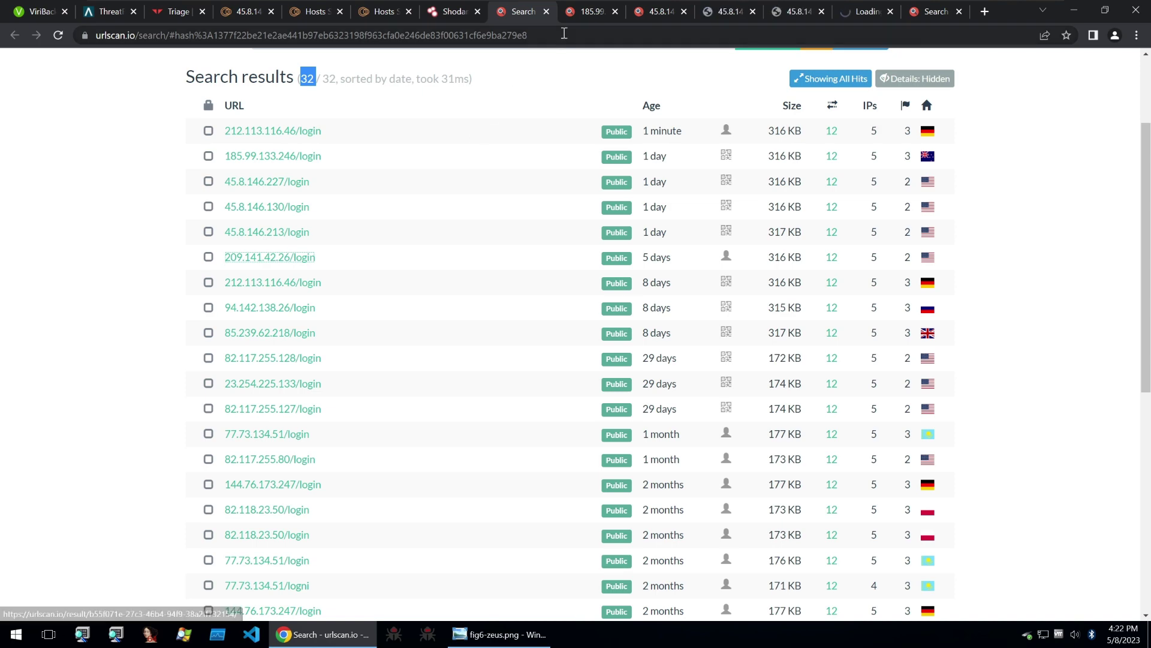
Step: Review the reports, closing the first ones, and select the whole hash query
{"action": "left_click", "coordinate": [590, 24]}
{"action": "key", "text": "ctrl+w"}
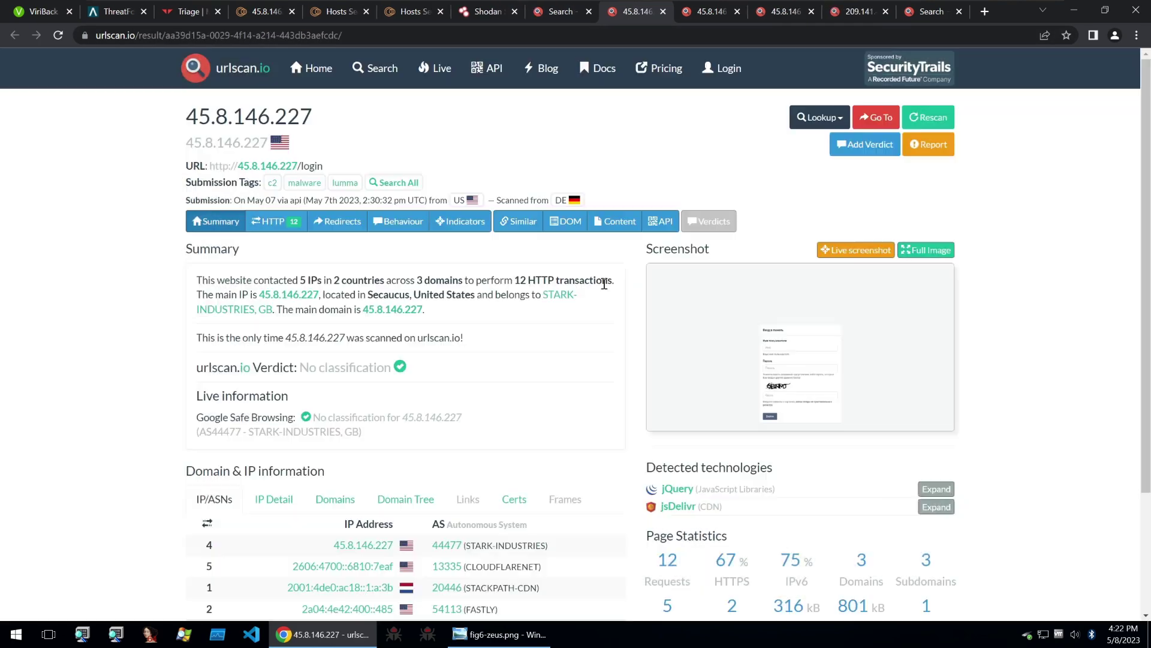
{"action": "key", "text": "ctrl+w"}
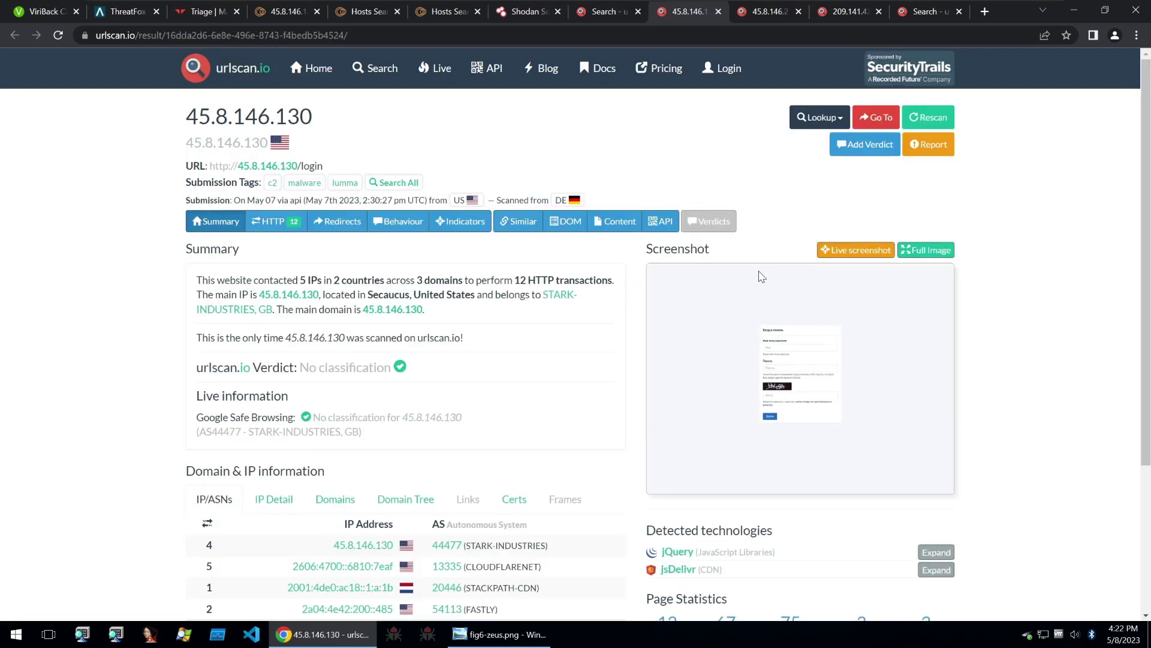
{"action": "key", "text": "ctrl+w"}
{"action": "key", "text": "ctrl+w"}
{"action": "key", "text": "ctrl+shift+Tab"}
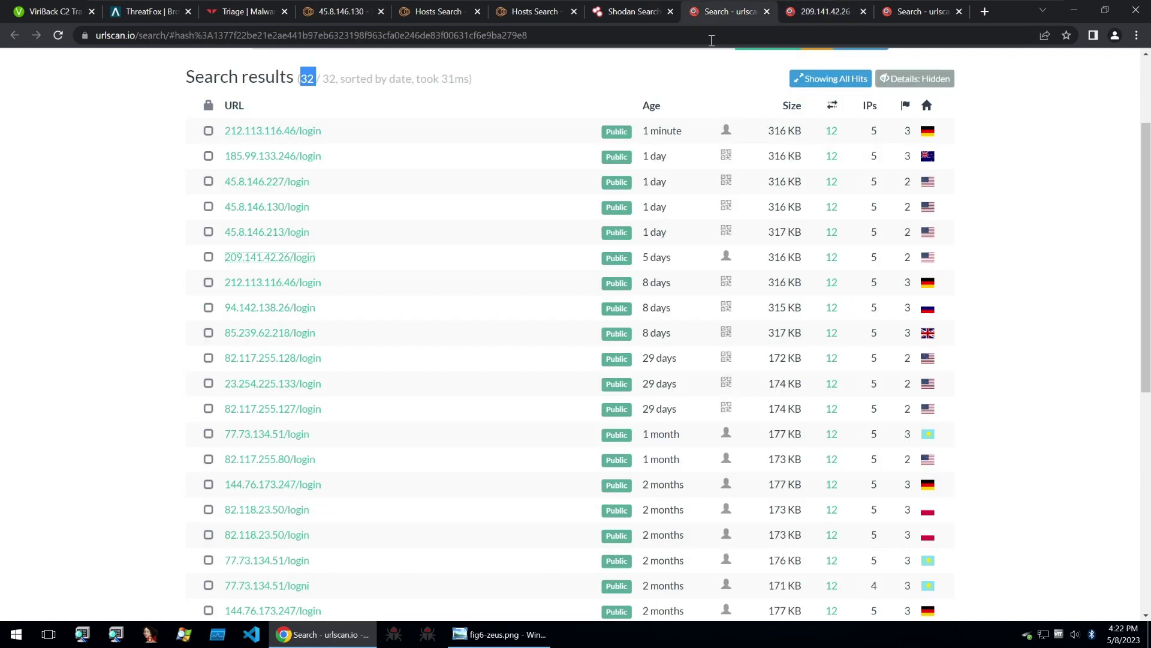
{"action": "scroll", "coordinate": [410, 204], "scroll_direction": "up", "scroll_amount": 3}
{"action": "triple_click", "coordinate": [328, 169]}
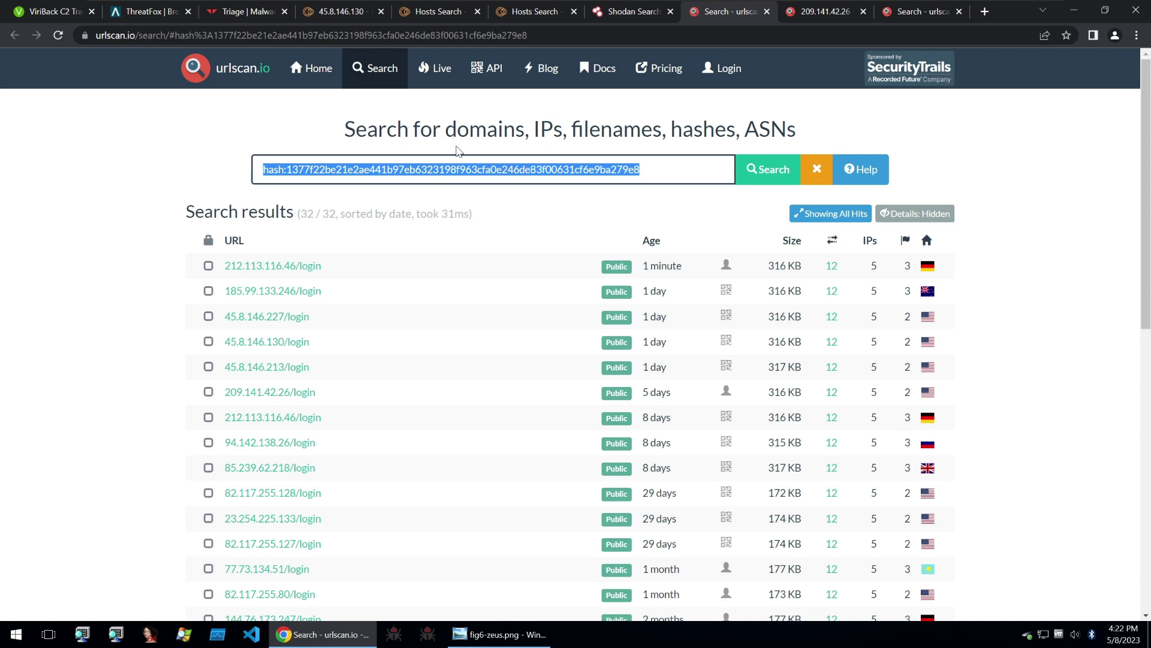
Step: Move from the Censys results to the Shodan homepage's empty search box
{"action": "left_click", "coordinate": [547, 18]}
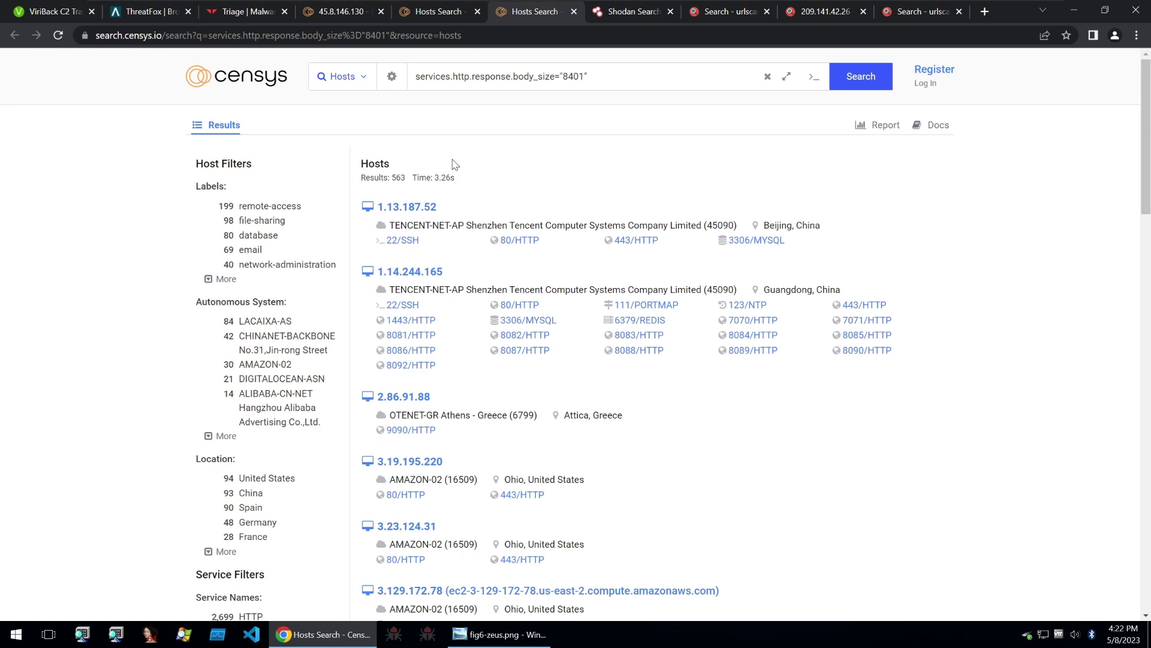
{"action": "left_click", "coordinate": [603, 10]}
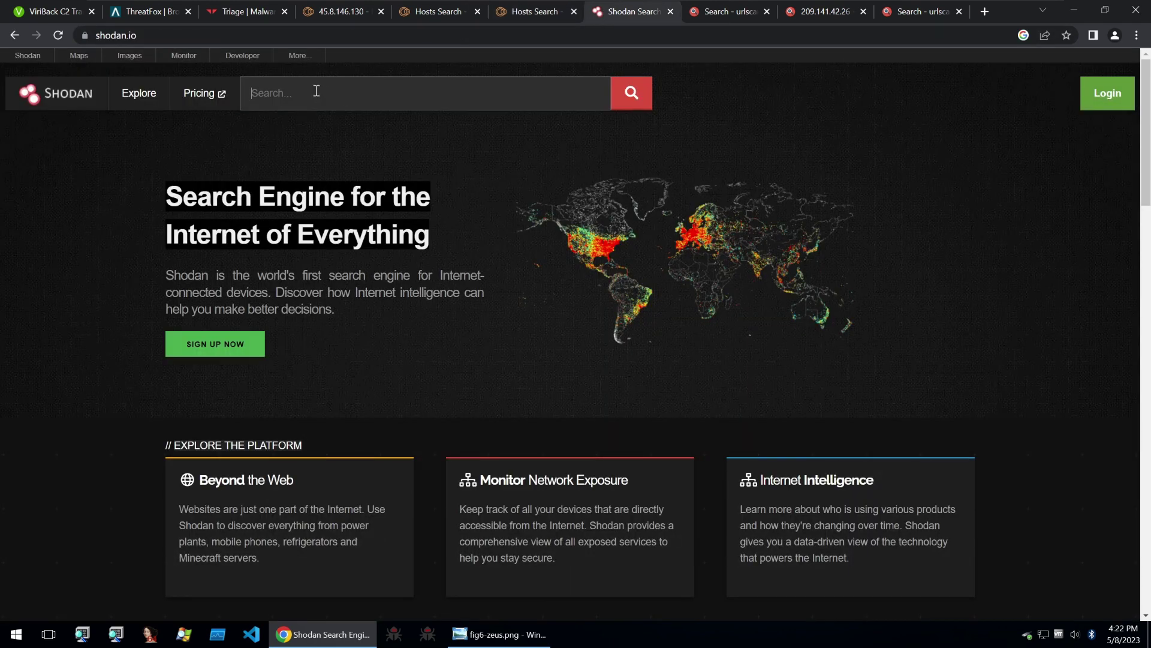
{"action": "right_click", "coordinate": [395, 91]}
{"action": "left_click", "coordinate": [385, 122]}
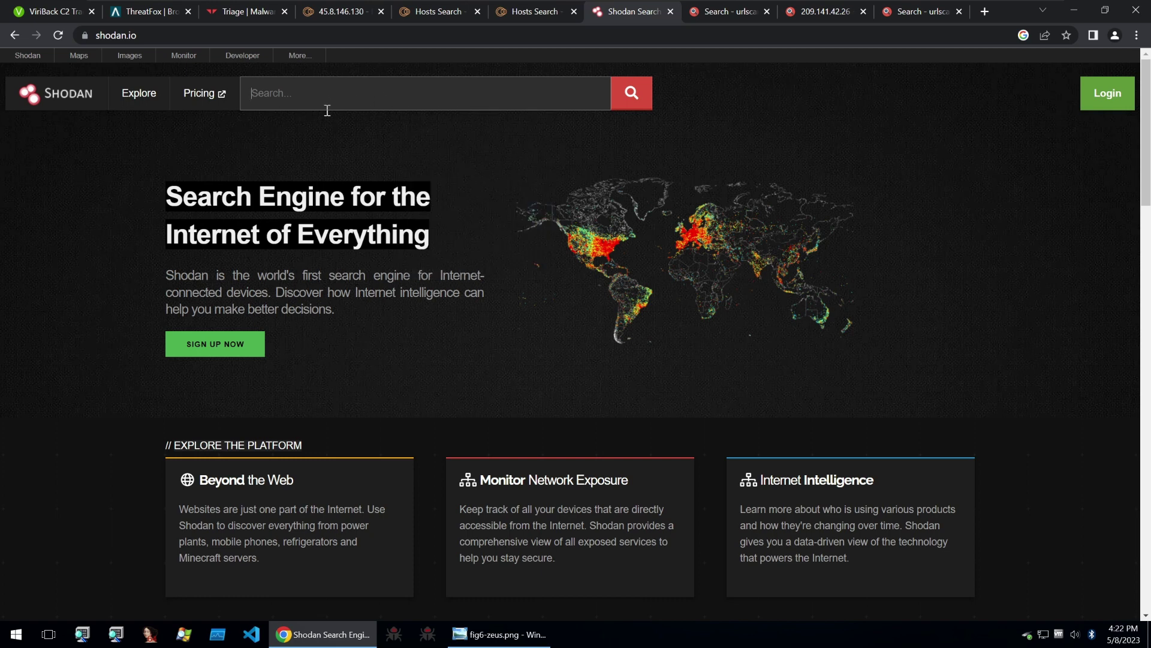